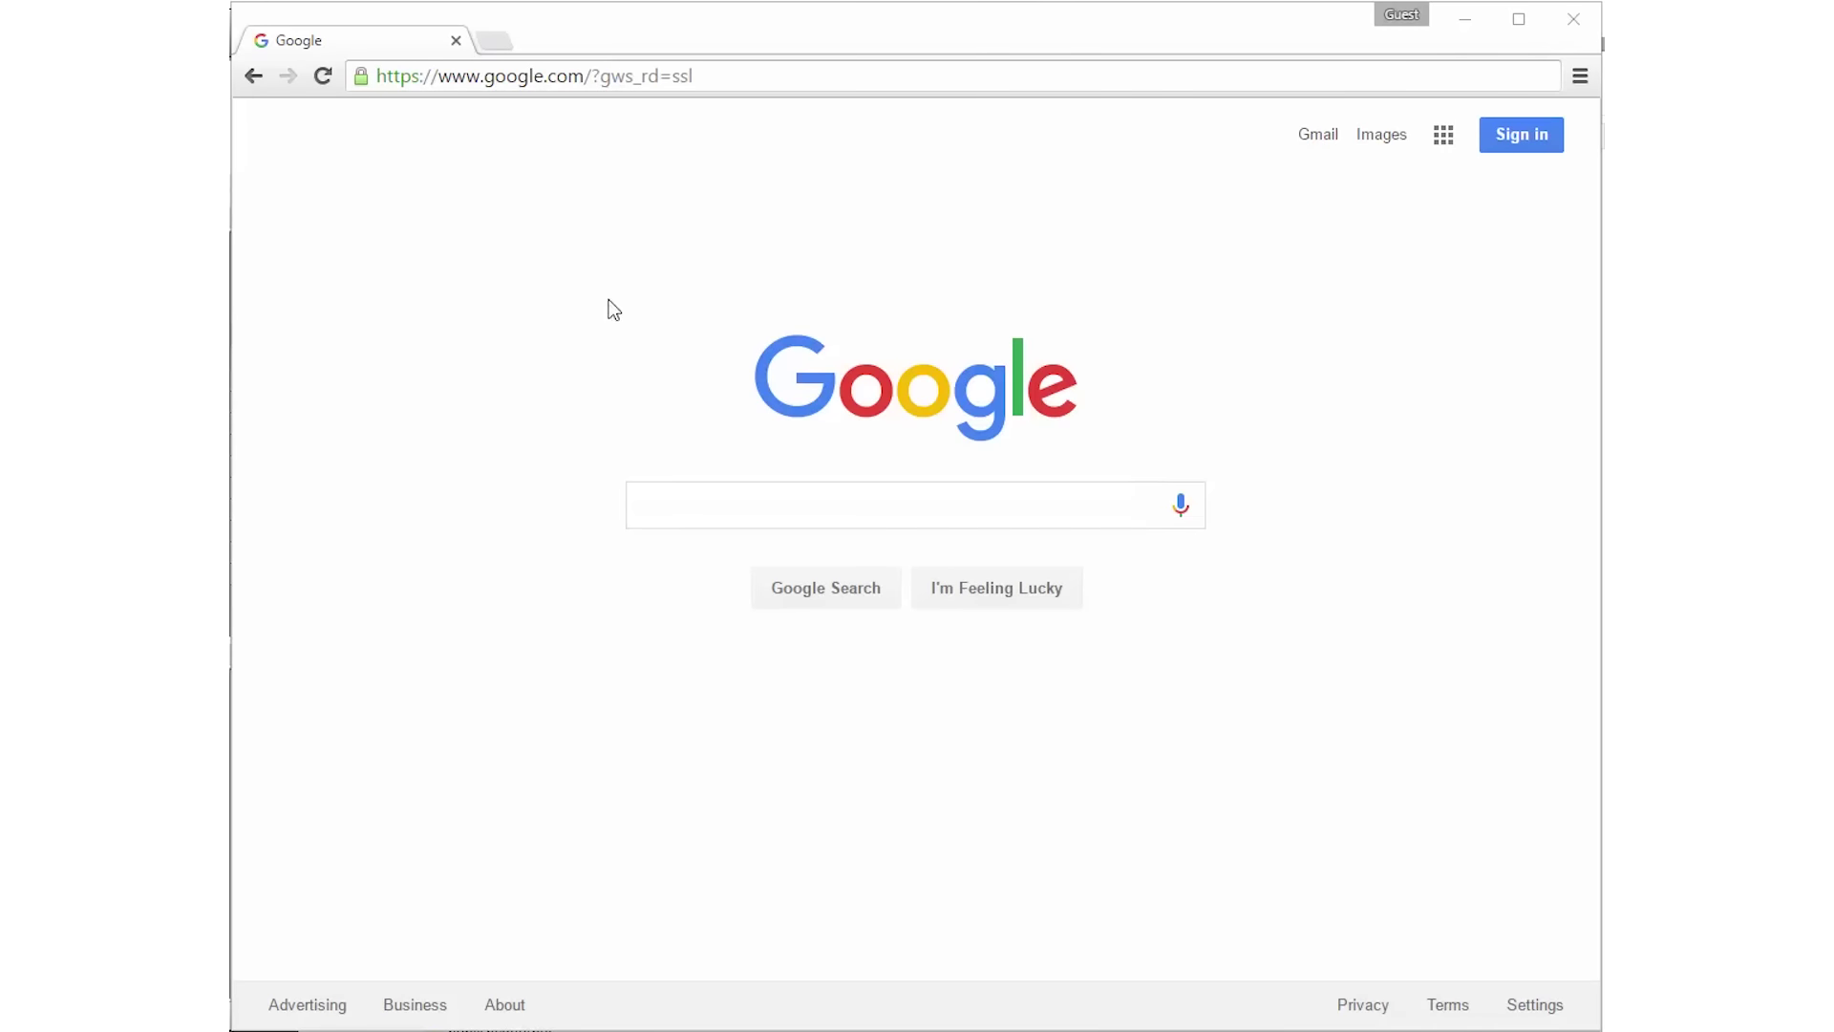
- Go to seek.autodesk.com/benjaminmoore, open the Multi-Purpose Oil Based Primer page, and tick Revit Plug-In
{"action": "left_click", "coordinate": [535, 80]}
{"action": "type", "text": "s"}
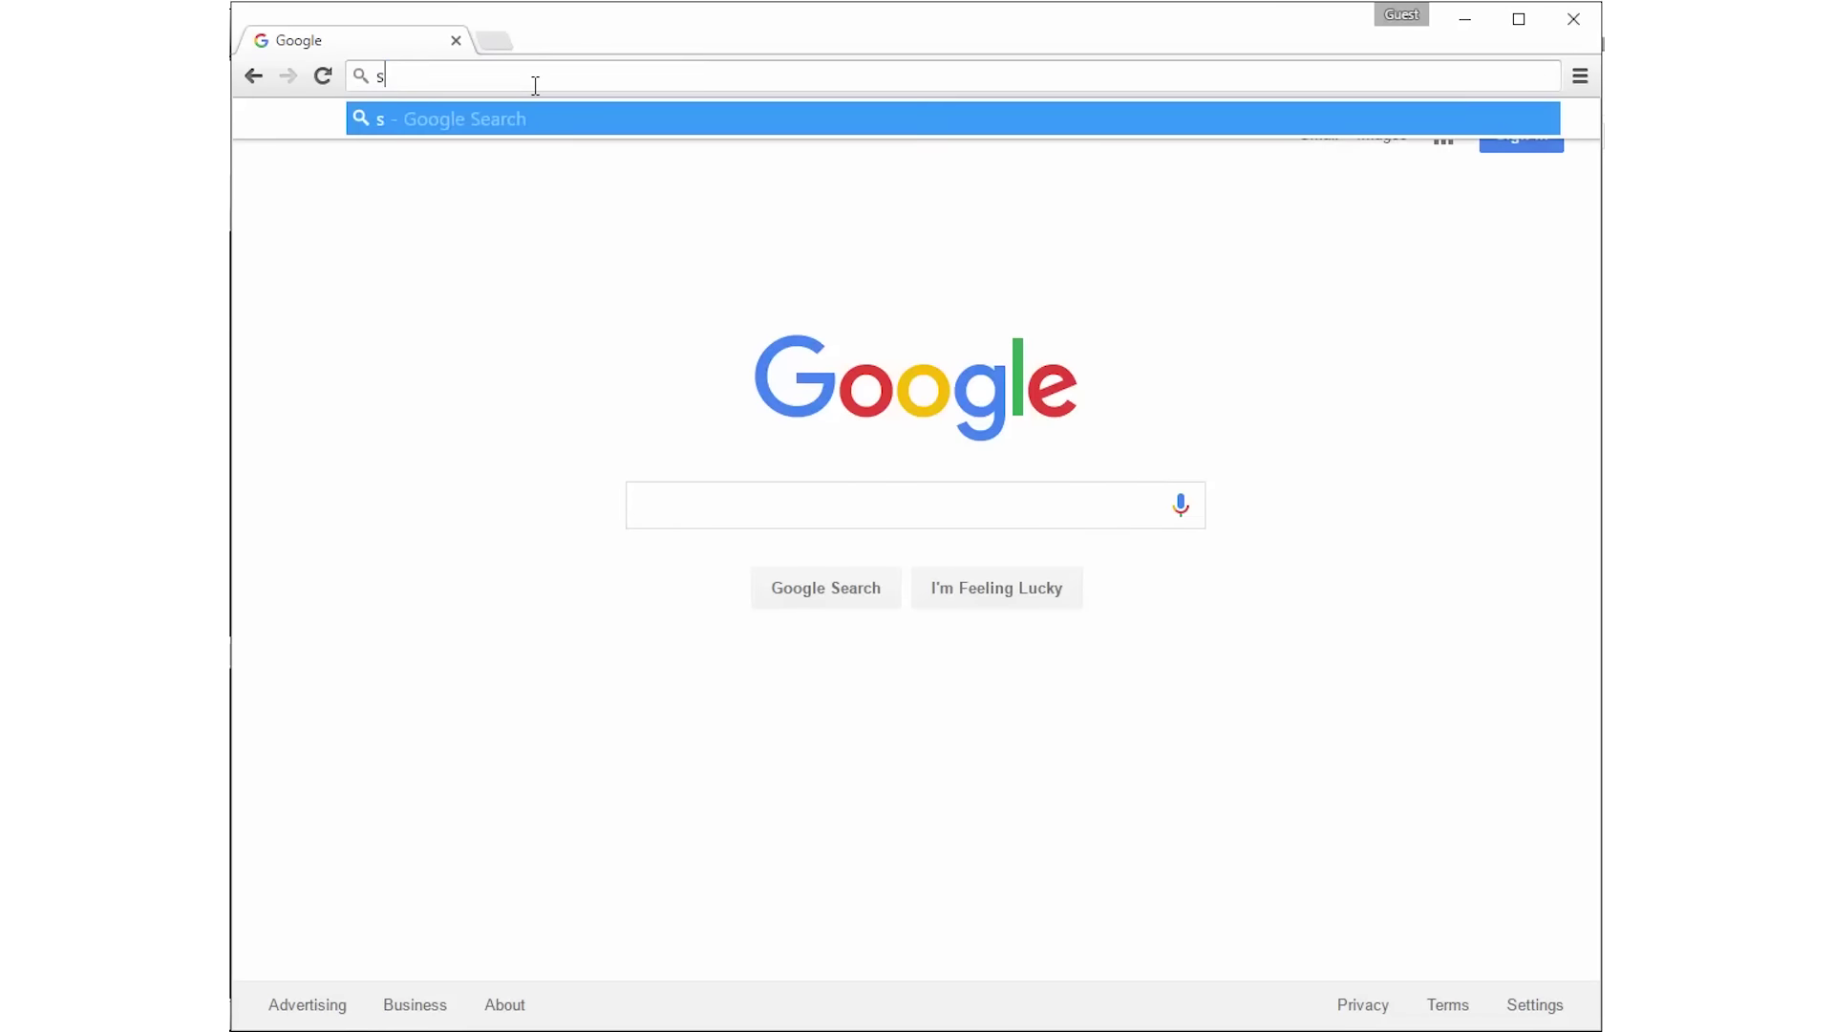
{"action": "type", "text": "eek.autodesk"}
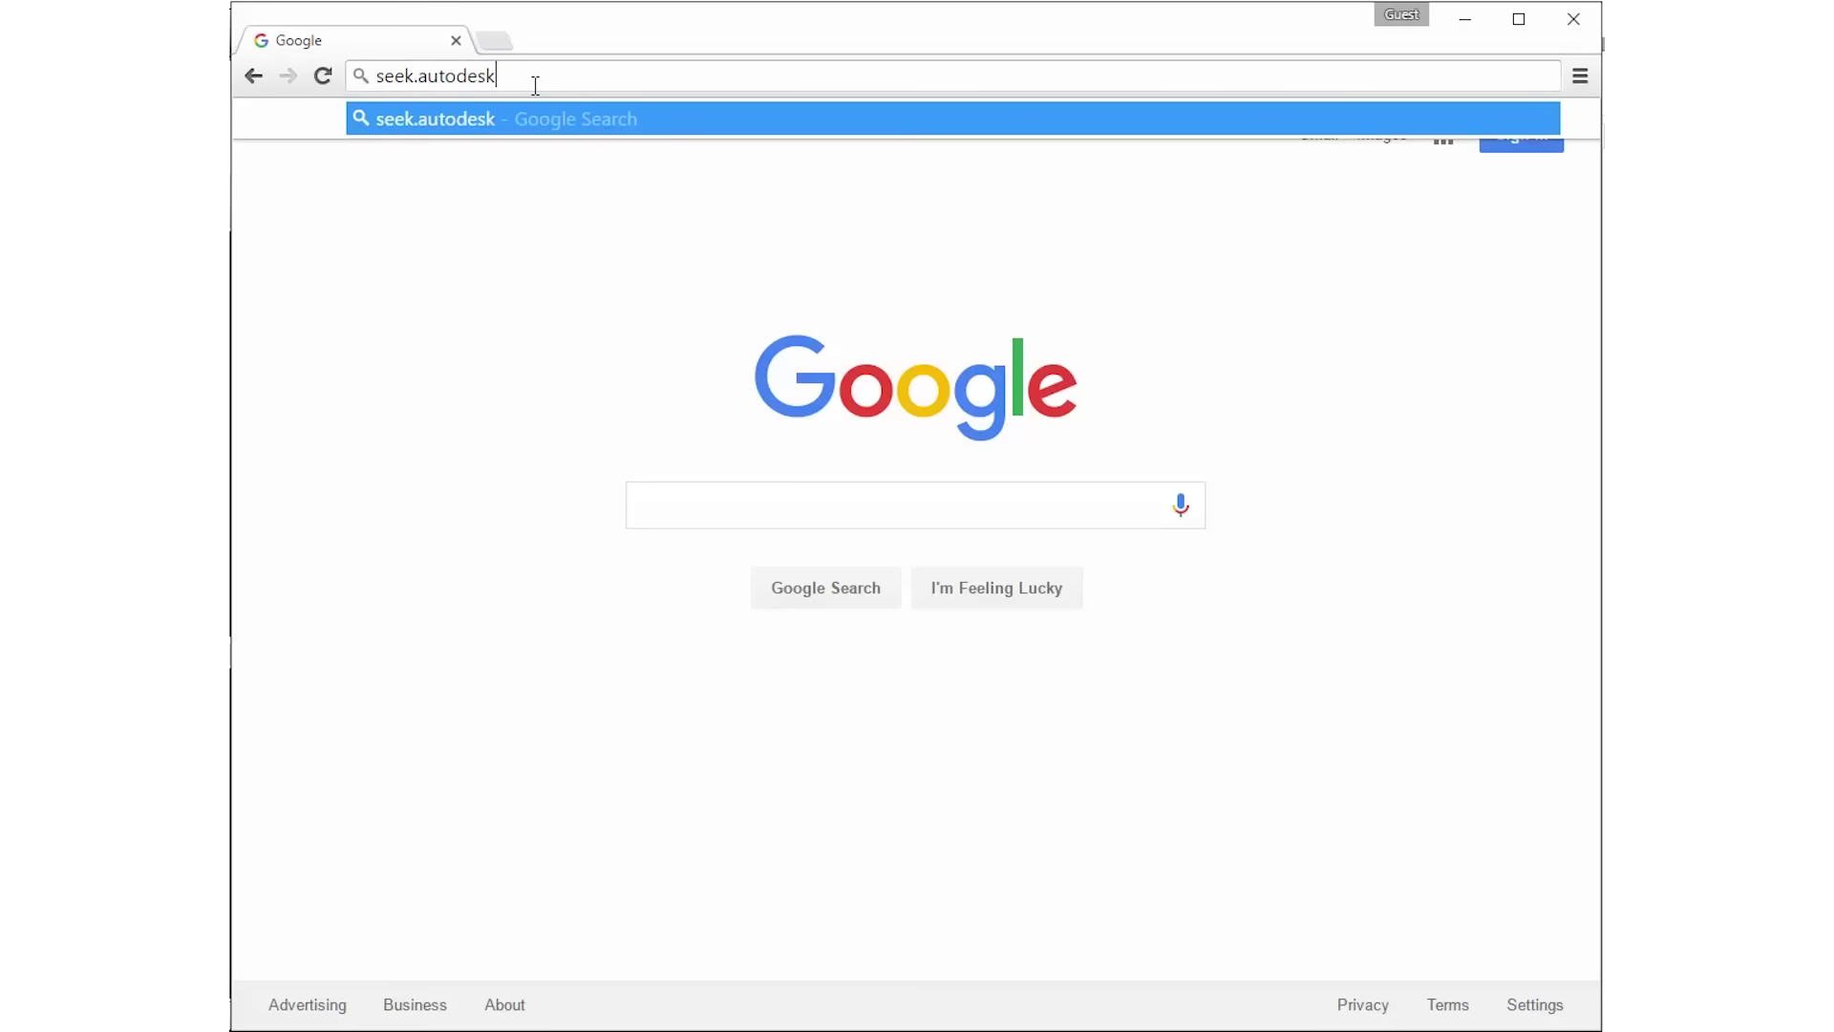
{"action": "type", "text": ".com/benja"}
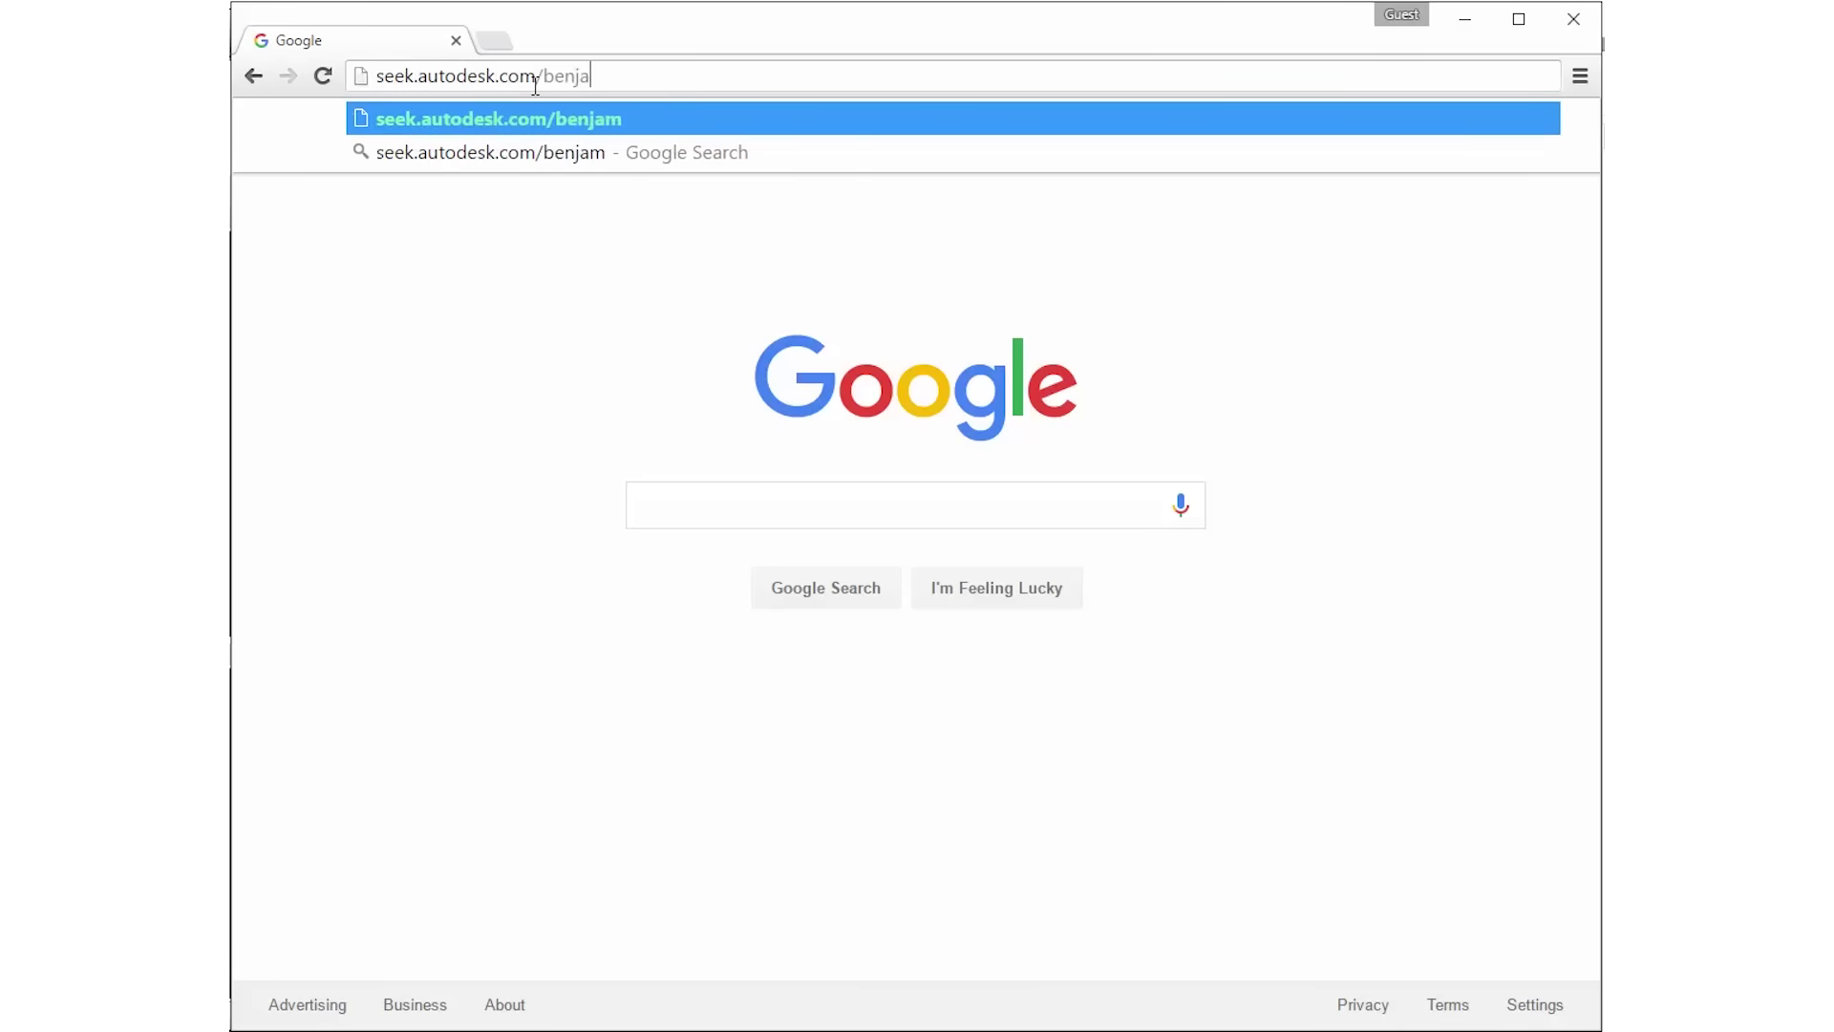
{"action": "type", "text": "minmoore"}
{"action": "key", "text": "Return"}
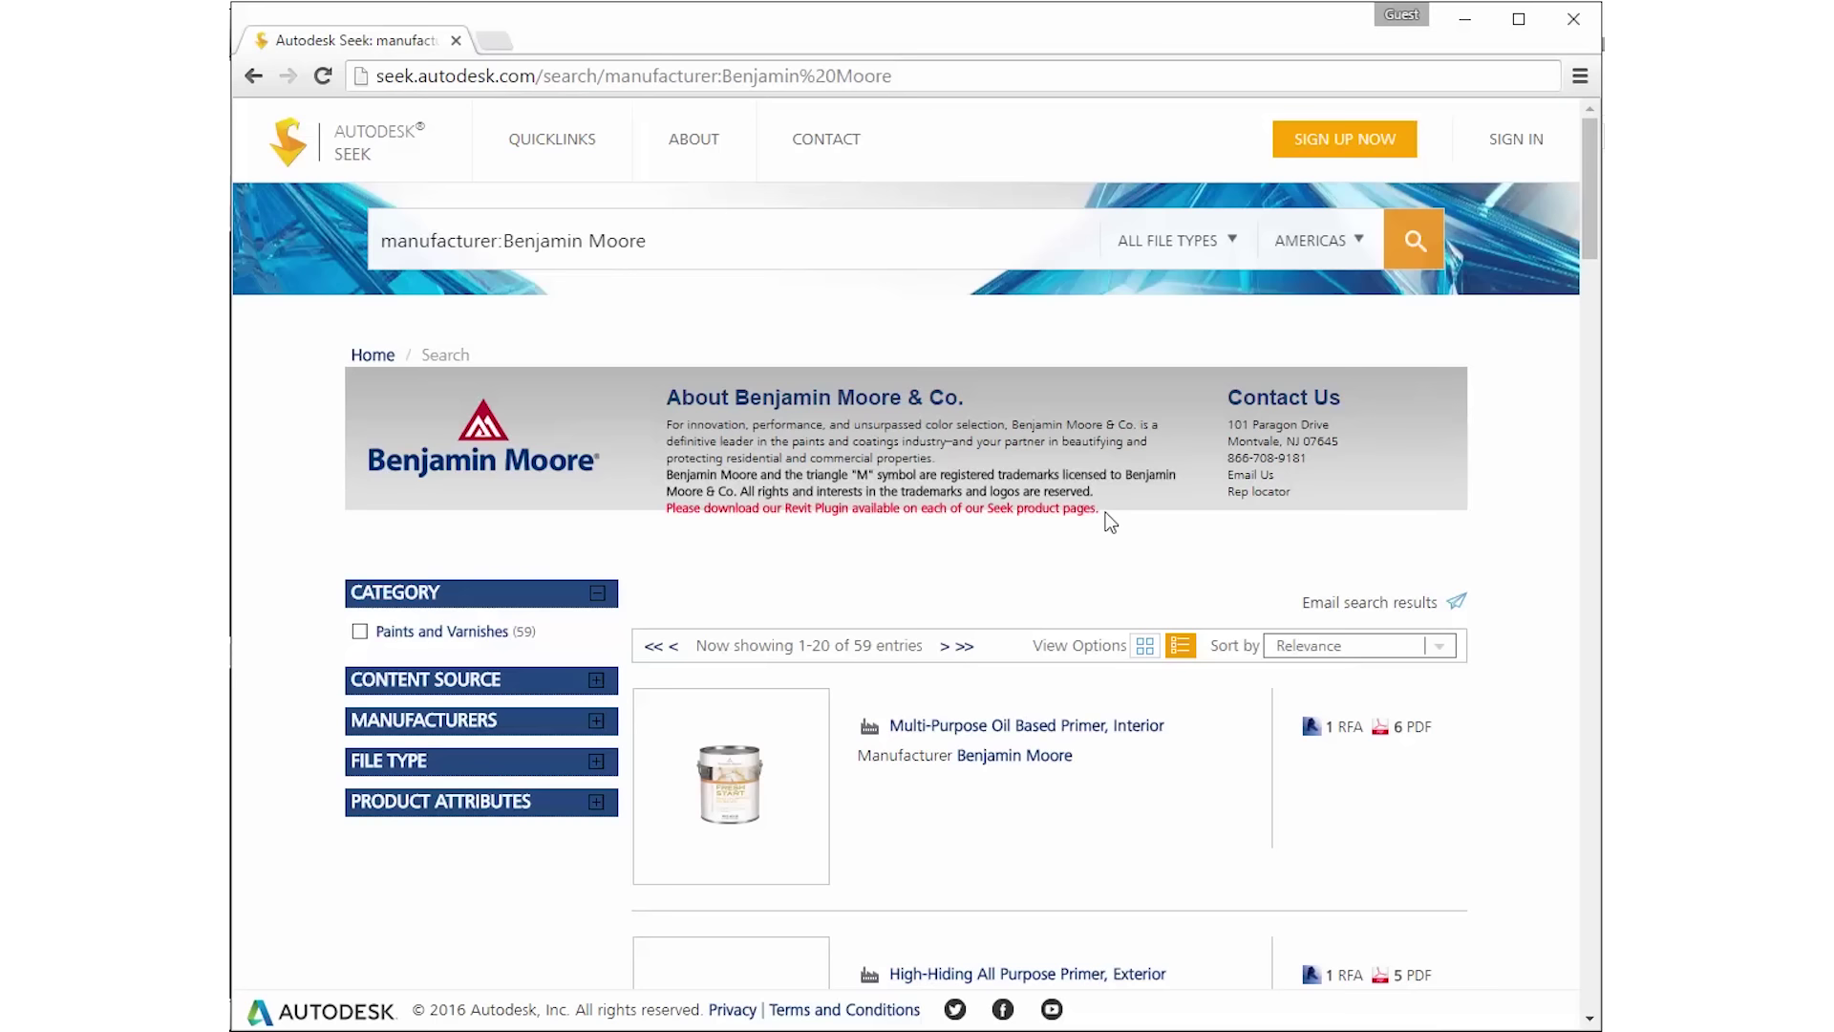
{"action": "left_click", "coordinate": [1061, 732]}
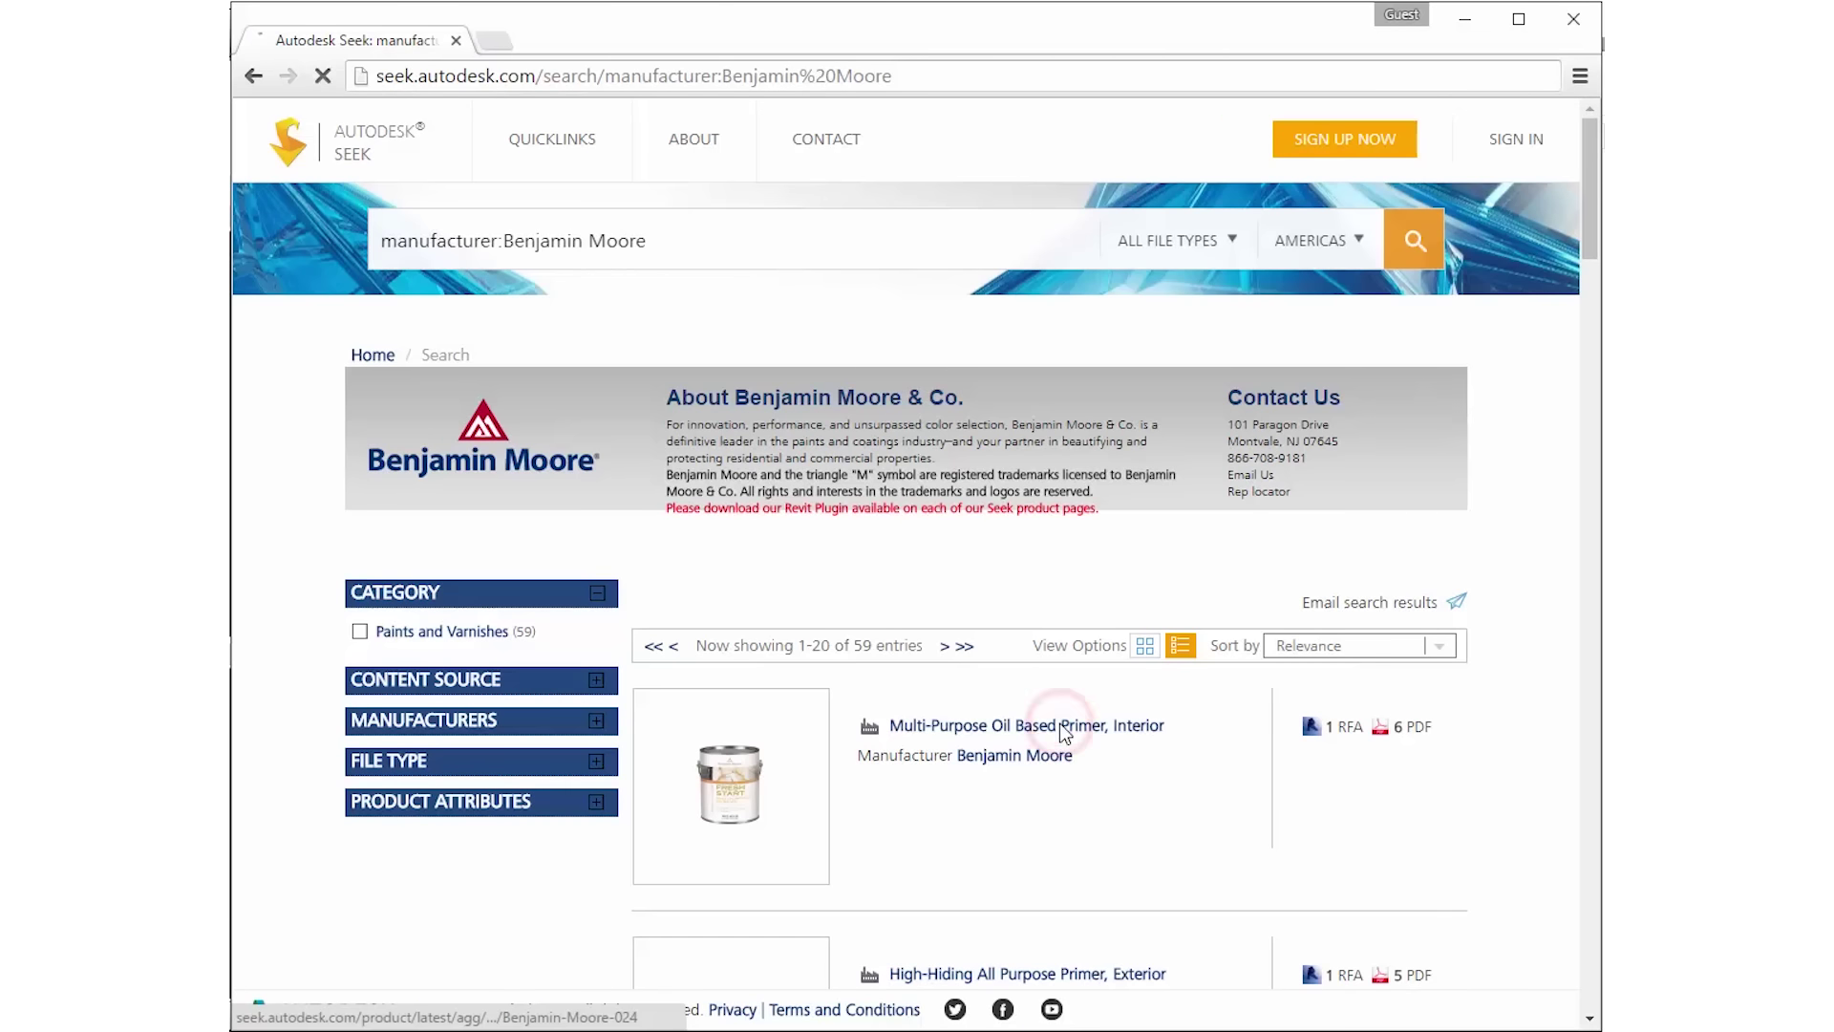
{"action": "left_click", "coordinate": [955, 696]}
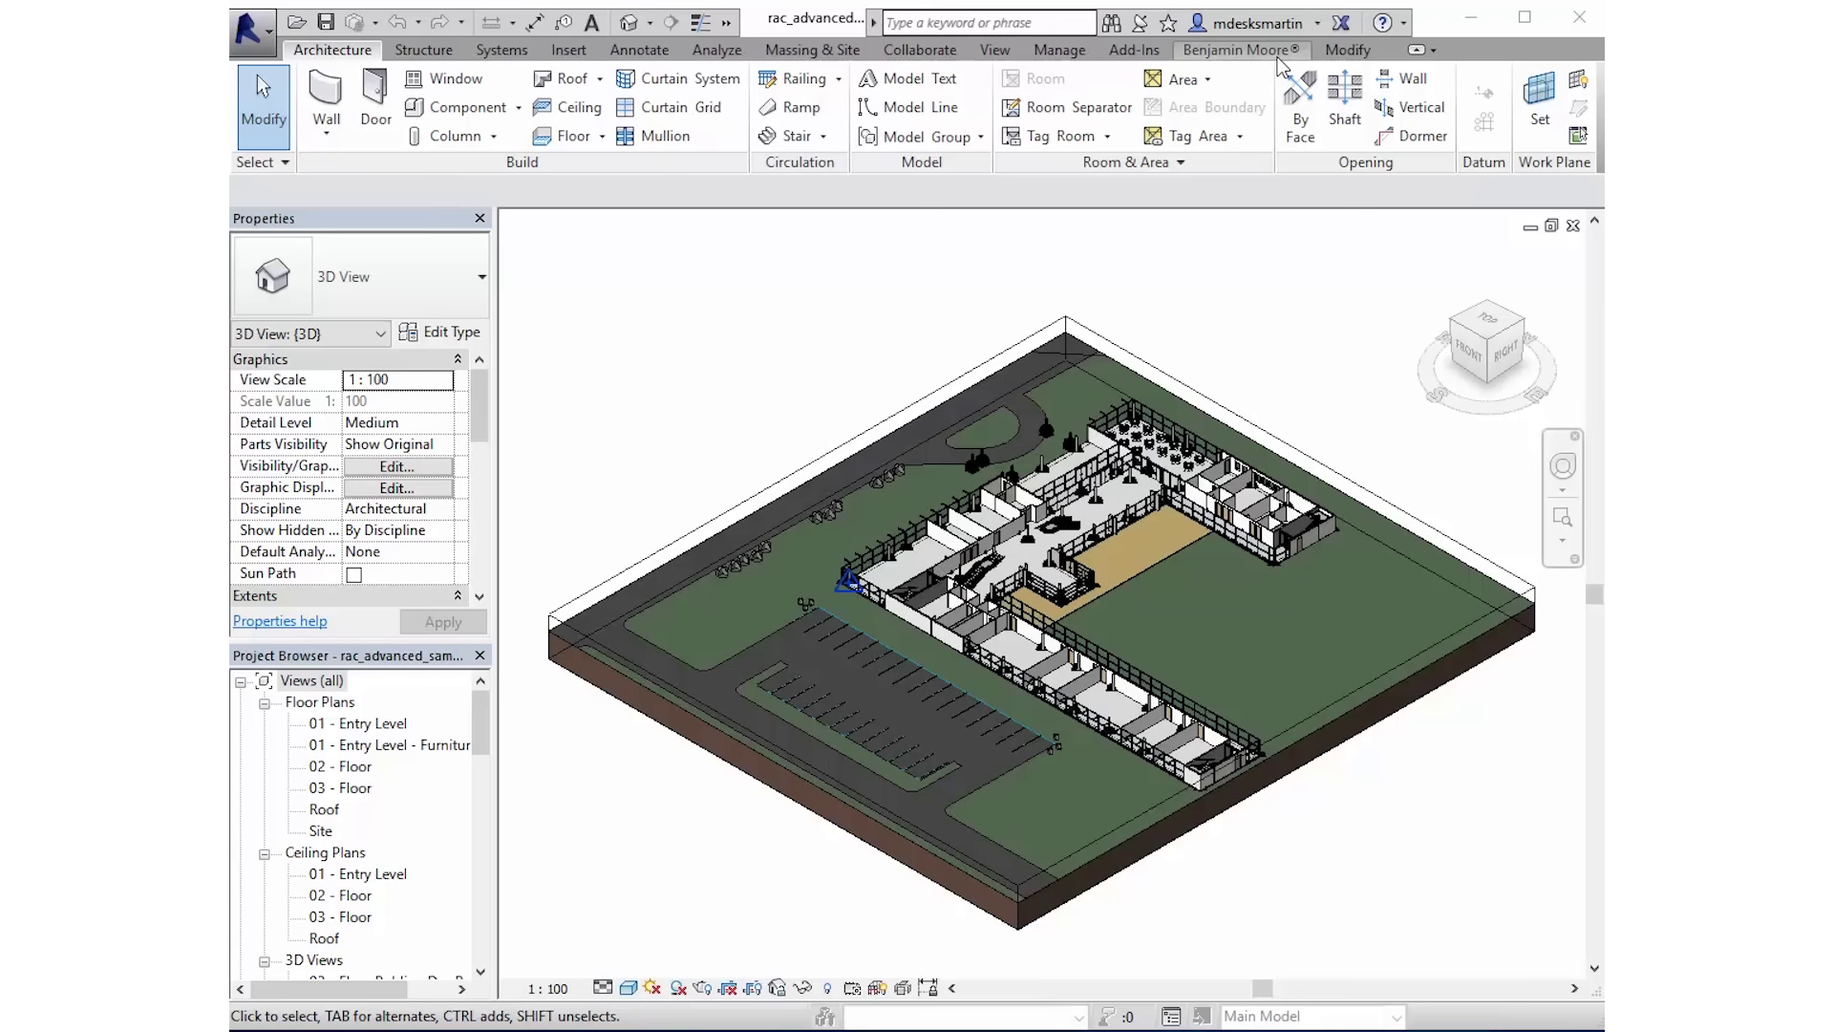
- Launch Color Suite from the Benjamin Moore® ribbon tab
{"action": "left_click", "coordinate": [1279, 56]}
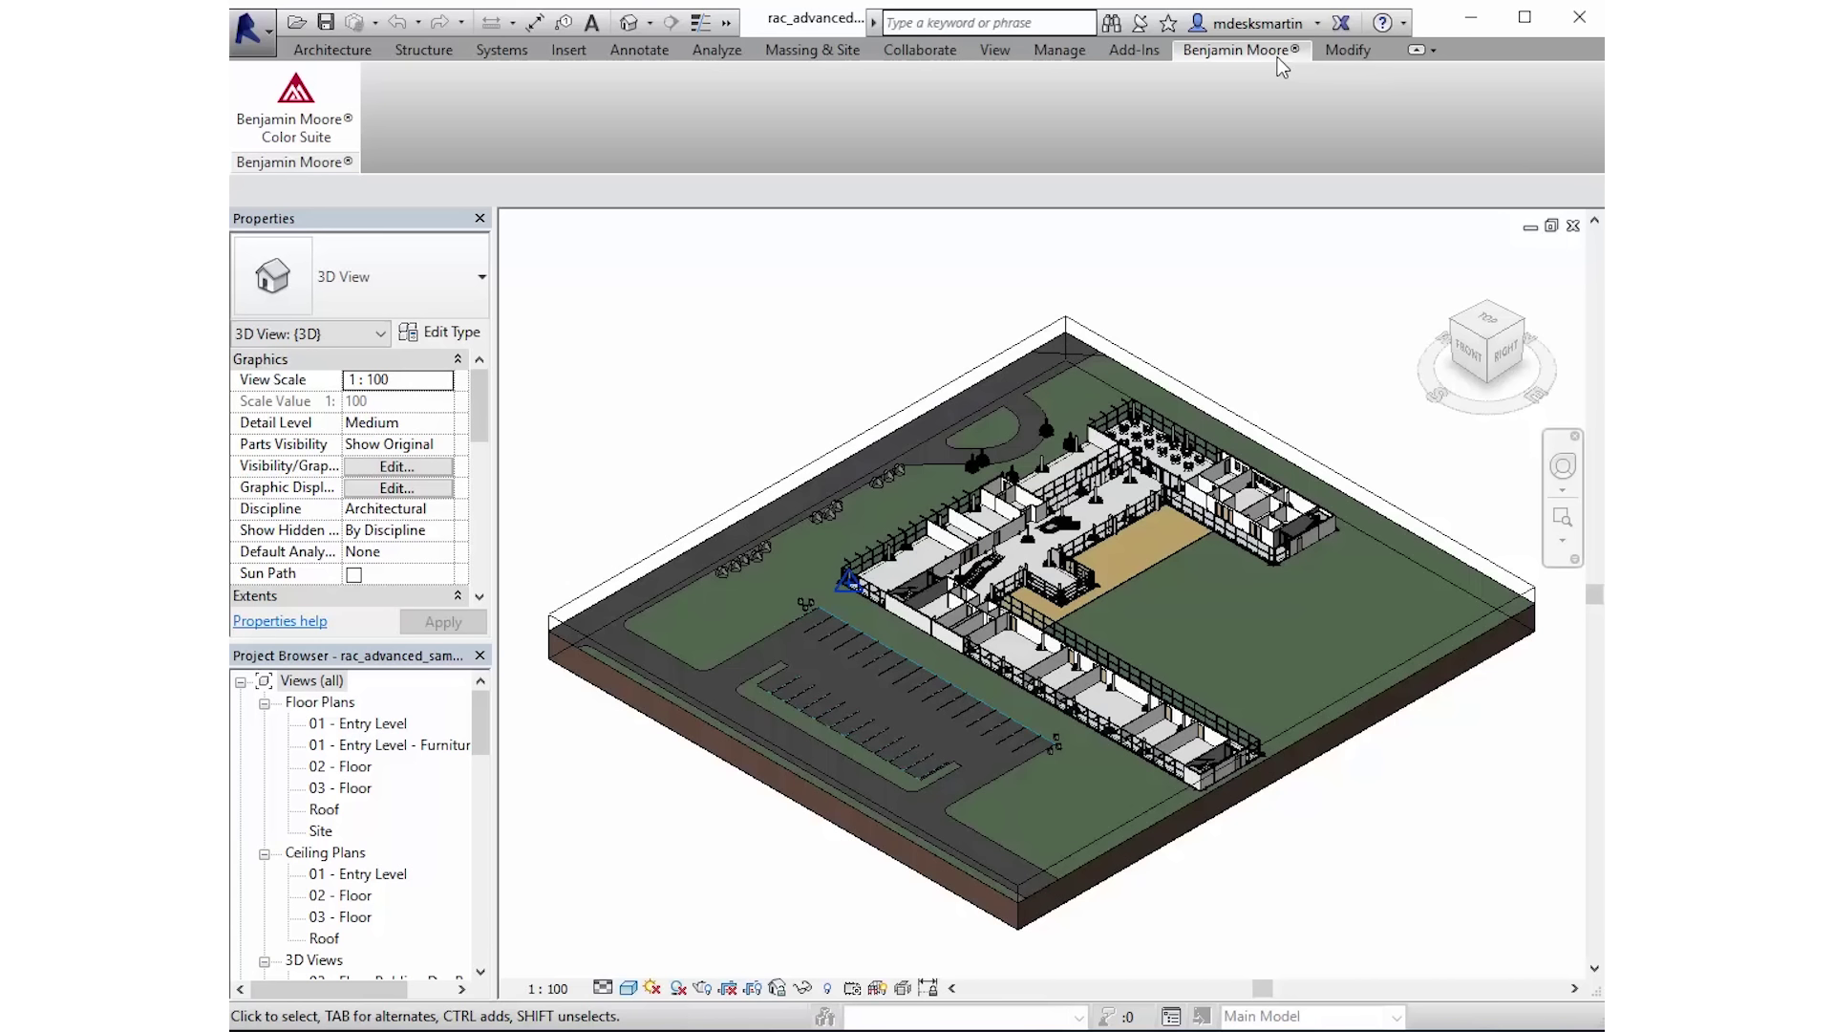
{"action": "left_click", "coordinate": [309, 137]}
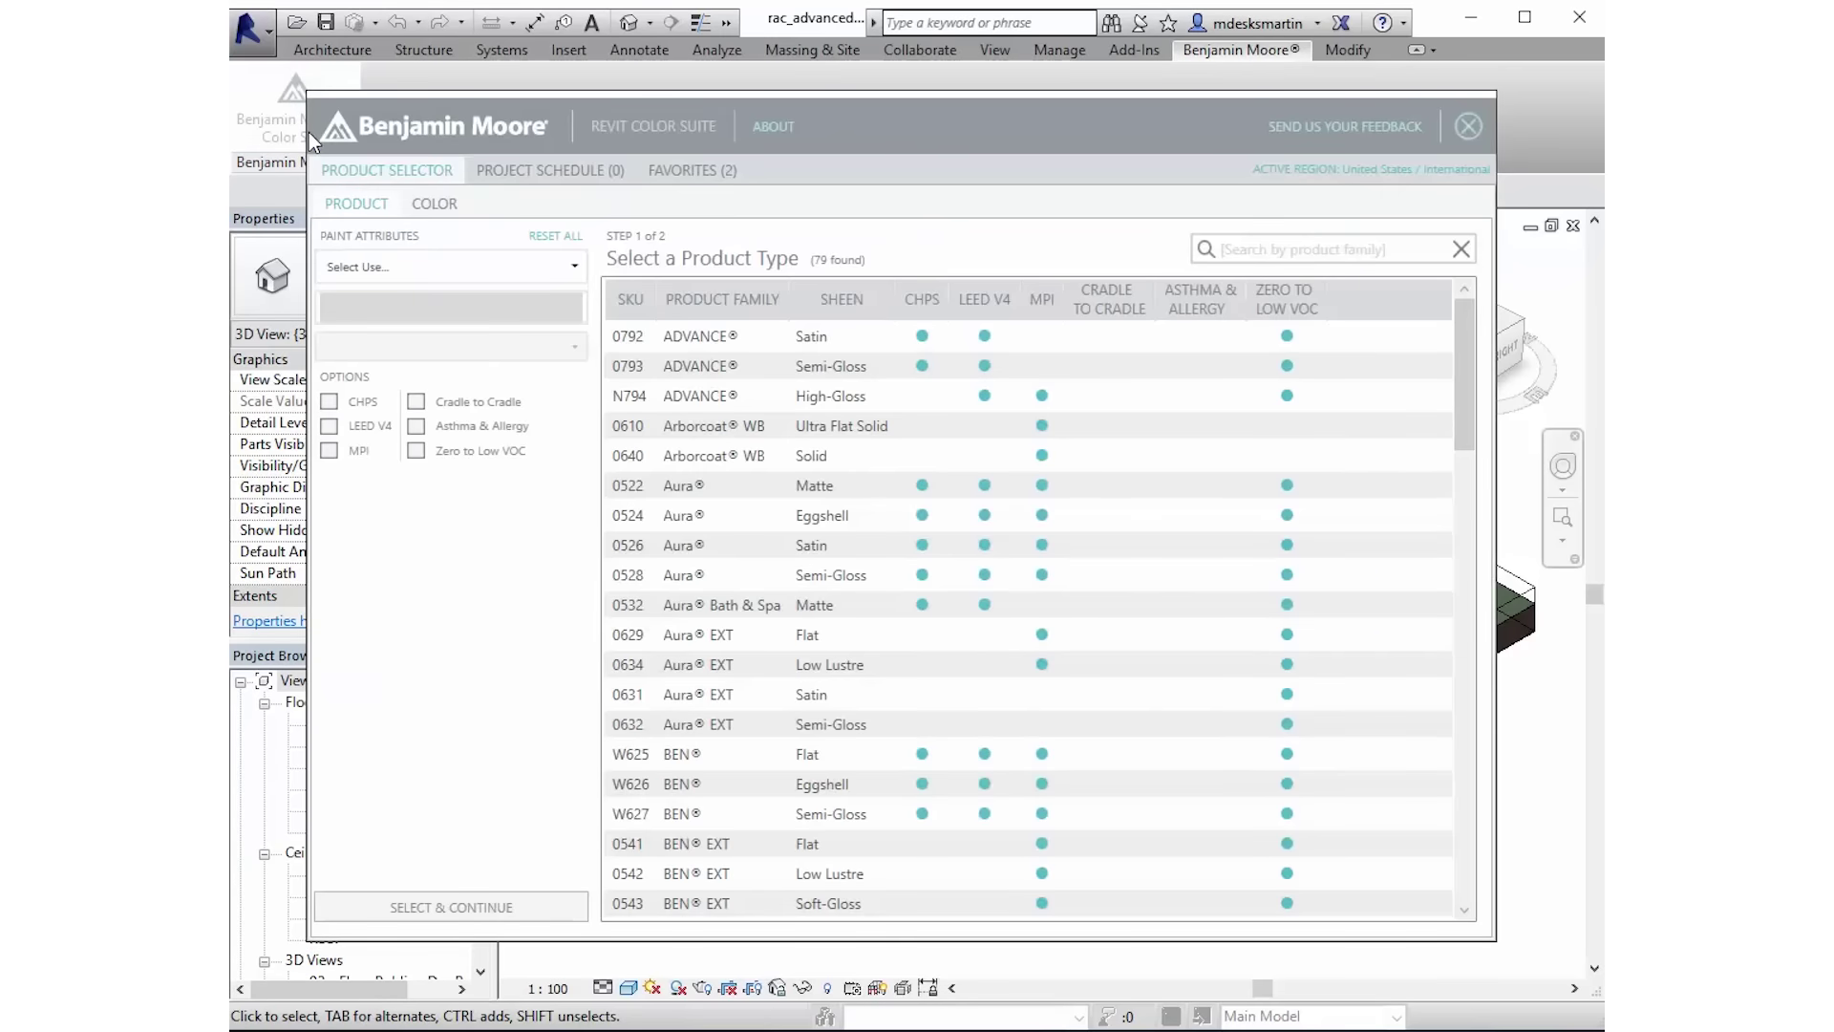
{"action": "left_click", "coordinate": [1331, 173]}
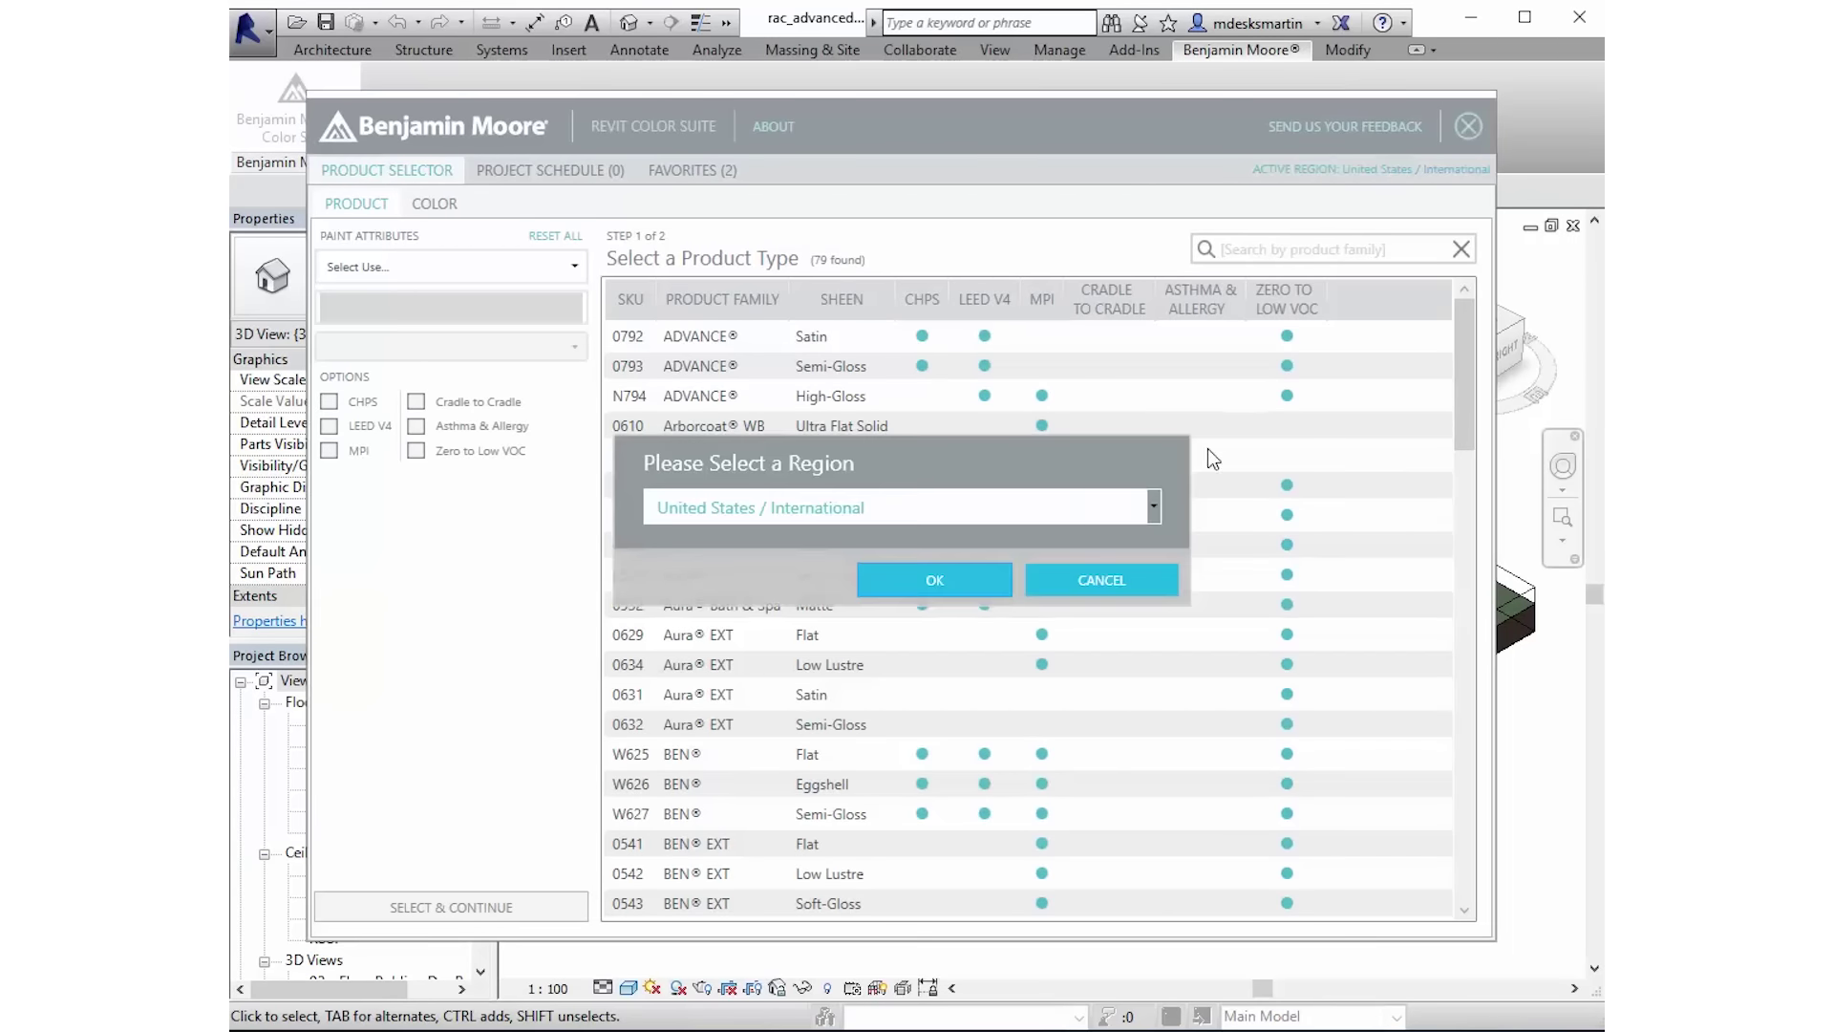
{"action": "left_click", "coordinate": [1154, 508]}
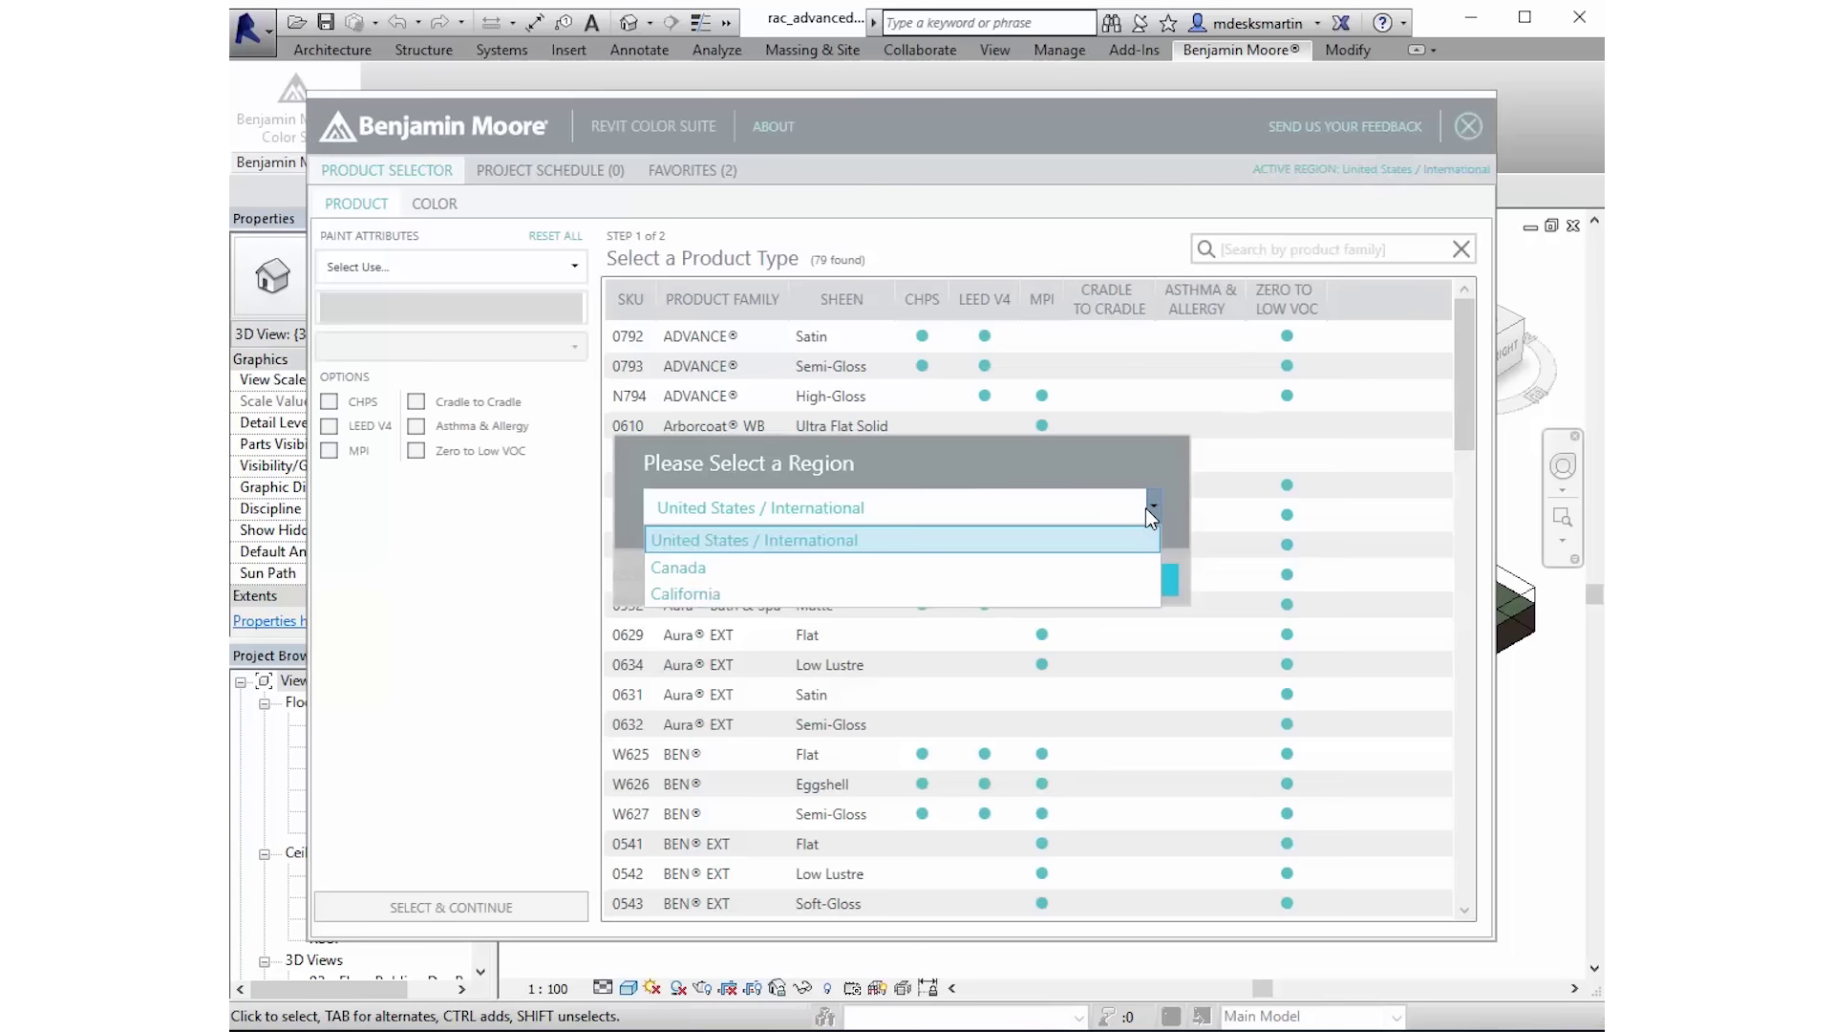
{"action": "left_click", "coordinate": [1122, 540]}
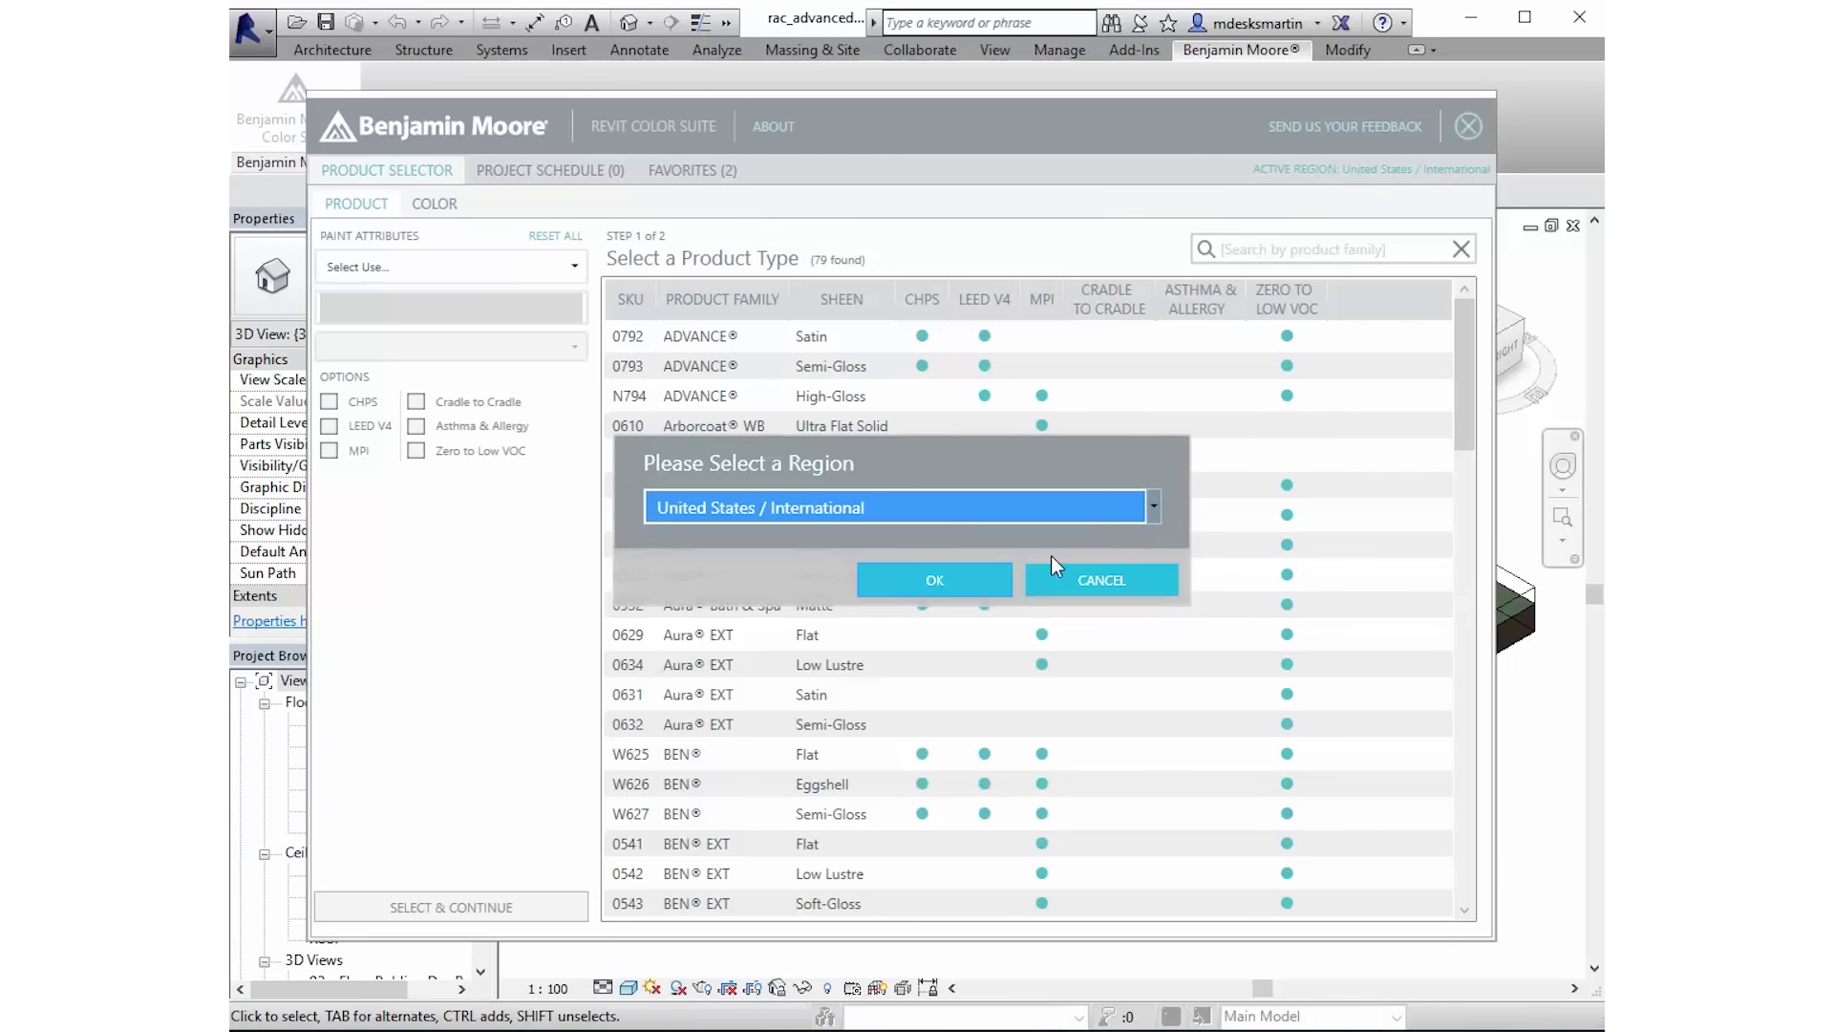
{"action": "left_click", "coordinate": [946, 581]}
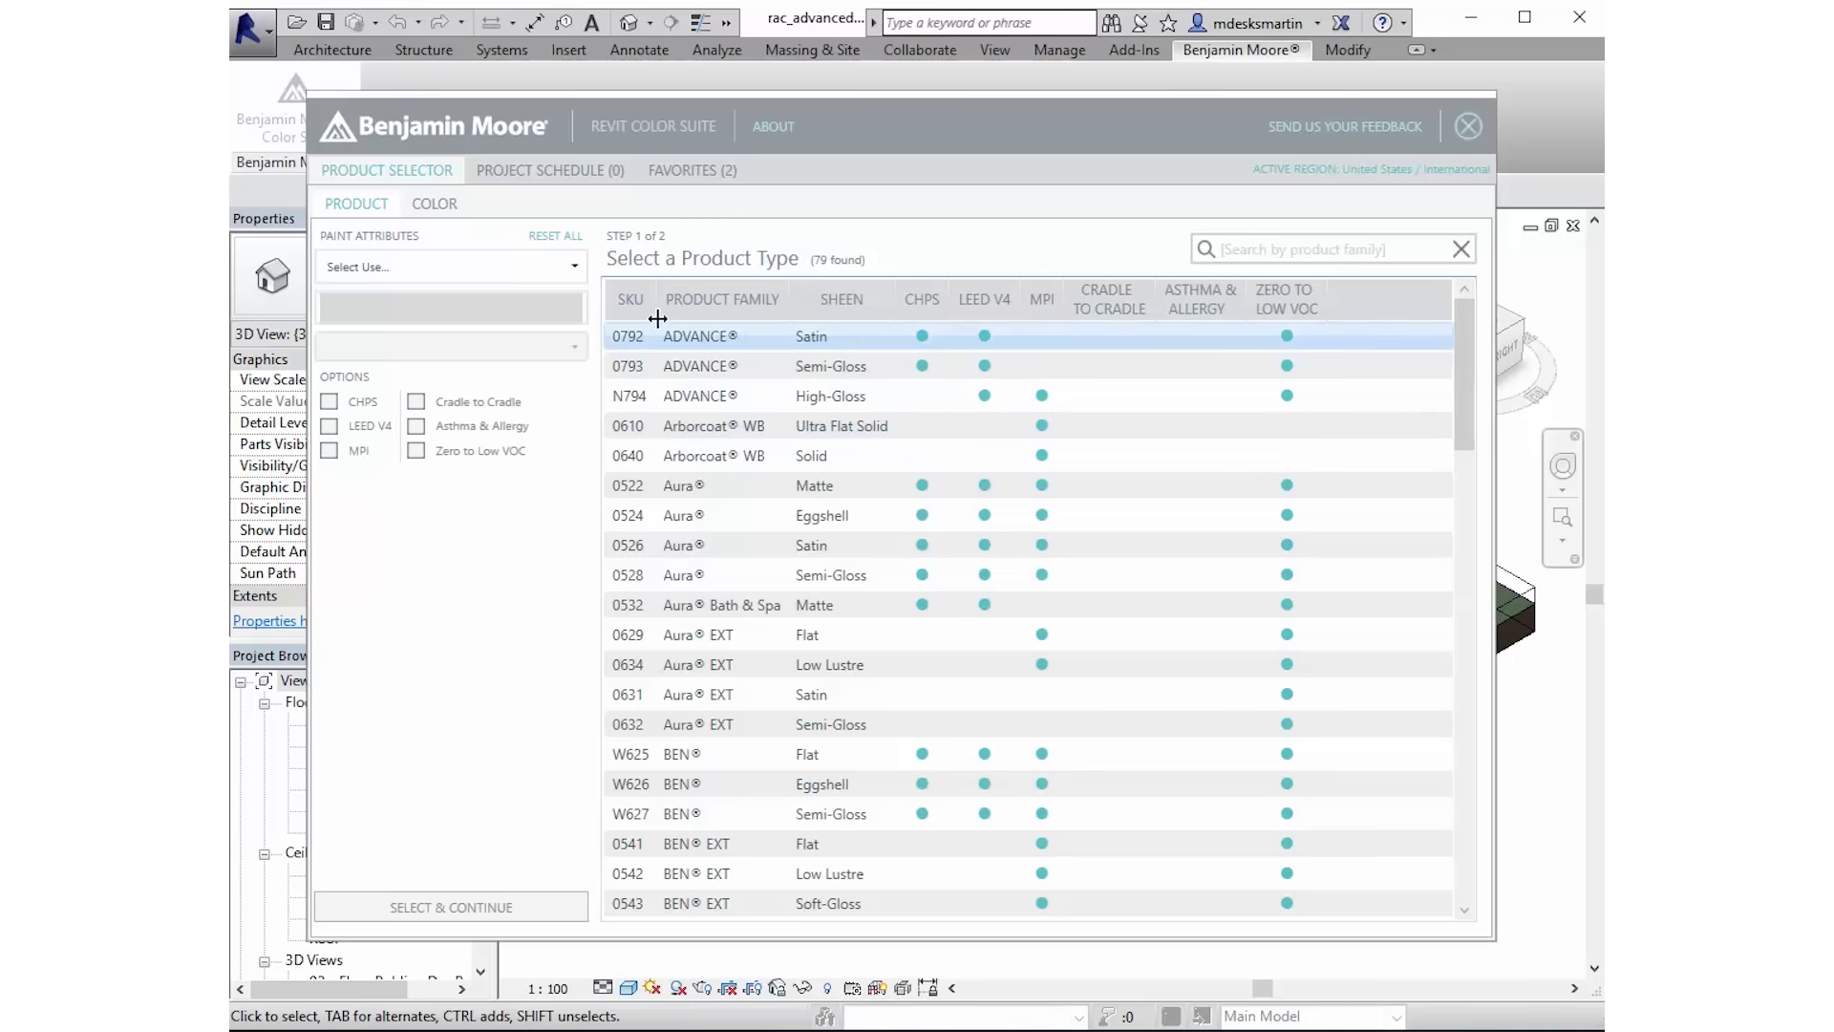
- Filter paints to Interior use, Drywall substrate, and Matte, Low Sheen and Eggshell sheens
{"action": "left_click", "coordinate": [575, 267]}
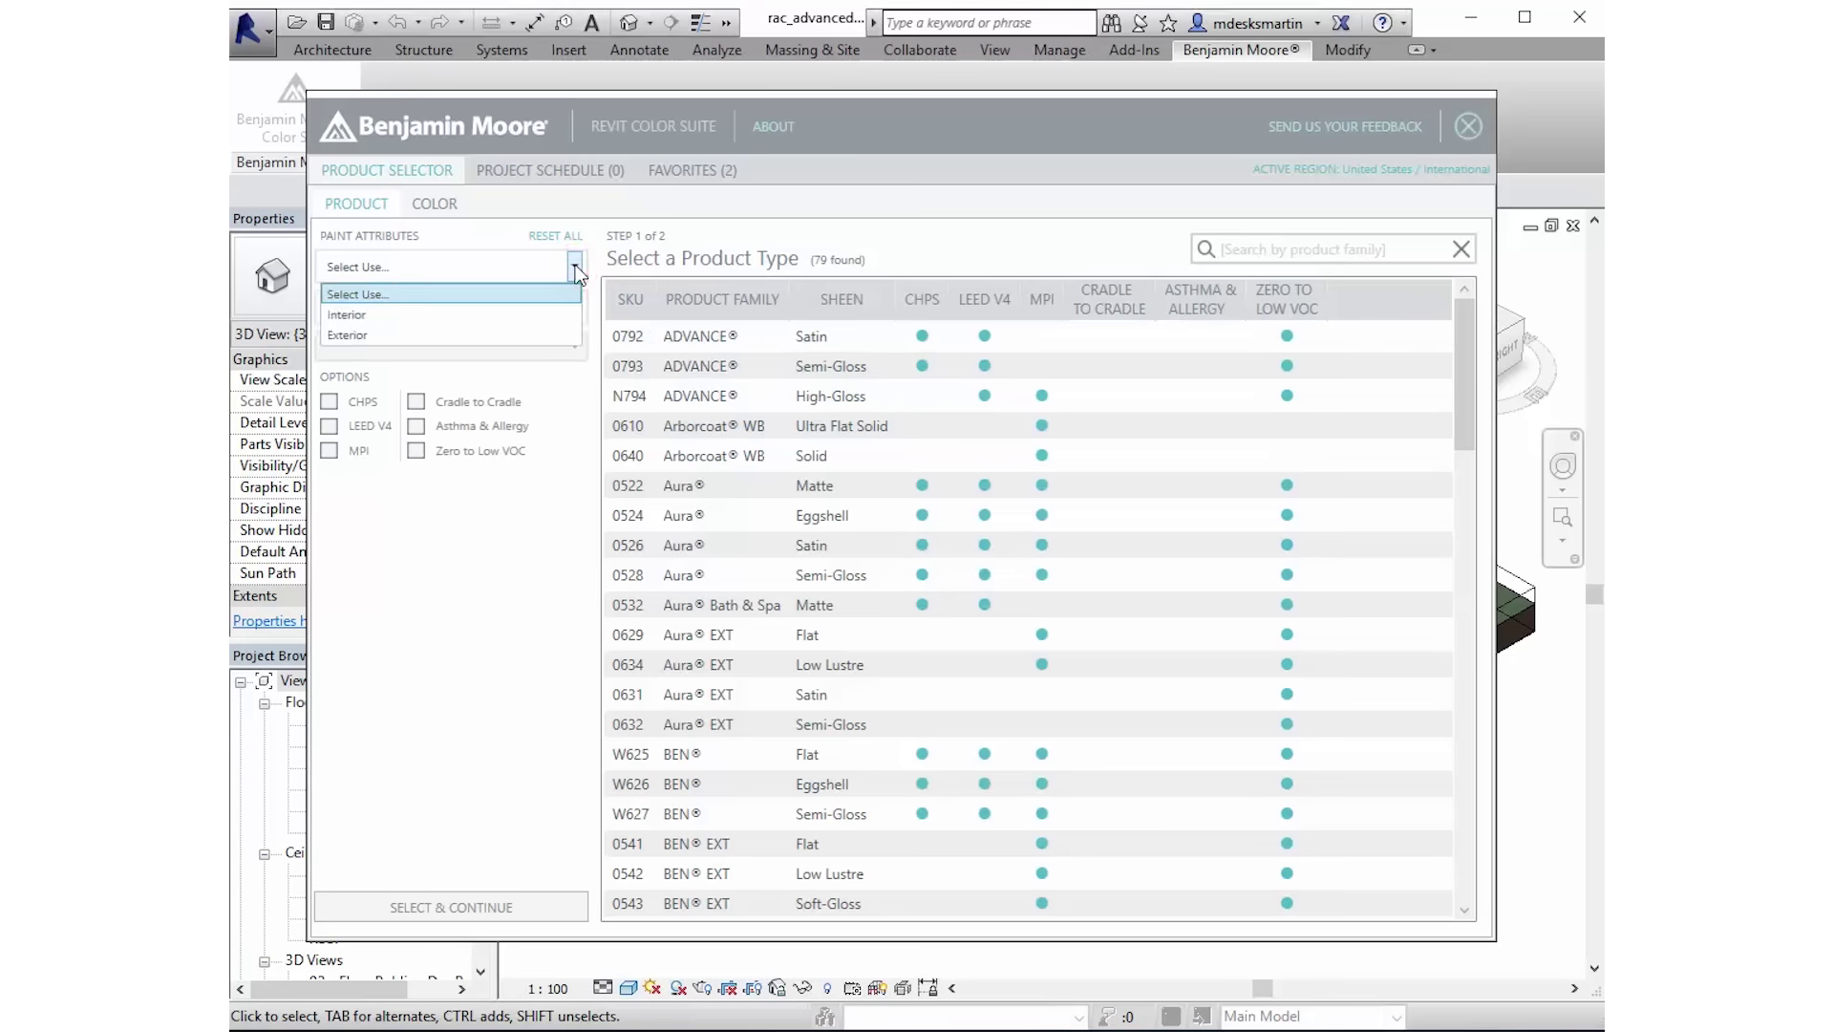
{"action": "left_click", "coordinate": [369, 317]}
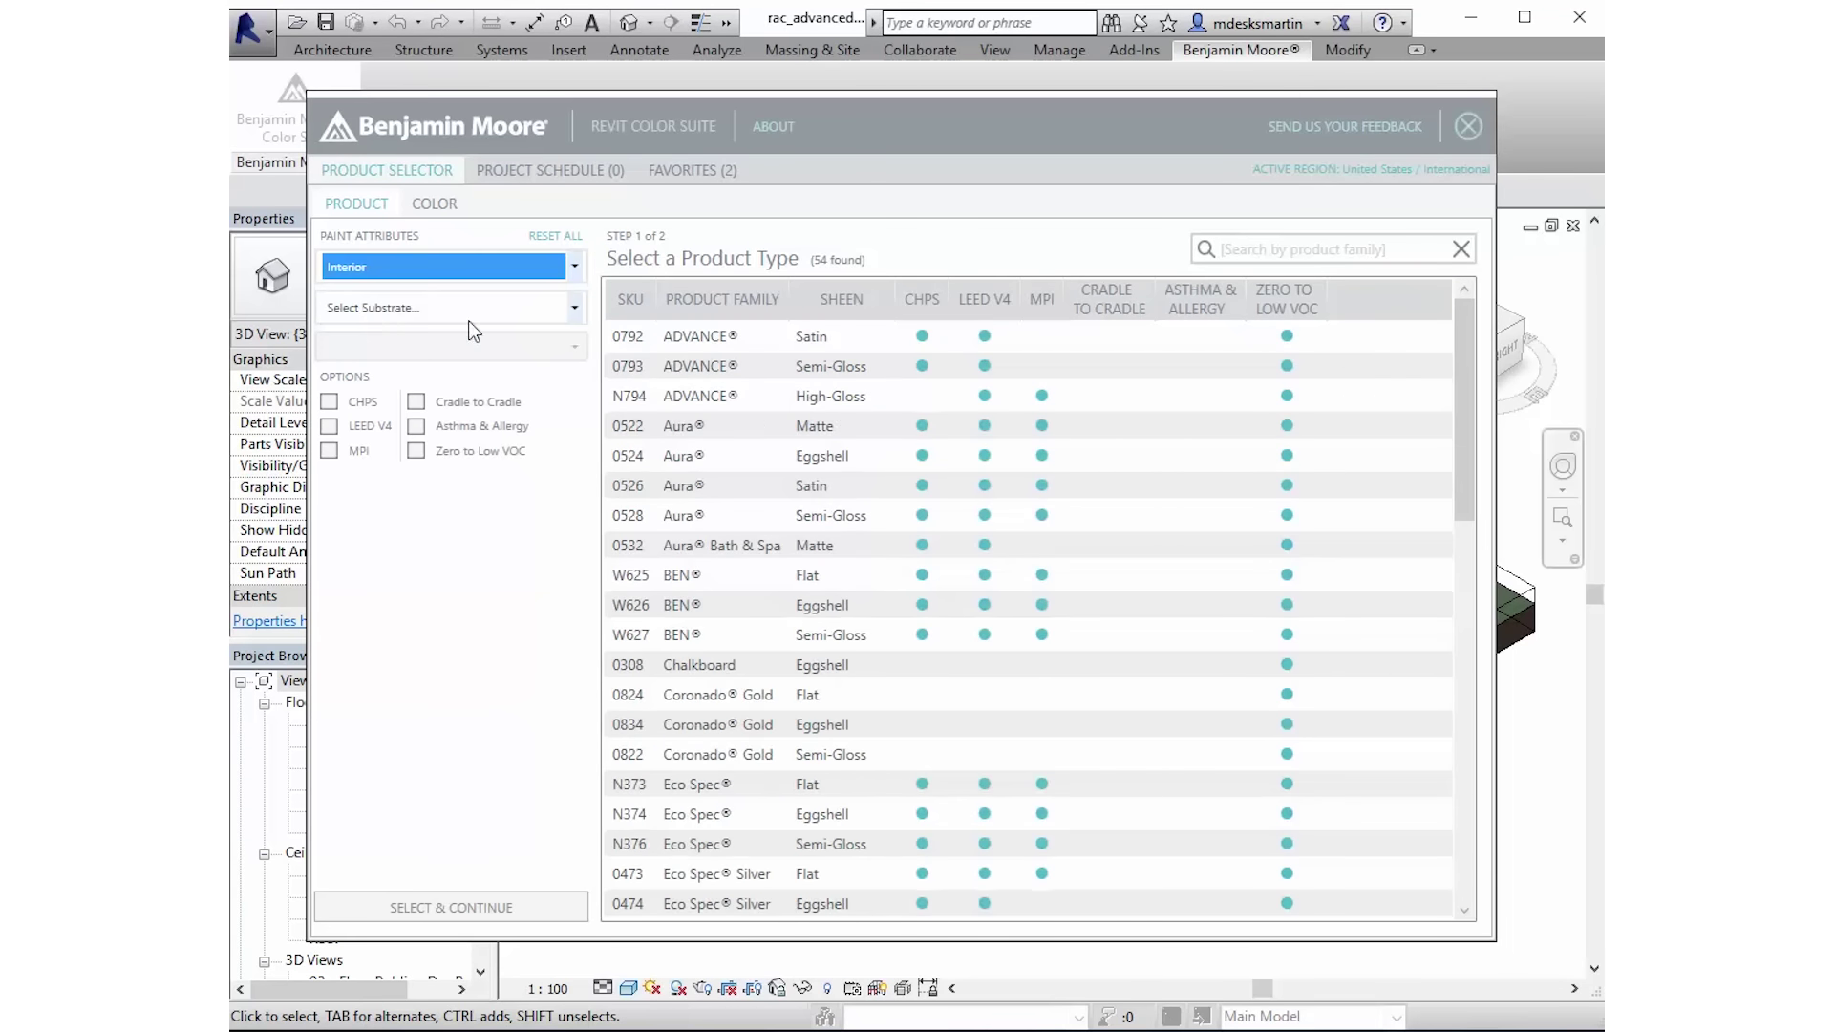
{"action": "left_click", "coordinate": [573, 314]}
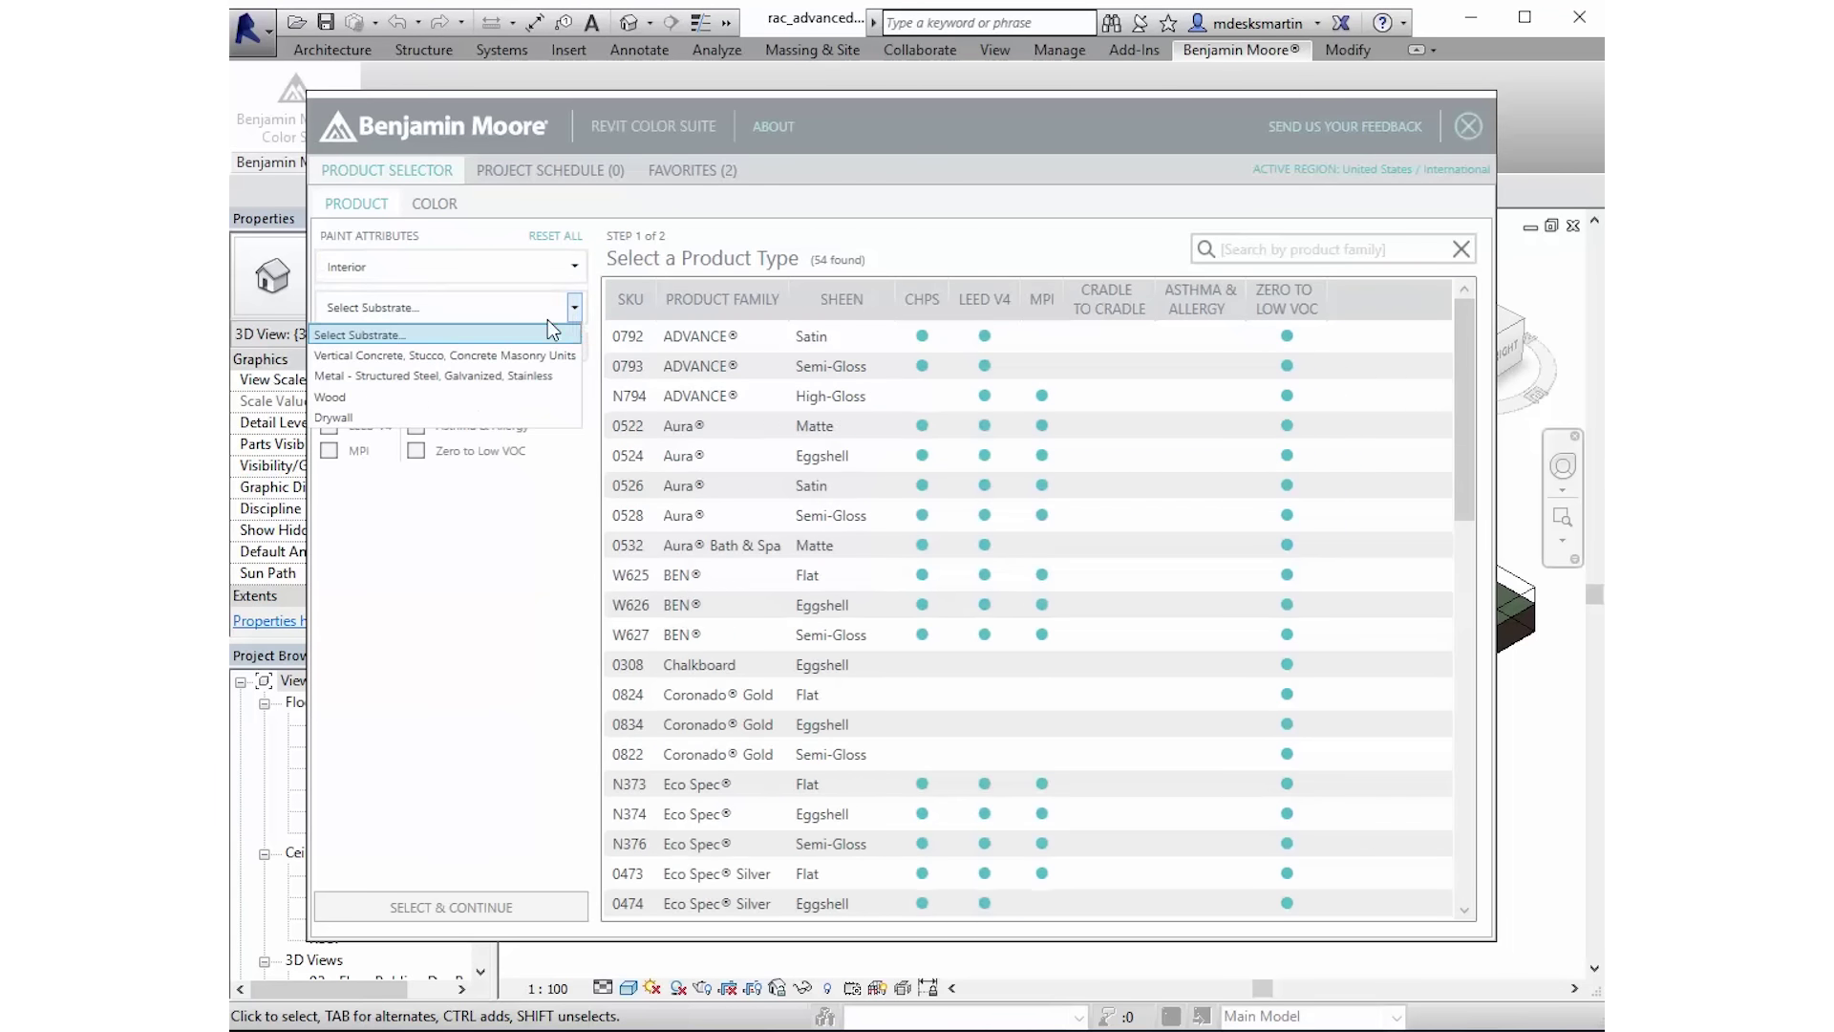
{"action": "left_click", "coordinate": [391, 417]}
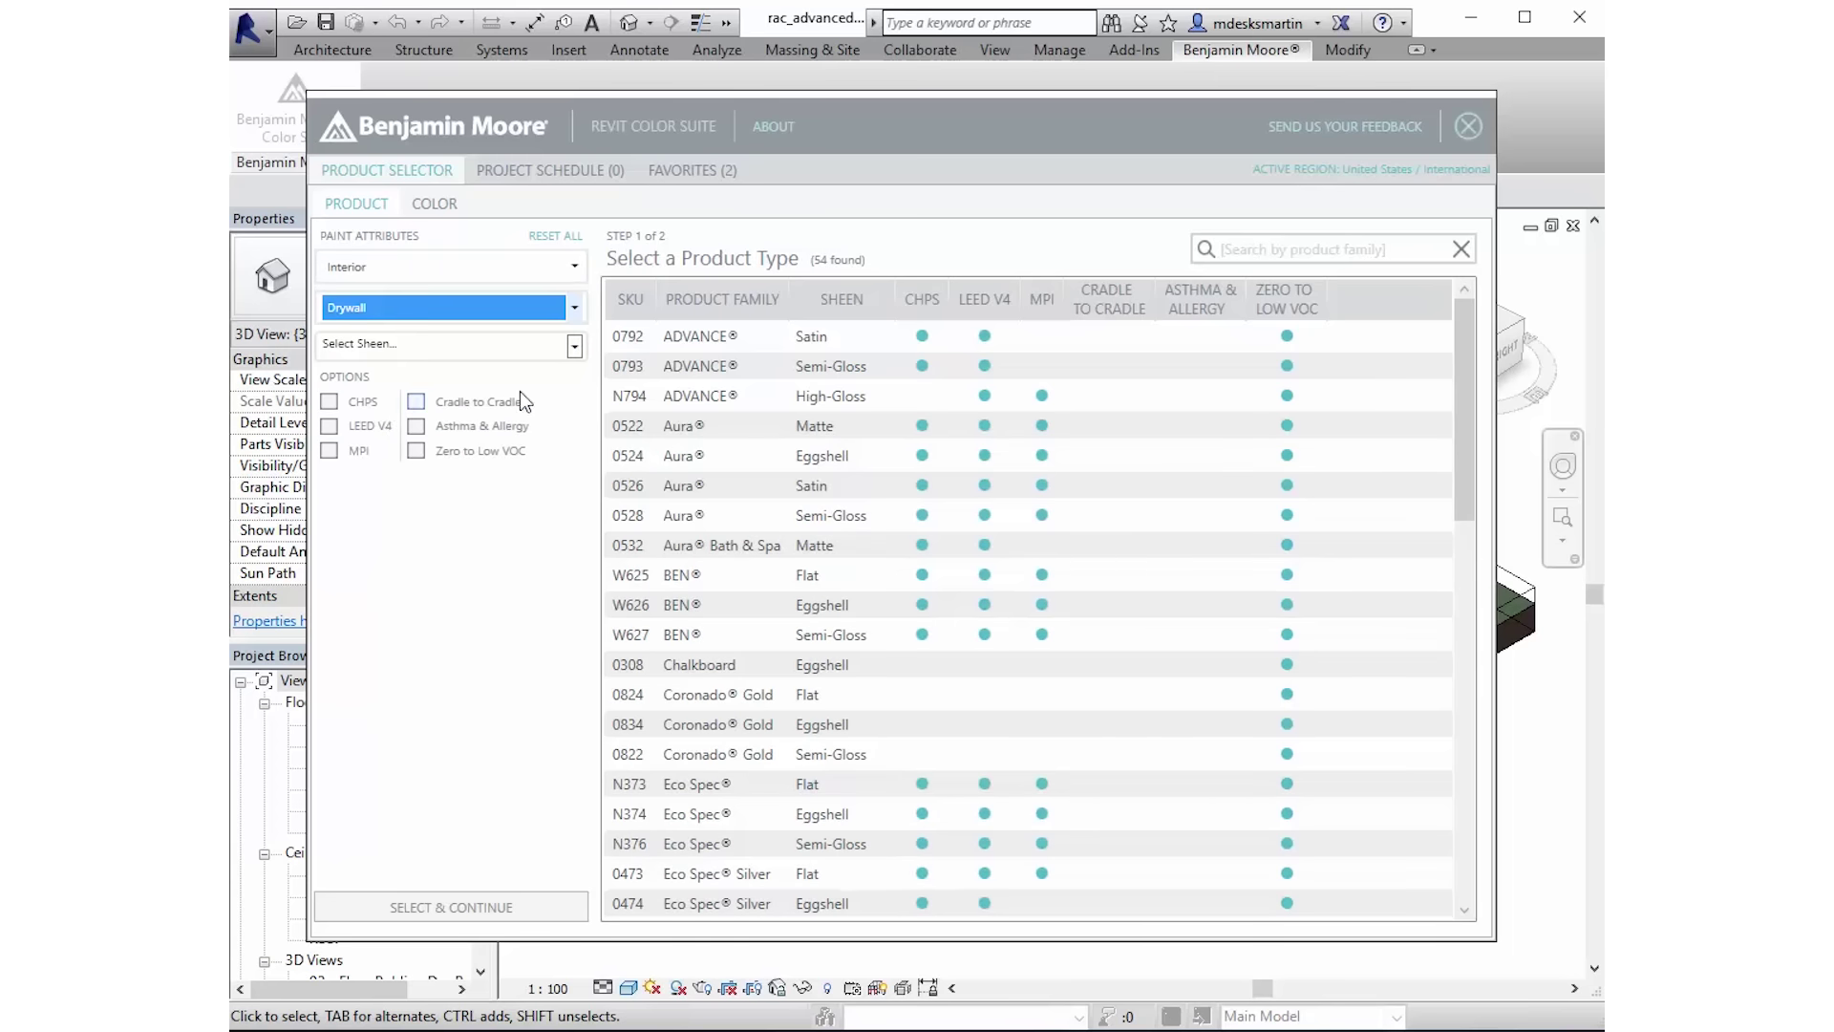
{"action": "left_click", "coordinate": [575, 348]}
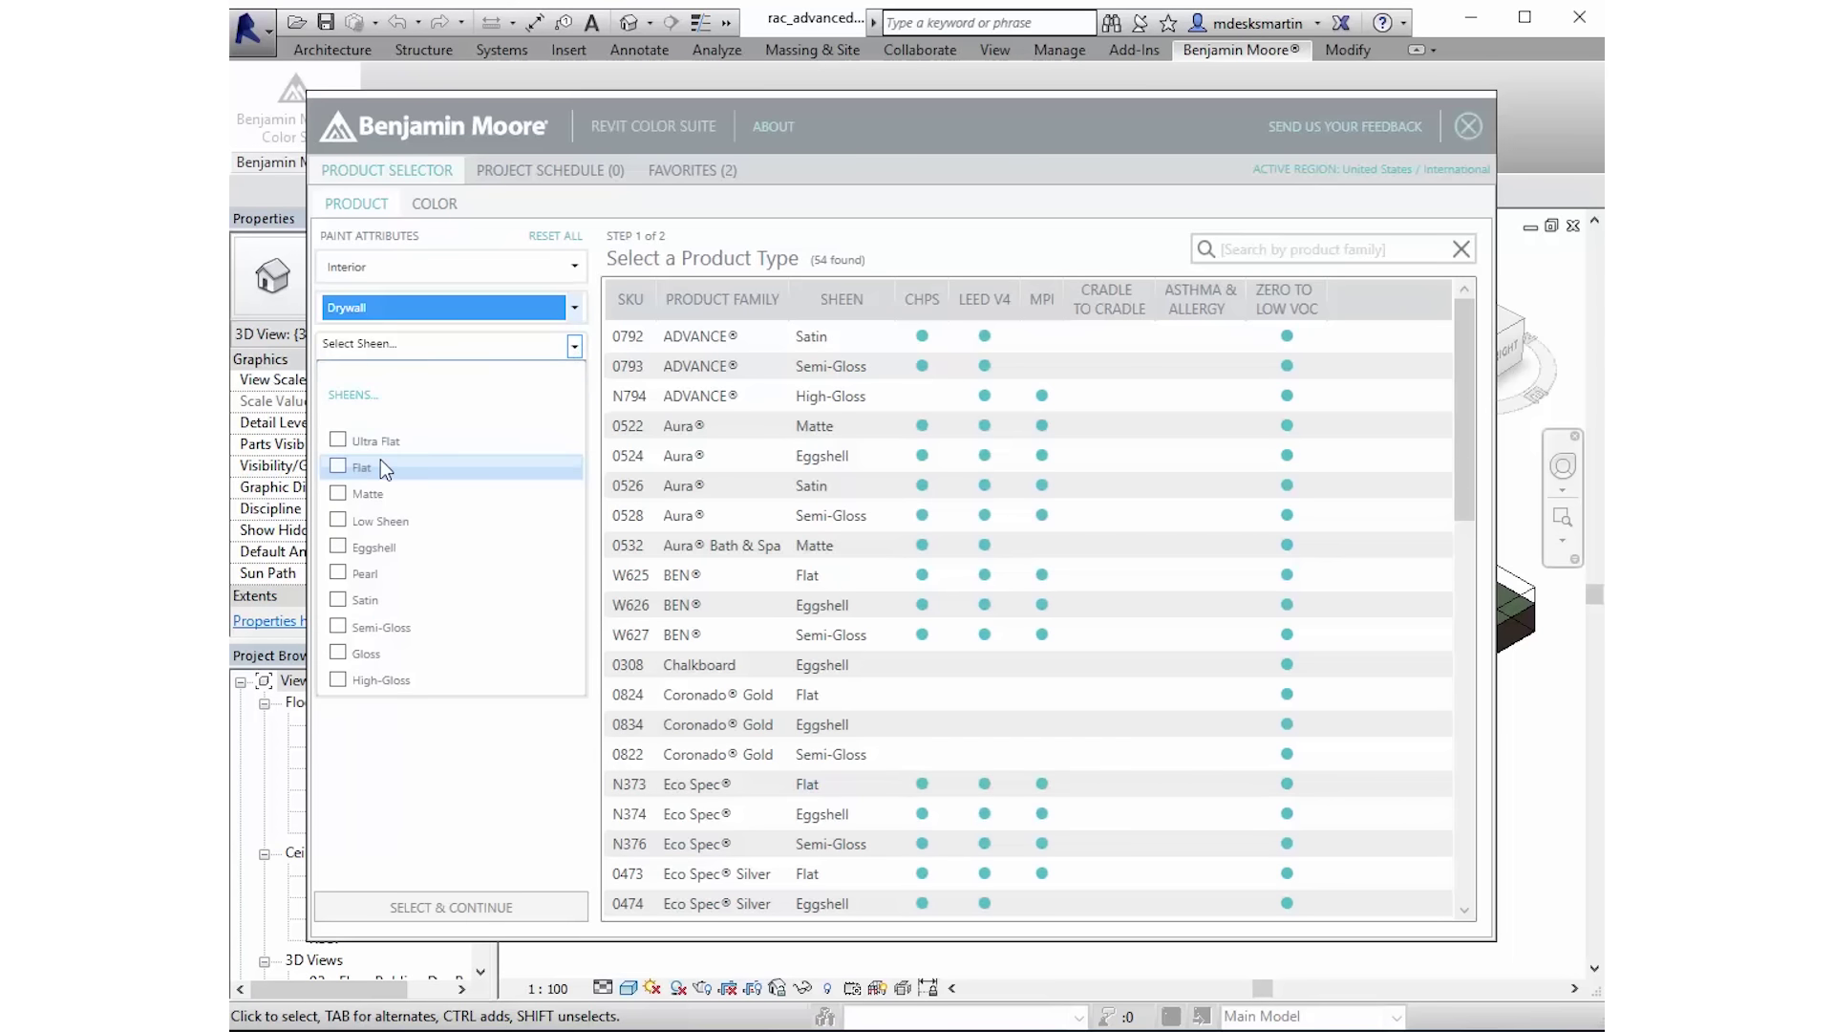
{"action": "left_click", "coordinate": [335, 542]}
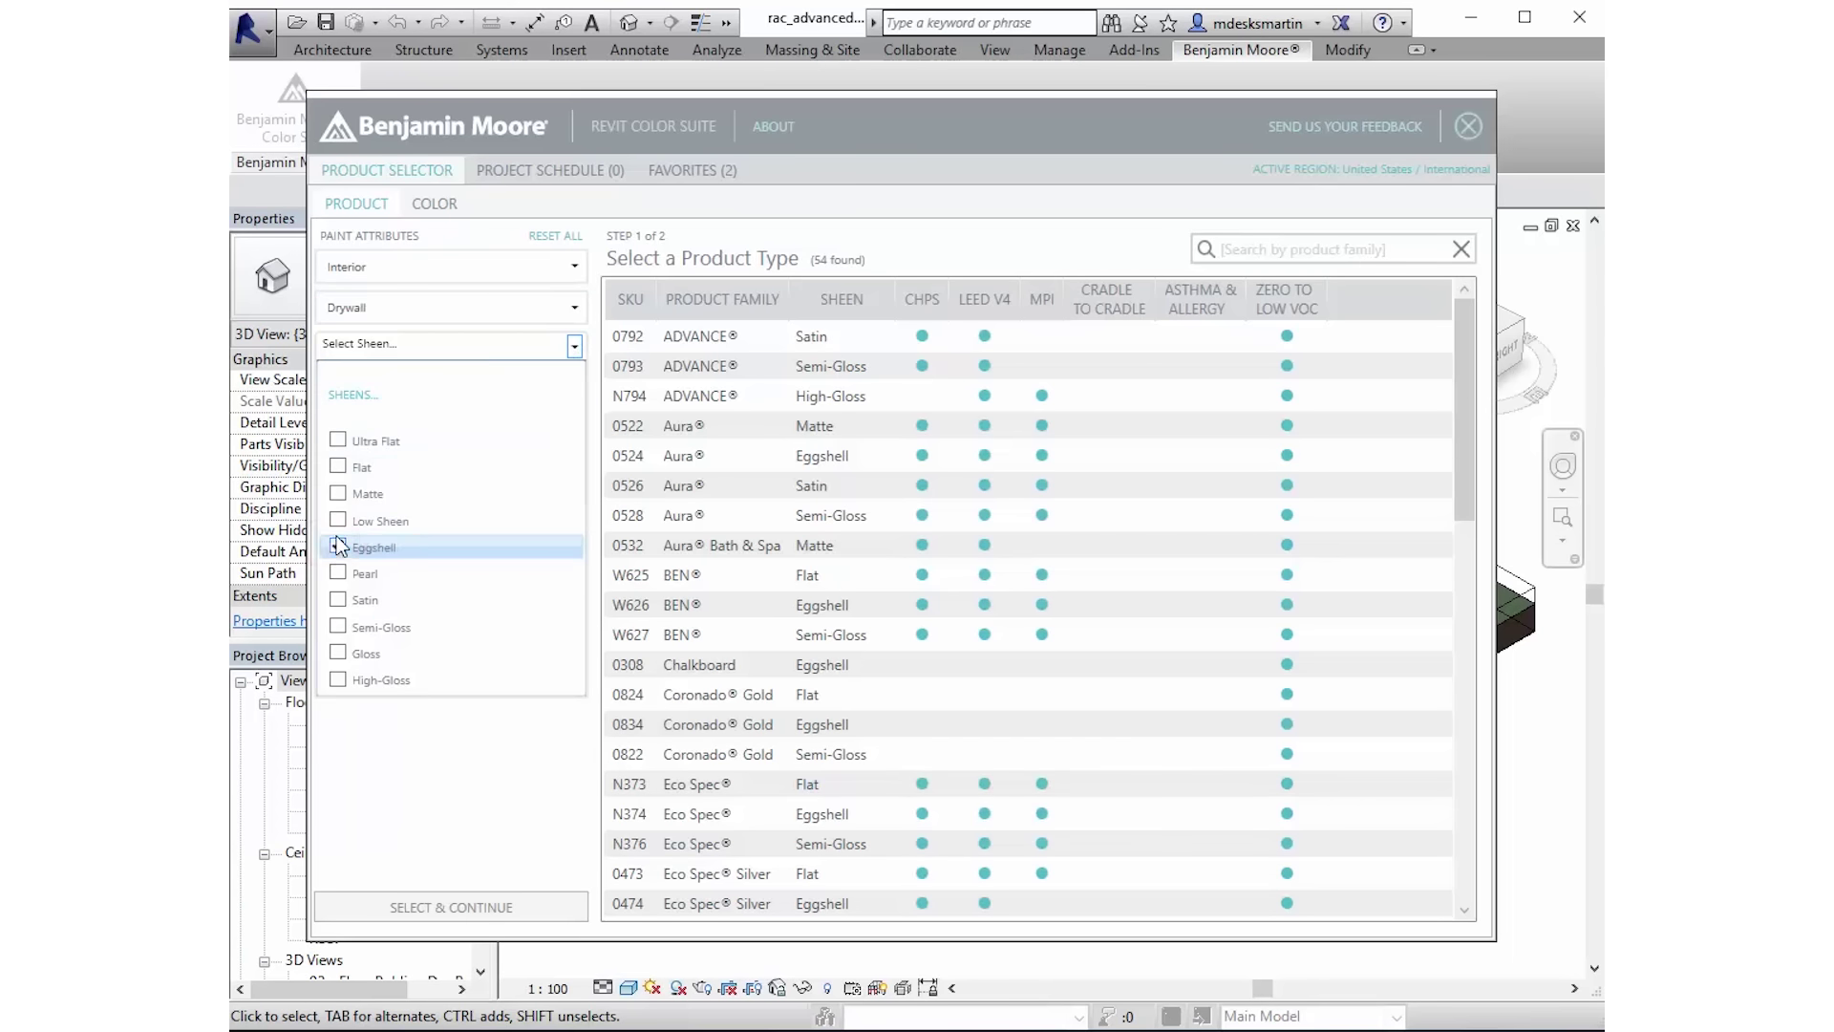
{"action": "left_click", "coordinate": [339, 493]}
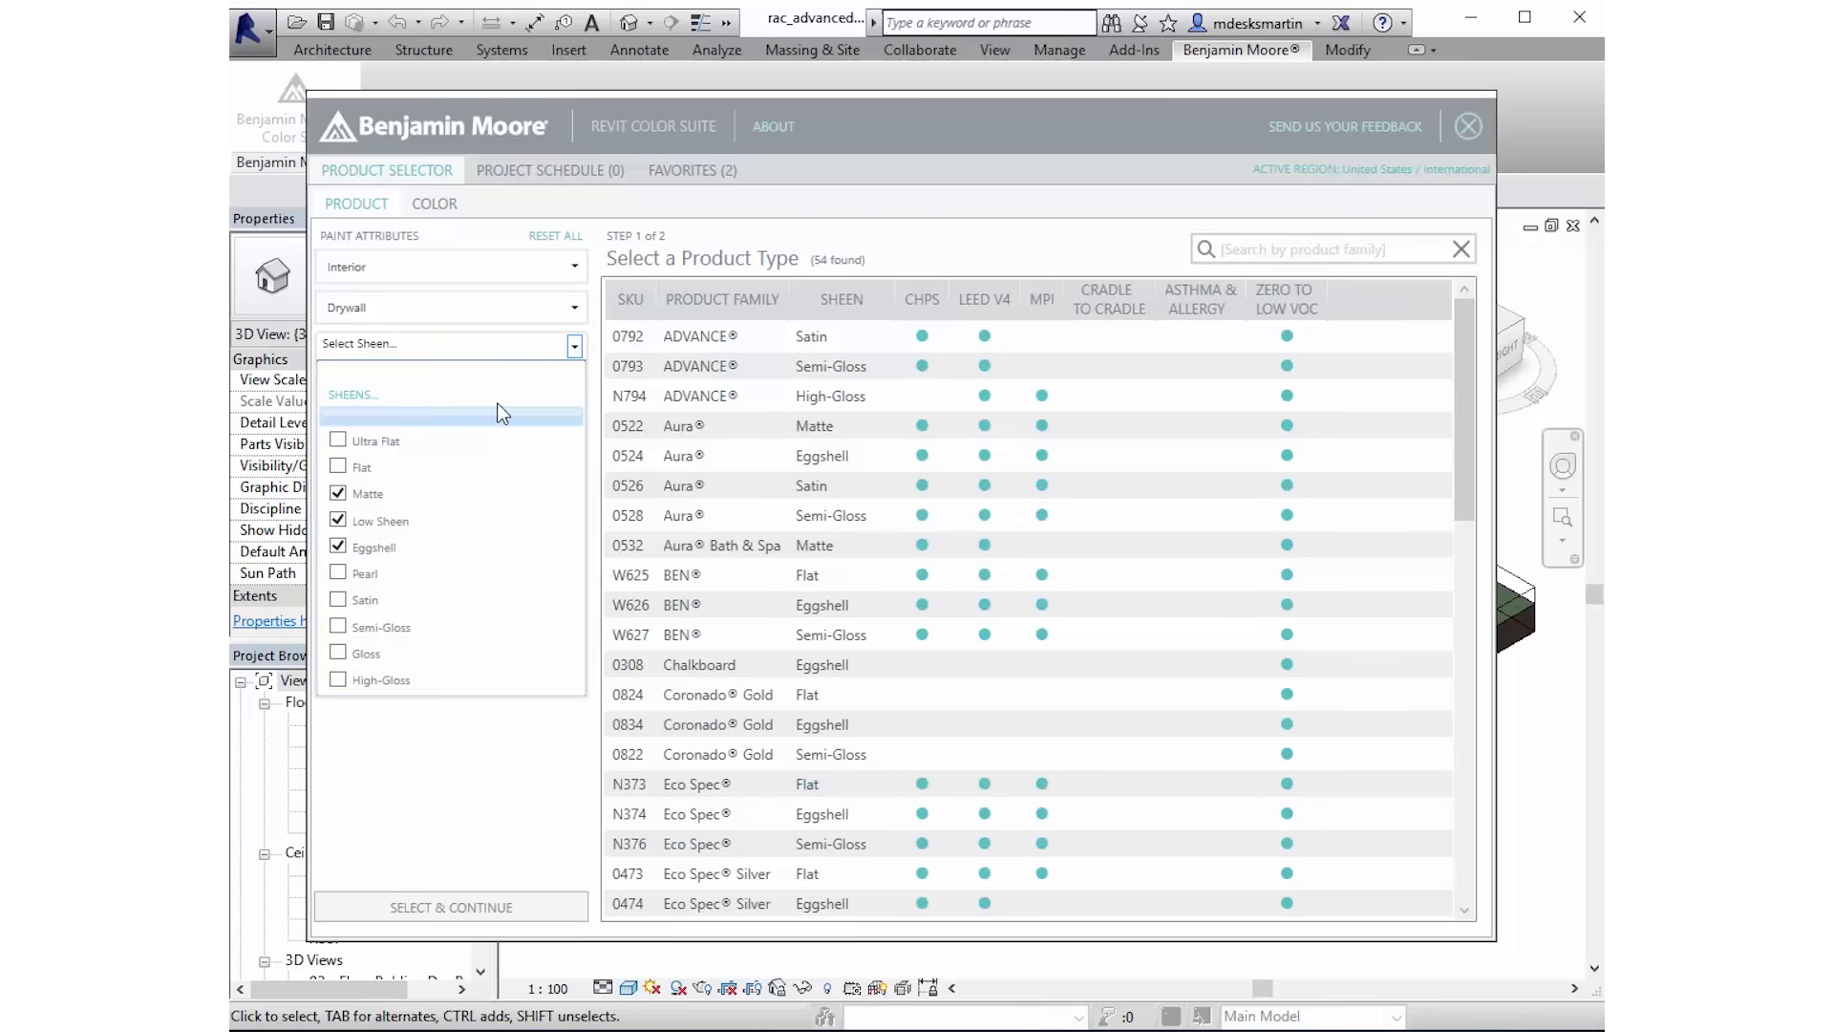
{"action": "left_click", "coordinate": [575, 348]}
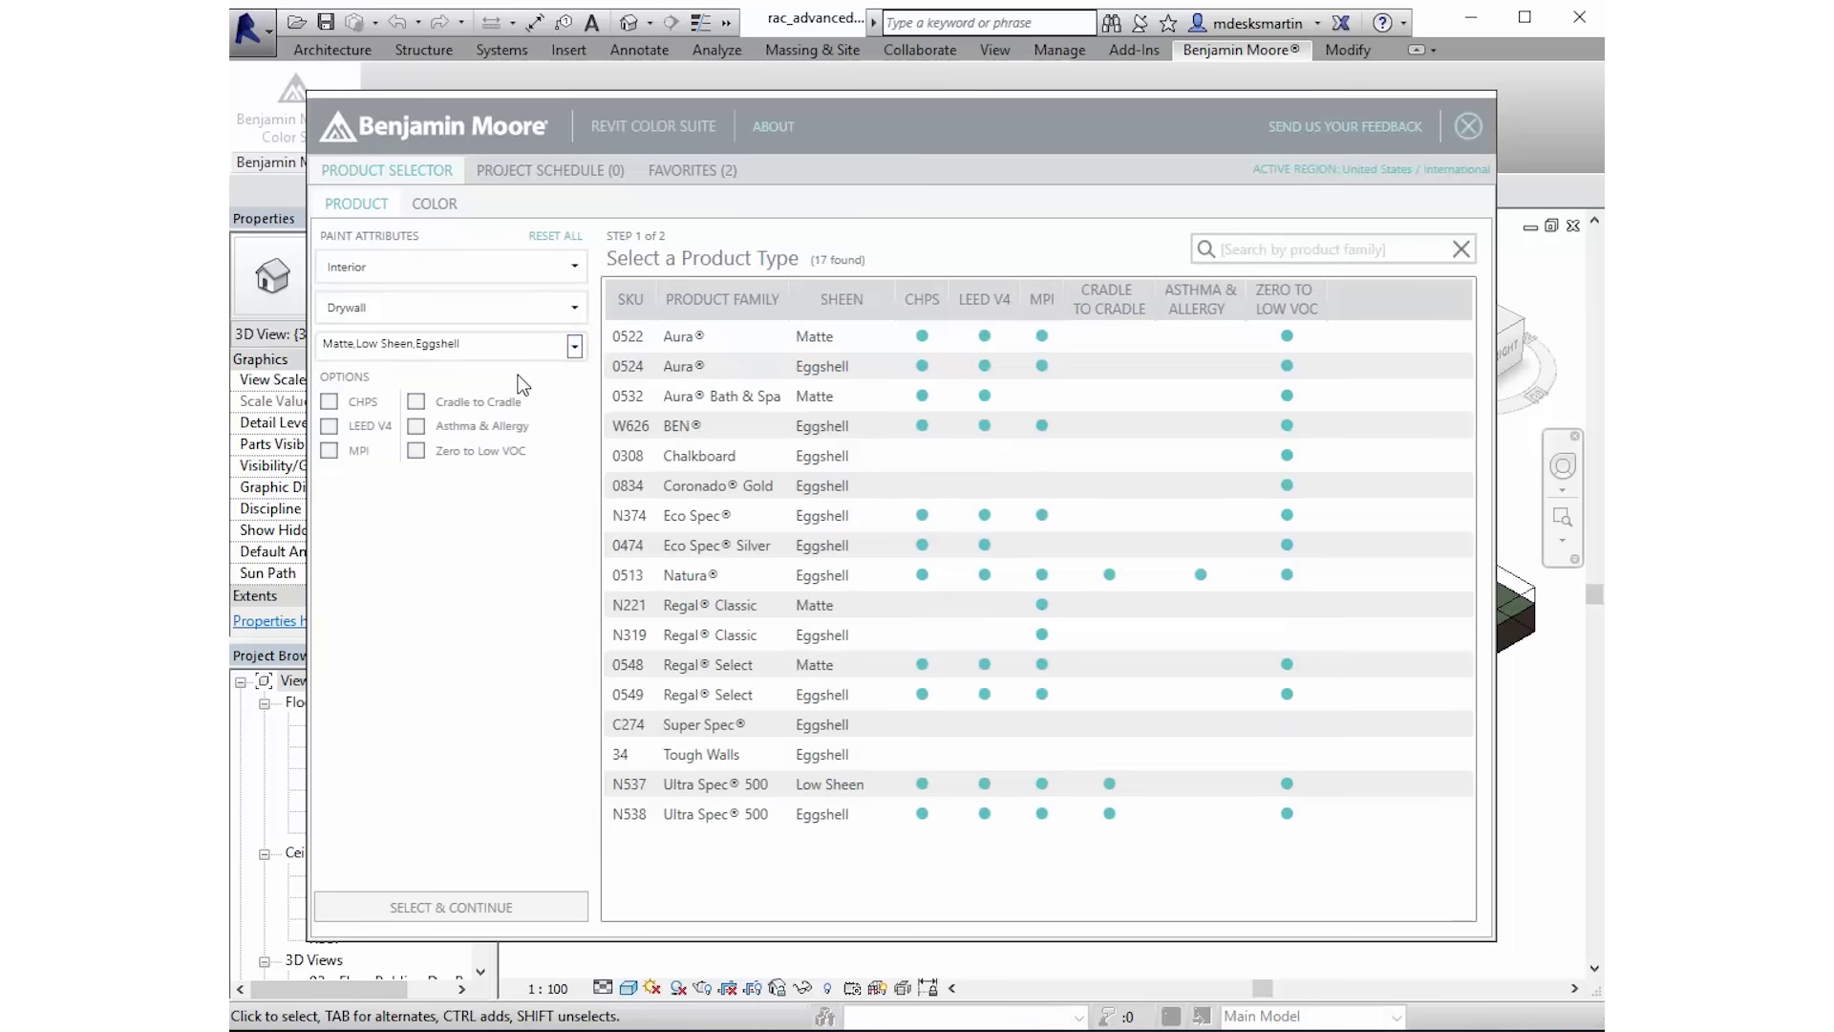
- Limit products to CHPS compliant paints, then choose Aura Eggshell with Select & Continue
{"action": "left_click", "coordinate": [330, 403]}
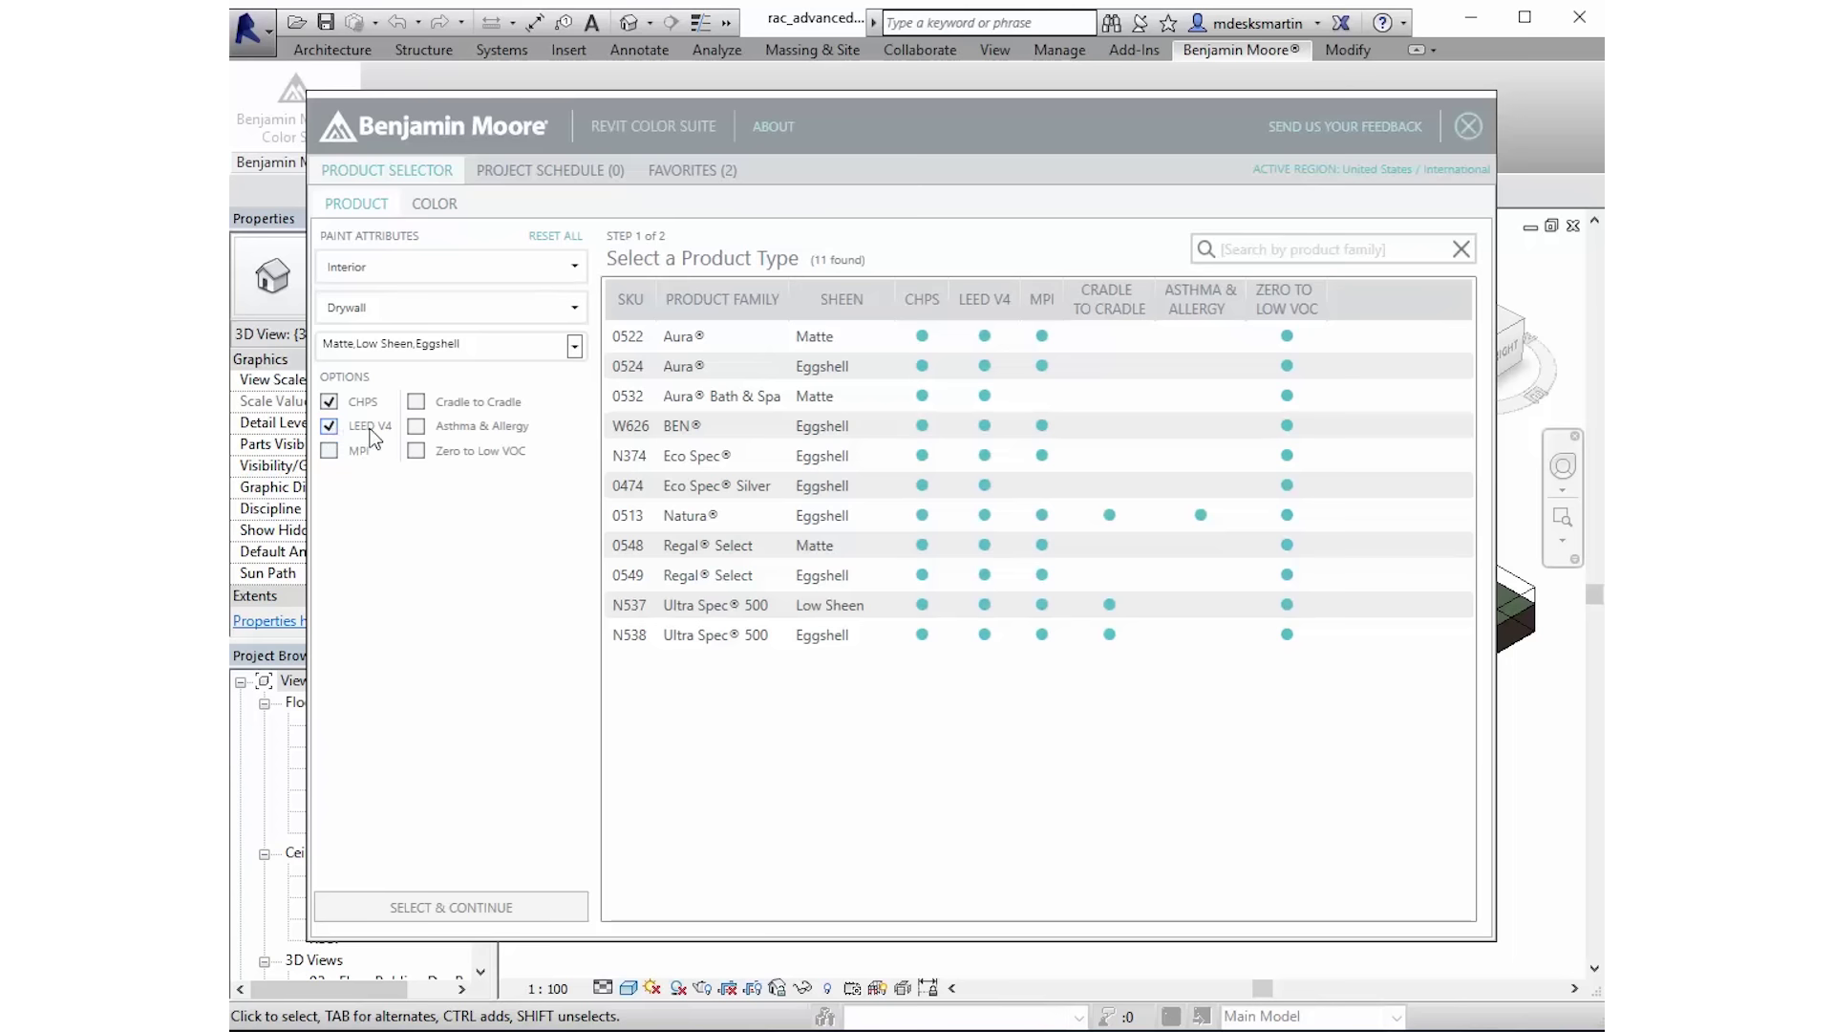
{"action": "left_click", "coordinate": [760, 361]}
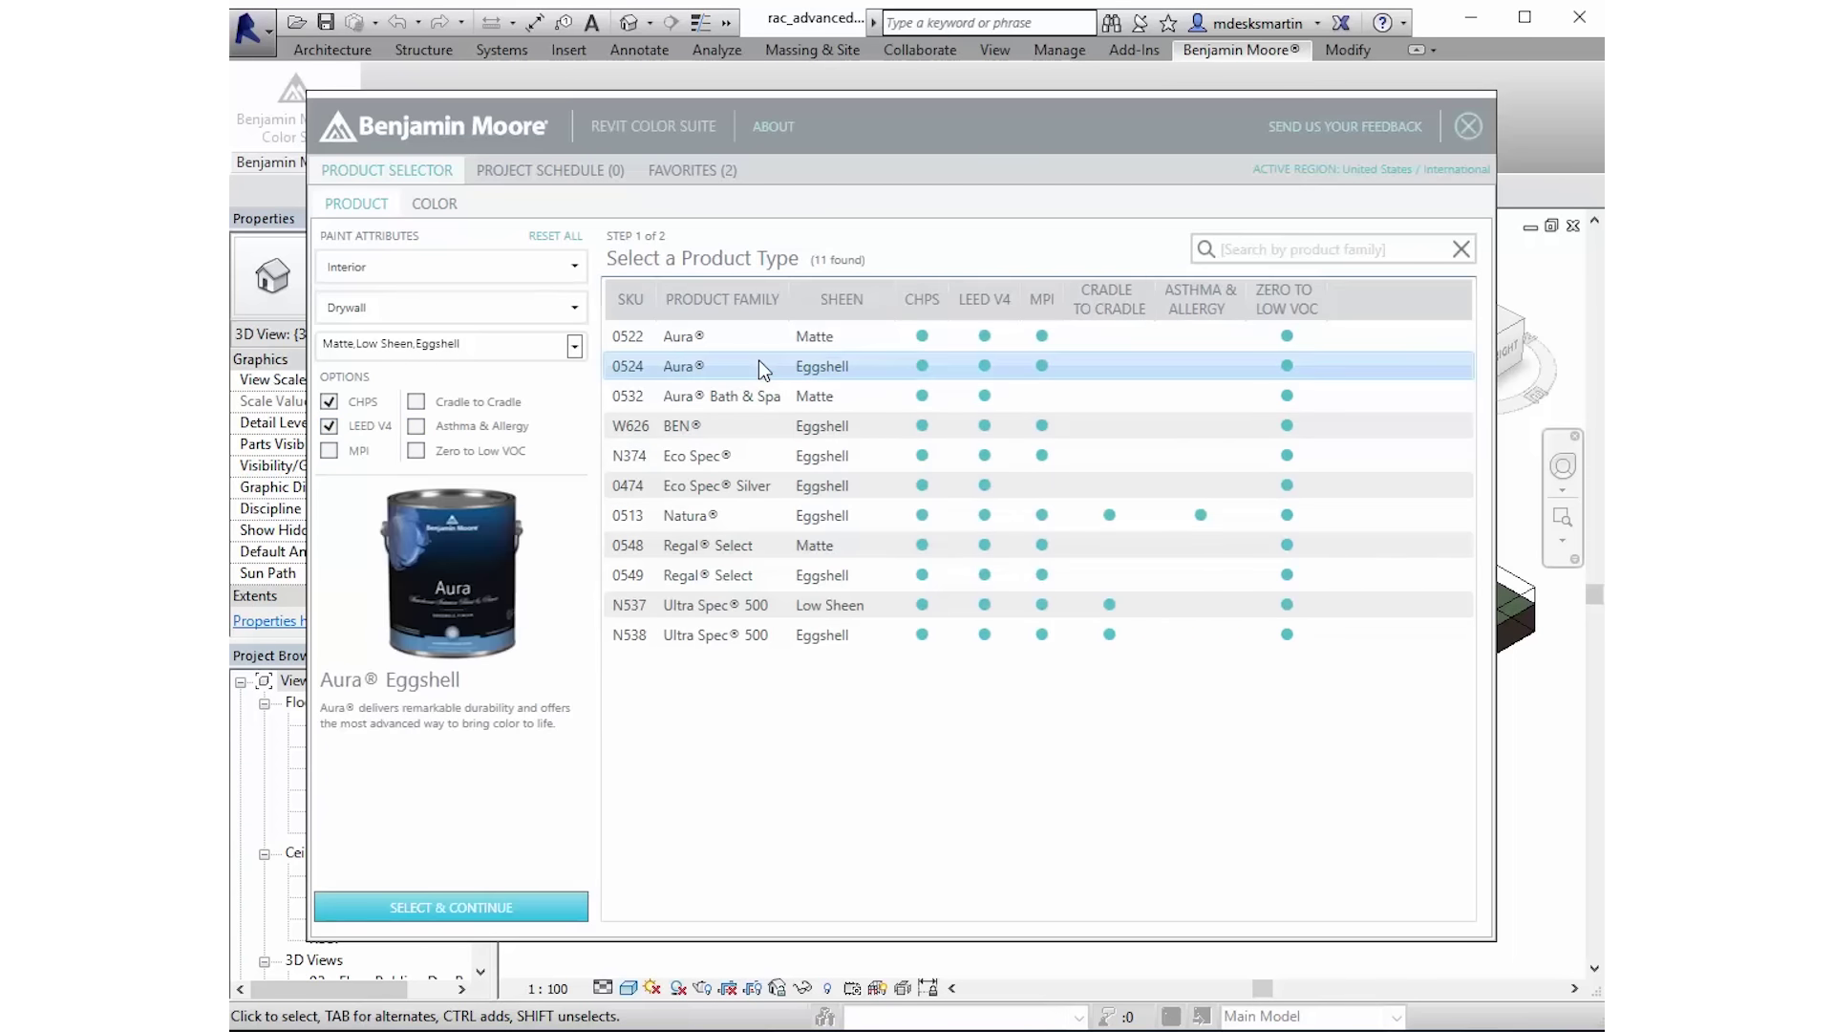
{"action": "mouse_move", "coordinate": [450, 907]}
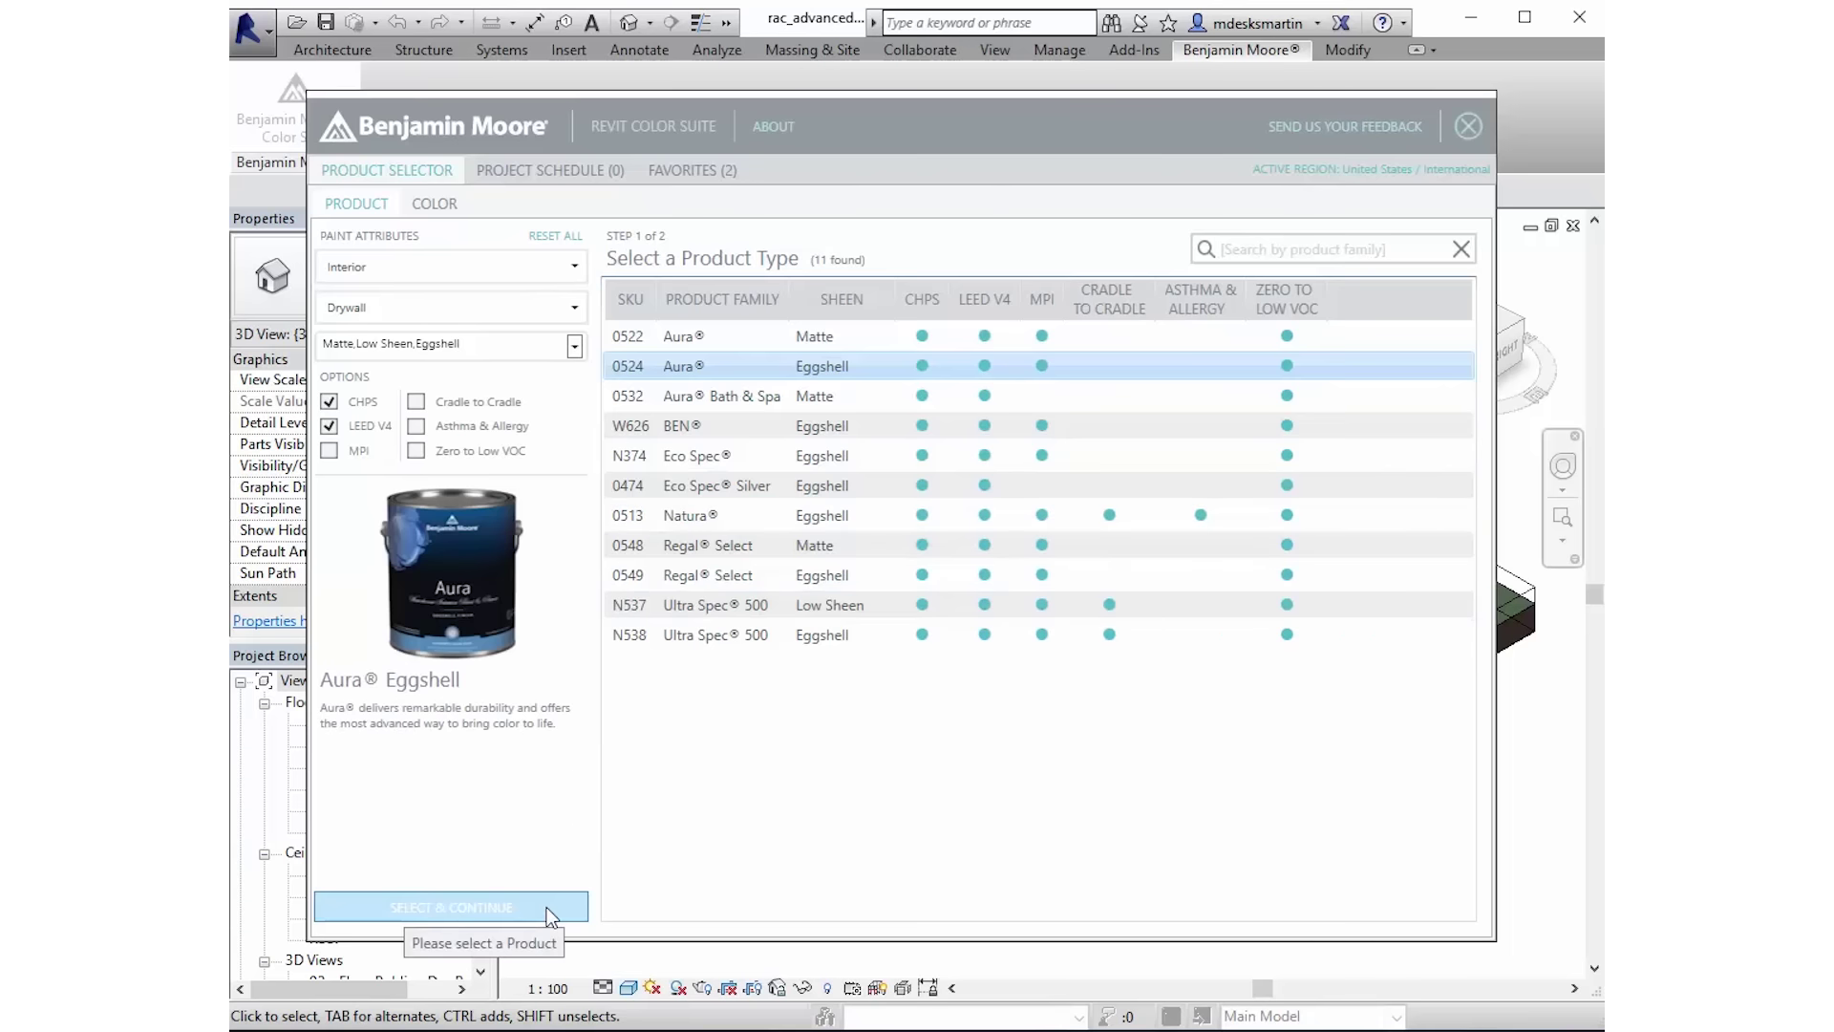
{"action": "left_click", "coordinate": [548, 910]}
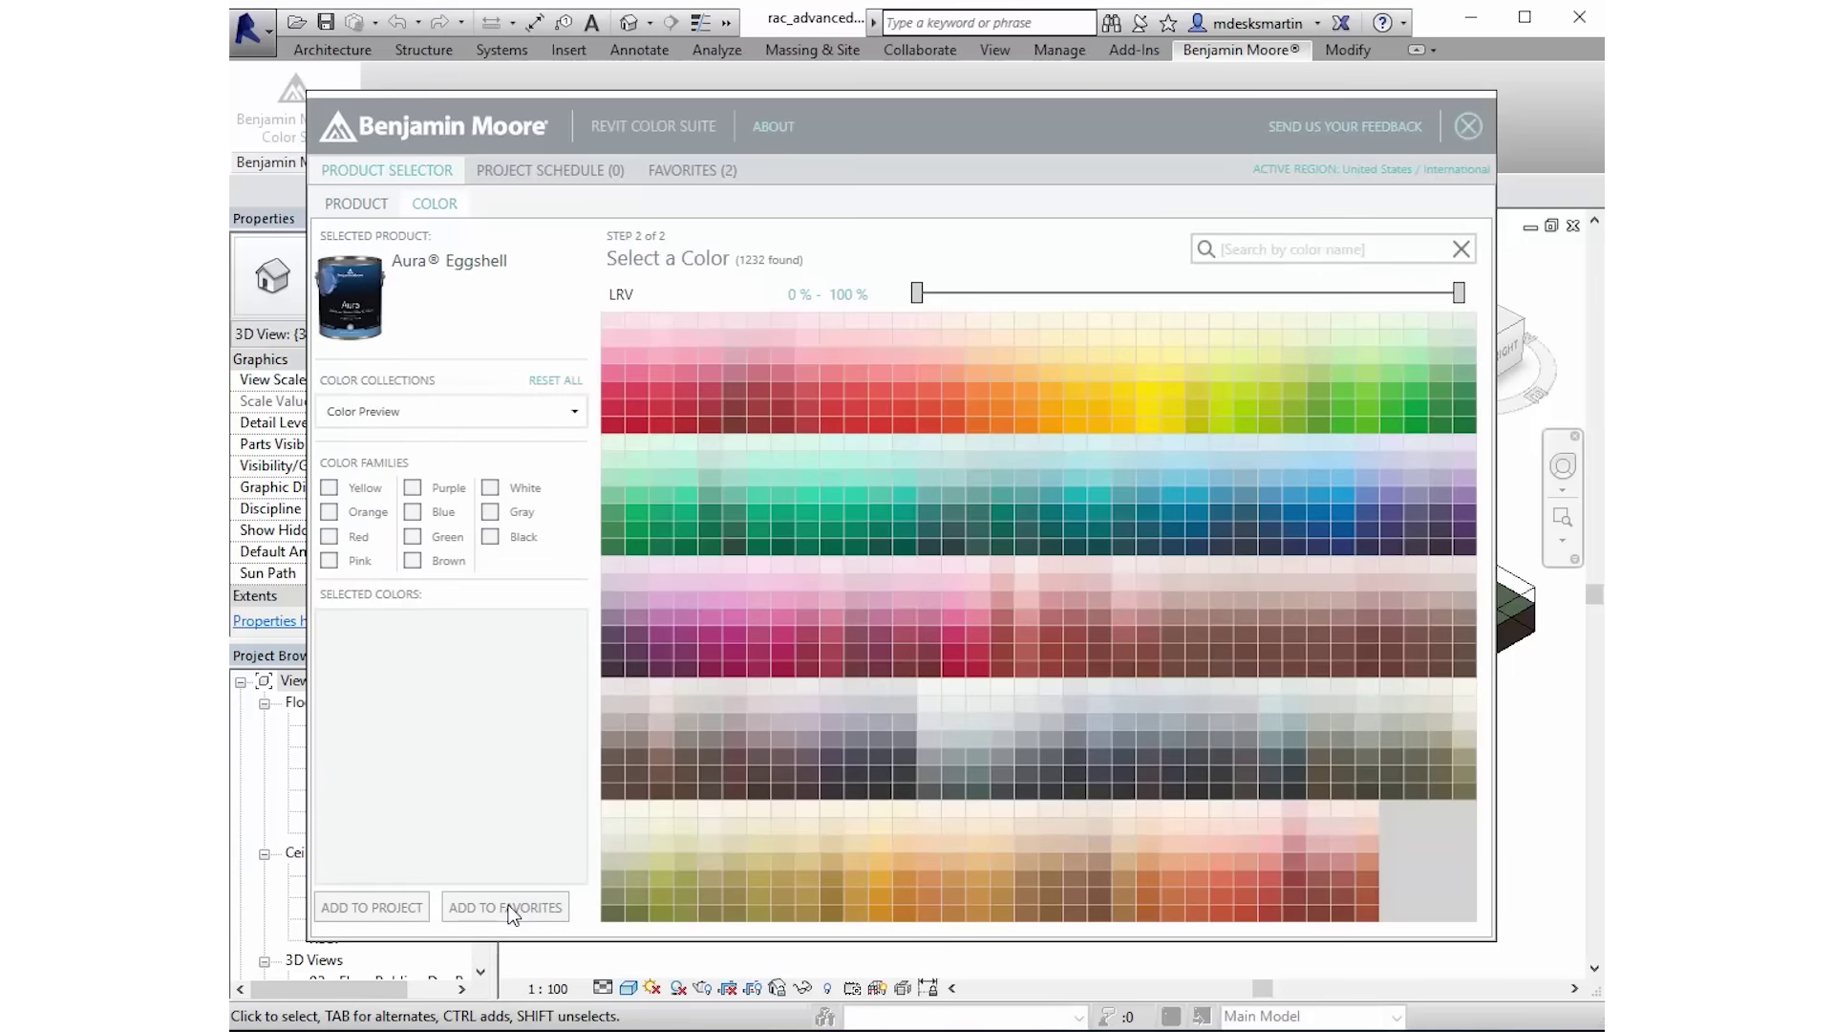
- Show the Color Stories Colors collection with the LRV range reset to 0–100%
{"action": "left_click", "coordinate": [575, 415]}
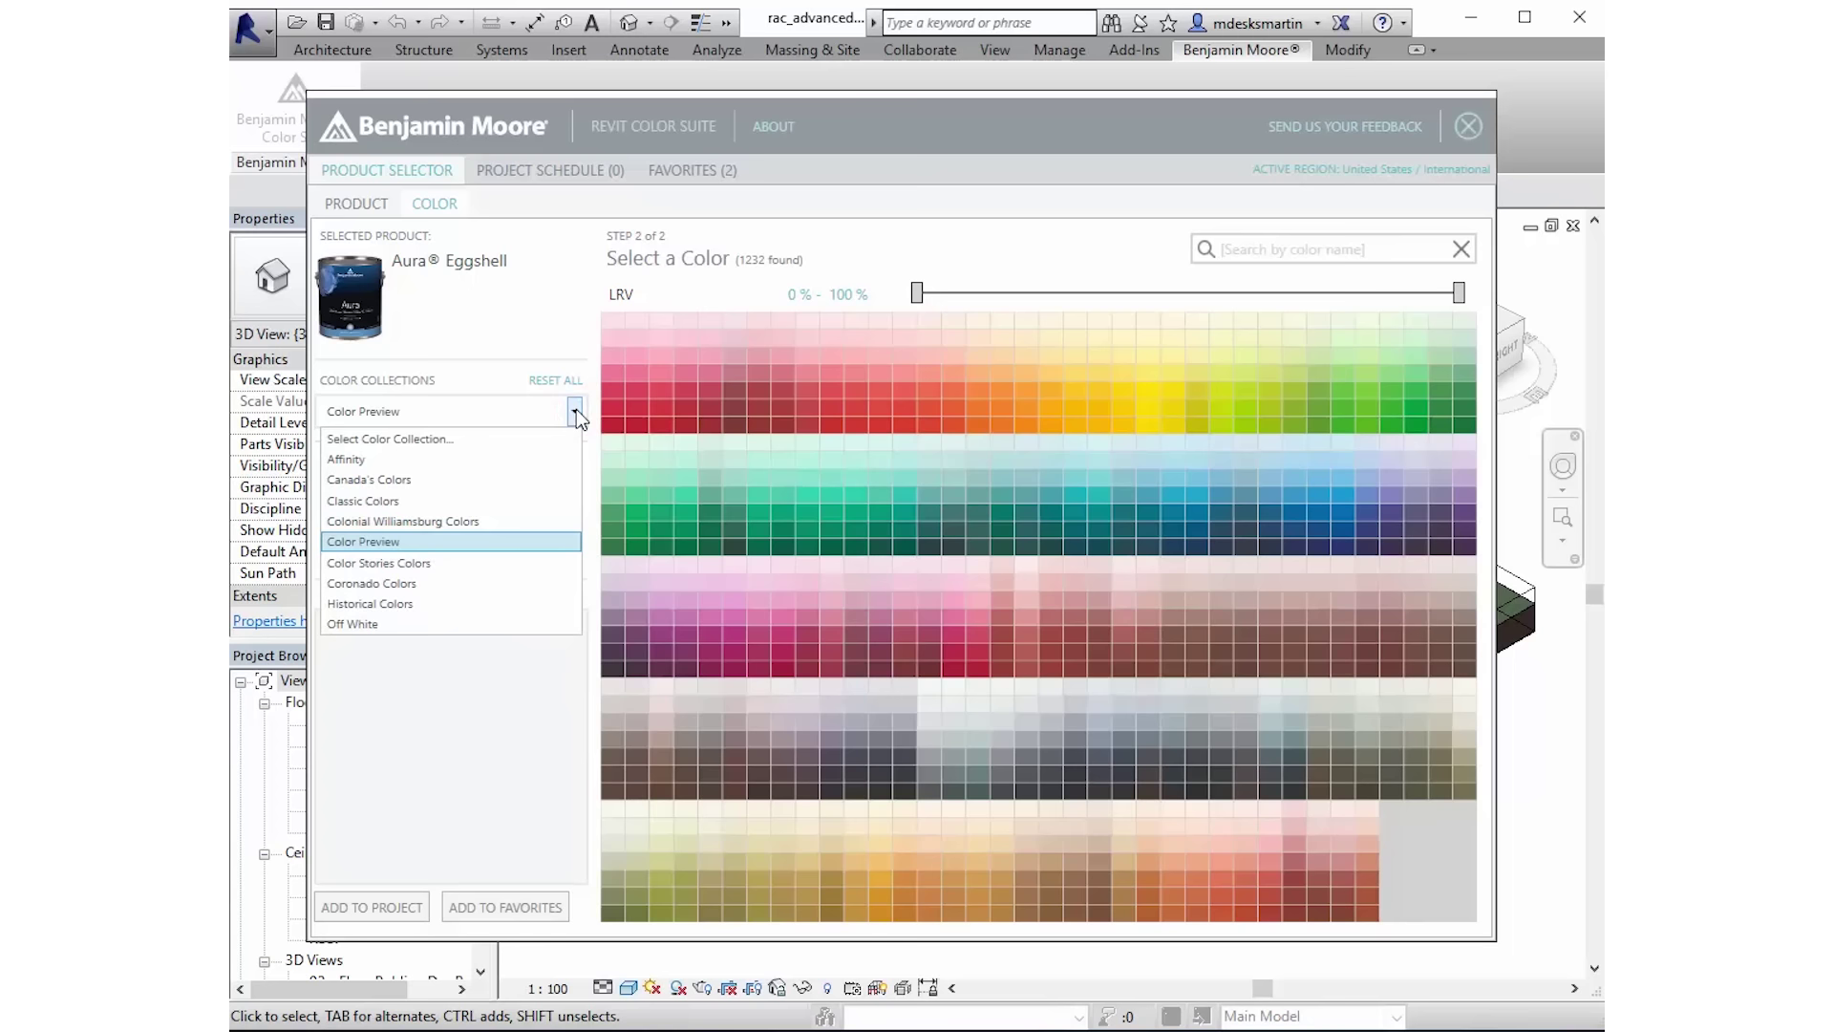
{"action": "left_click", "coordinate": [577, 414]}
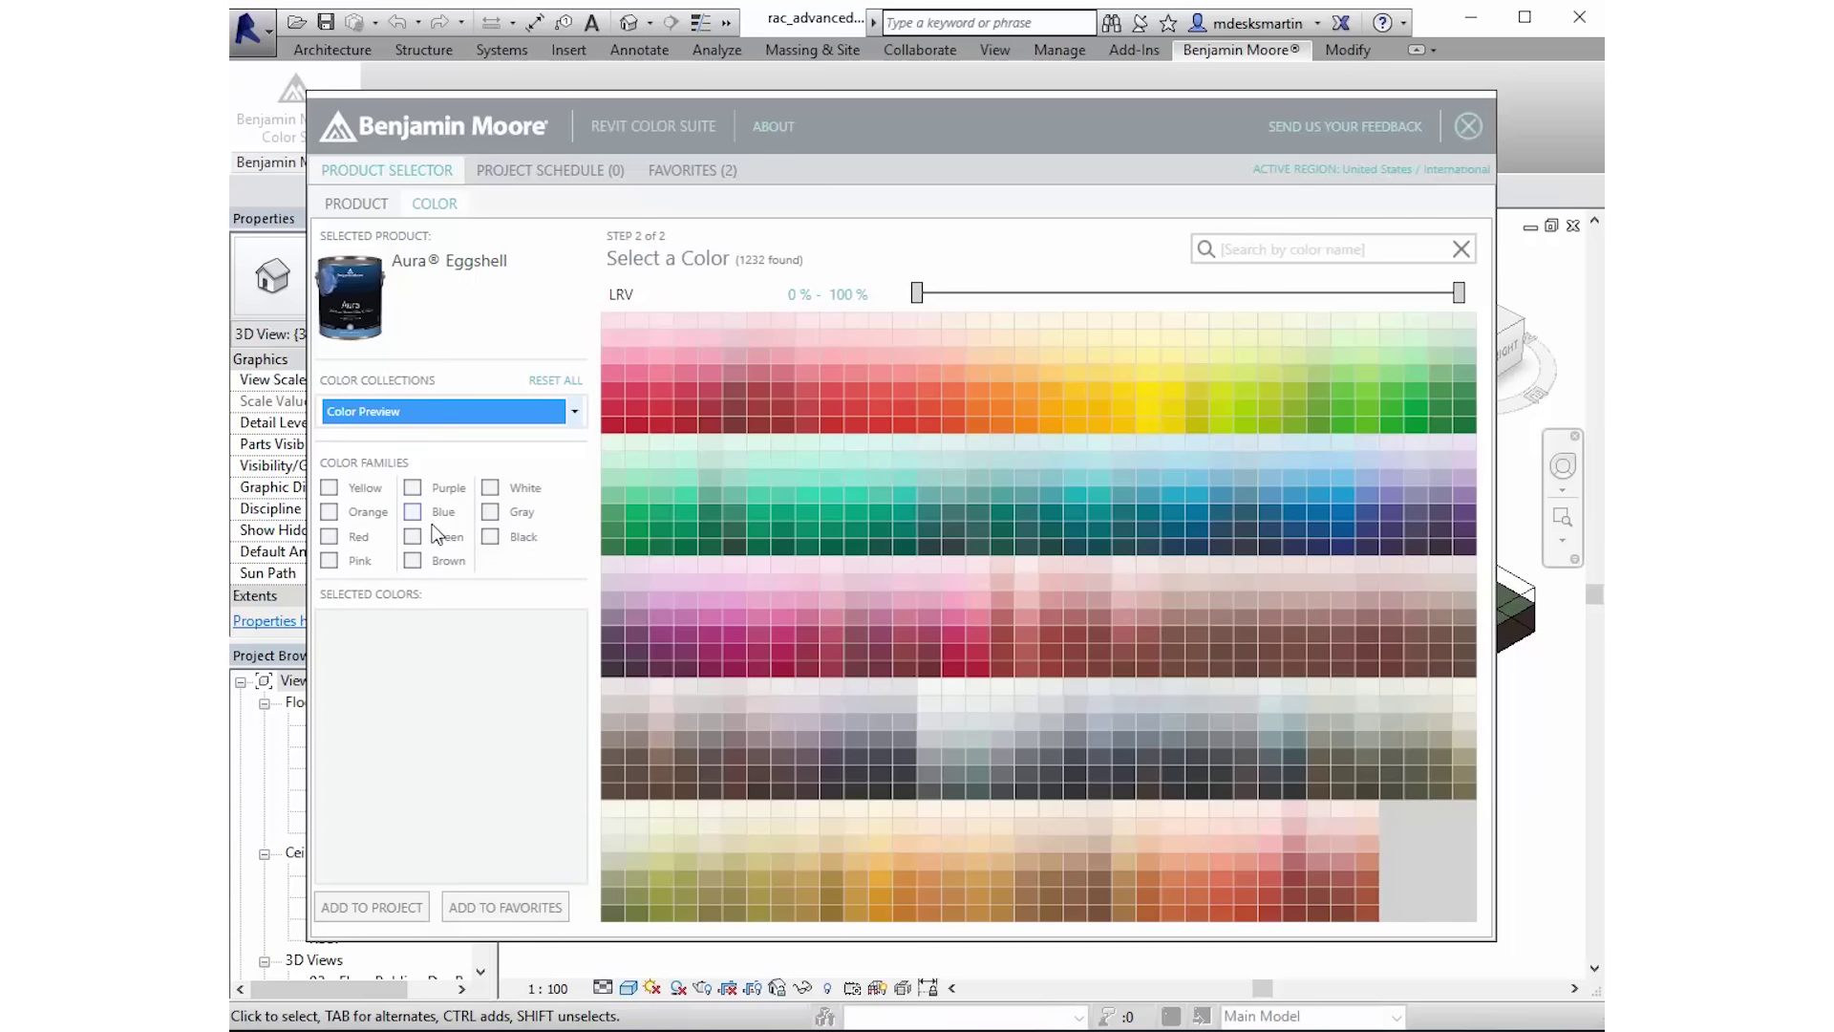
{"action": "left_click", "coordinate": [329, 537]}
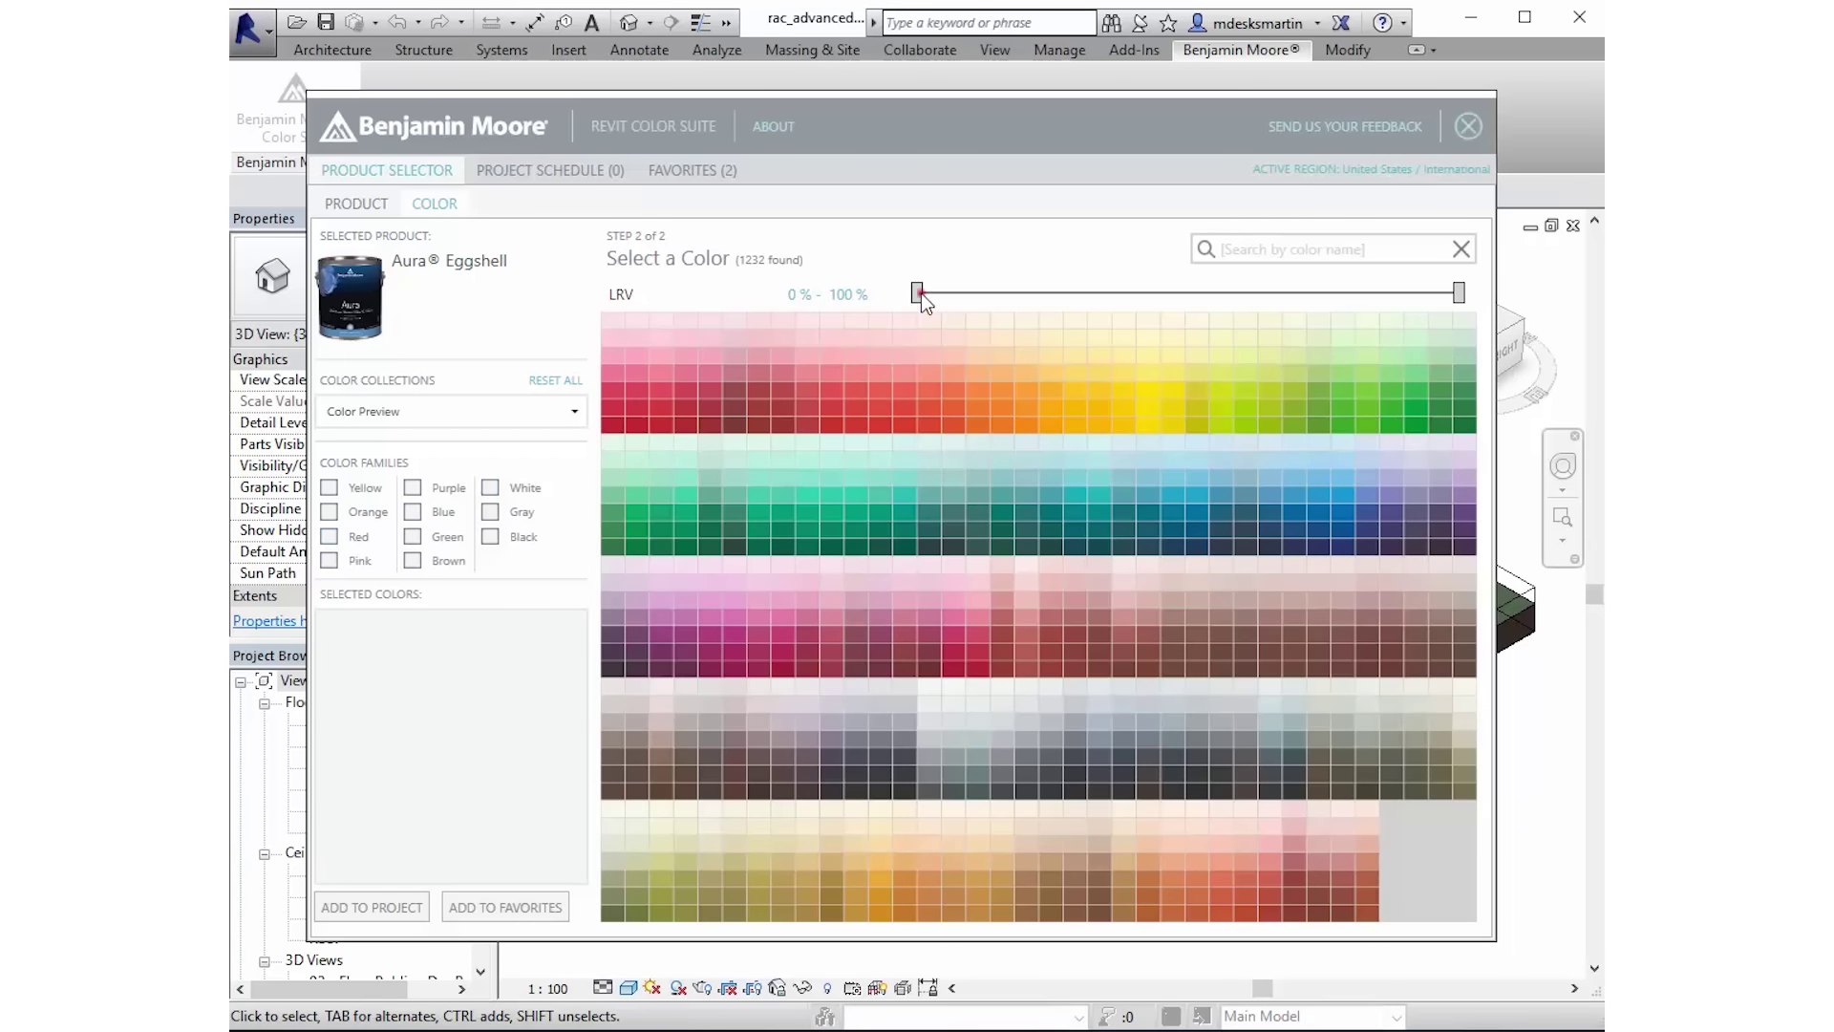
{"action": "left_click_drag", "start_coordinate": [922, 294], "coordinate": [1023, 294]}
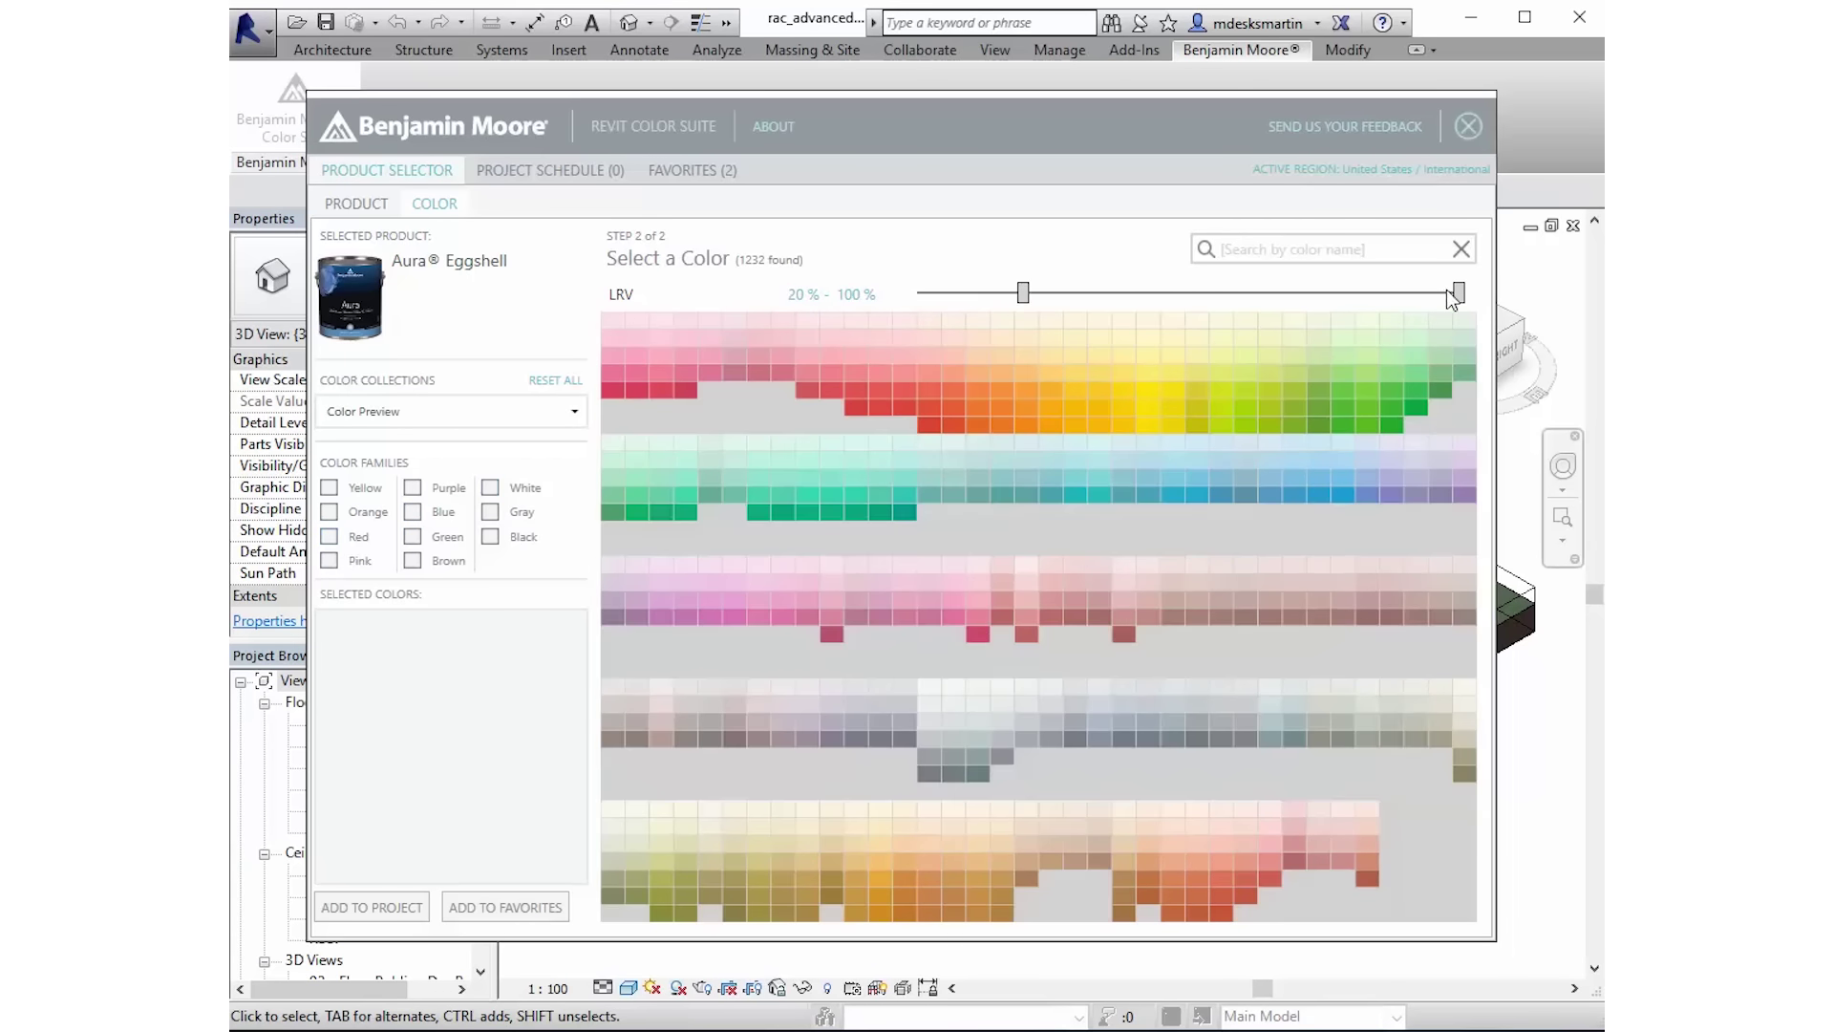
{"action": "mouse_move", "coordinate": [1453, 295]}
{"action": "left_mouse_down"}
{"action": "mouse_move", "coordinate": [1299, 294]}
{"action": "mouse_move", "coordinate": [1459, 295]}
{"action": "left_mouse_up"}
{"action": "left_click_drag", "start_coordinate": [1023, 294], "coordinate": [915, 294]}
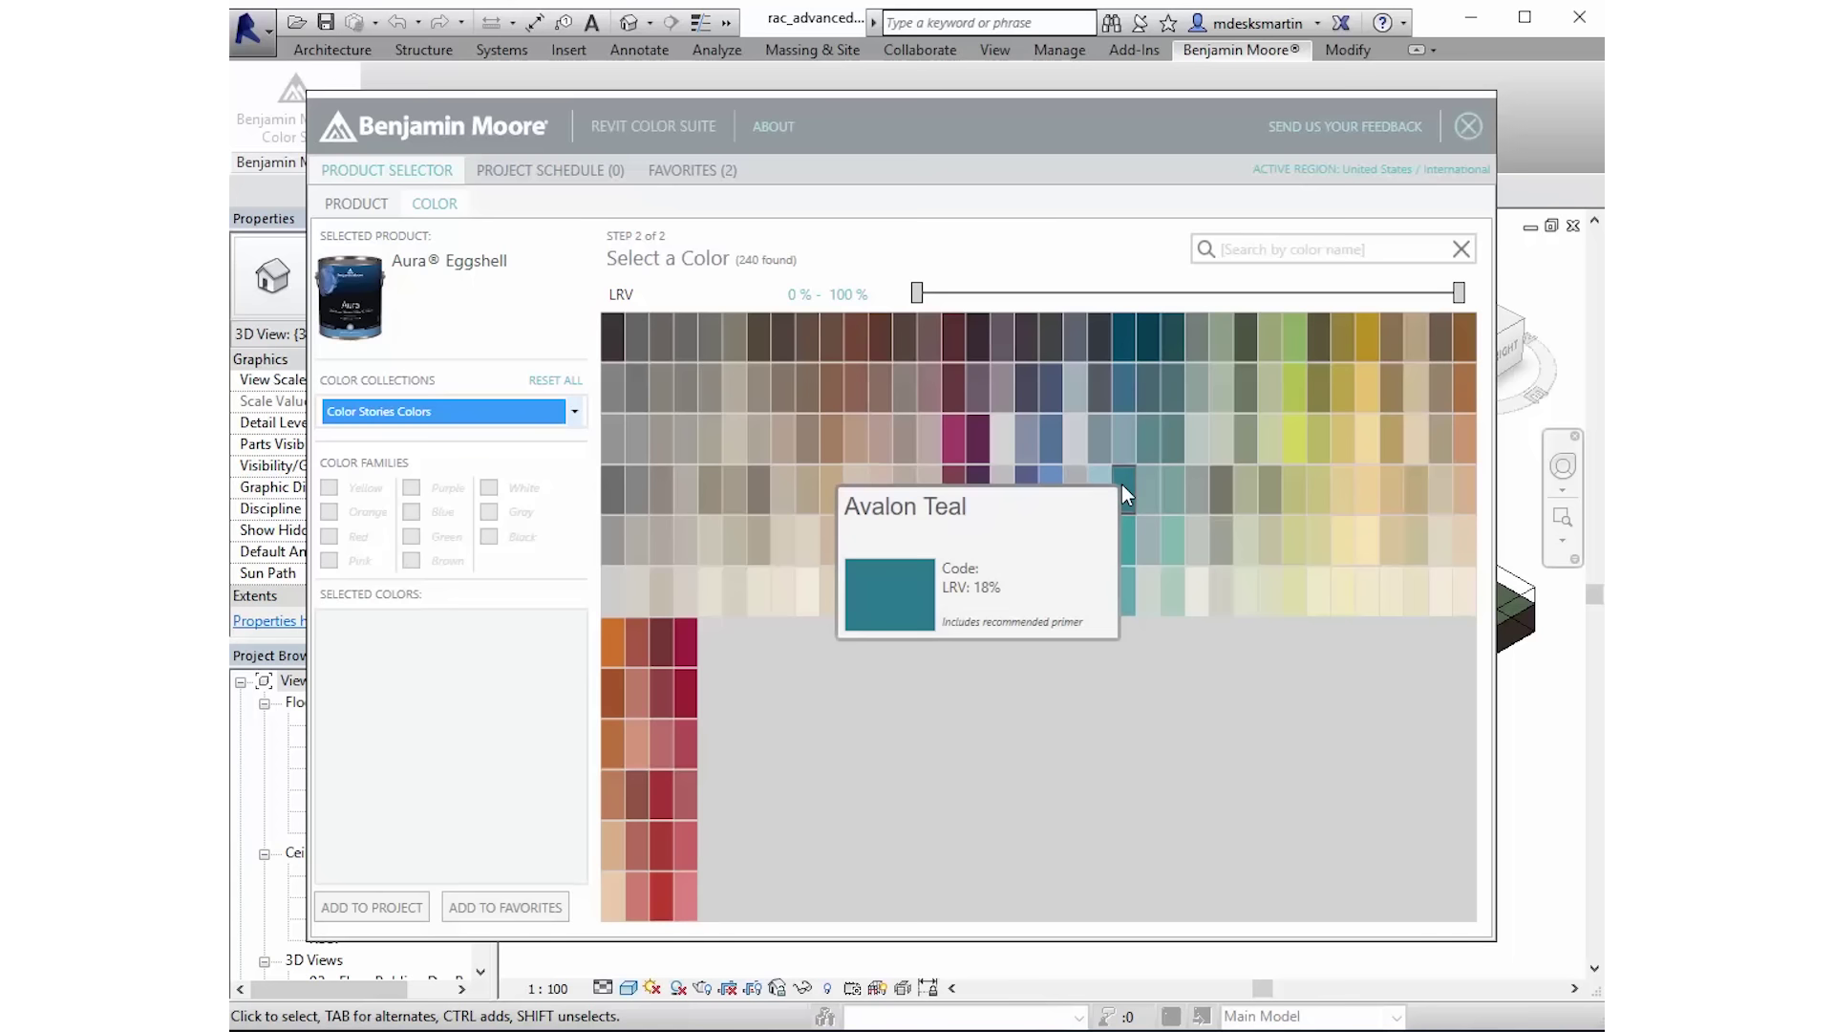
- Add Avalon Teal and Stormy Monday to Selected Colors, removing Graphite
{"action": "left_click", "coordinate": [1122, 482]}
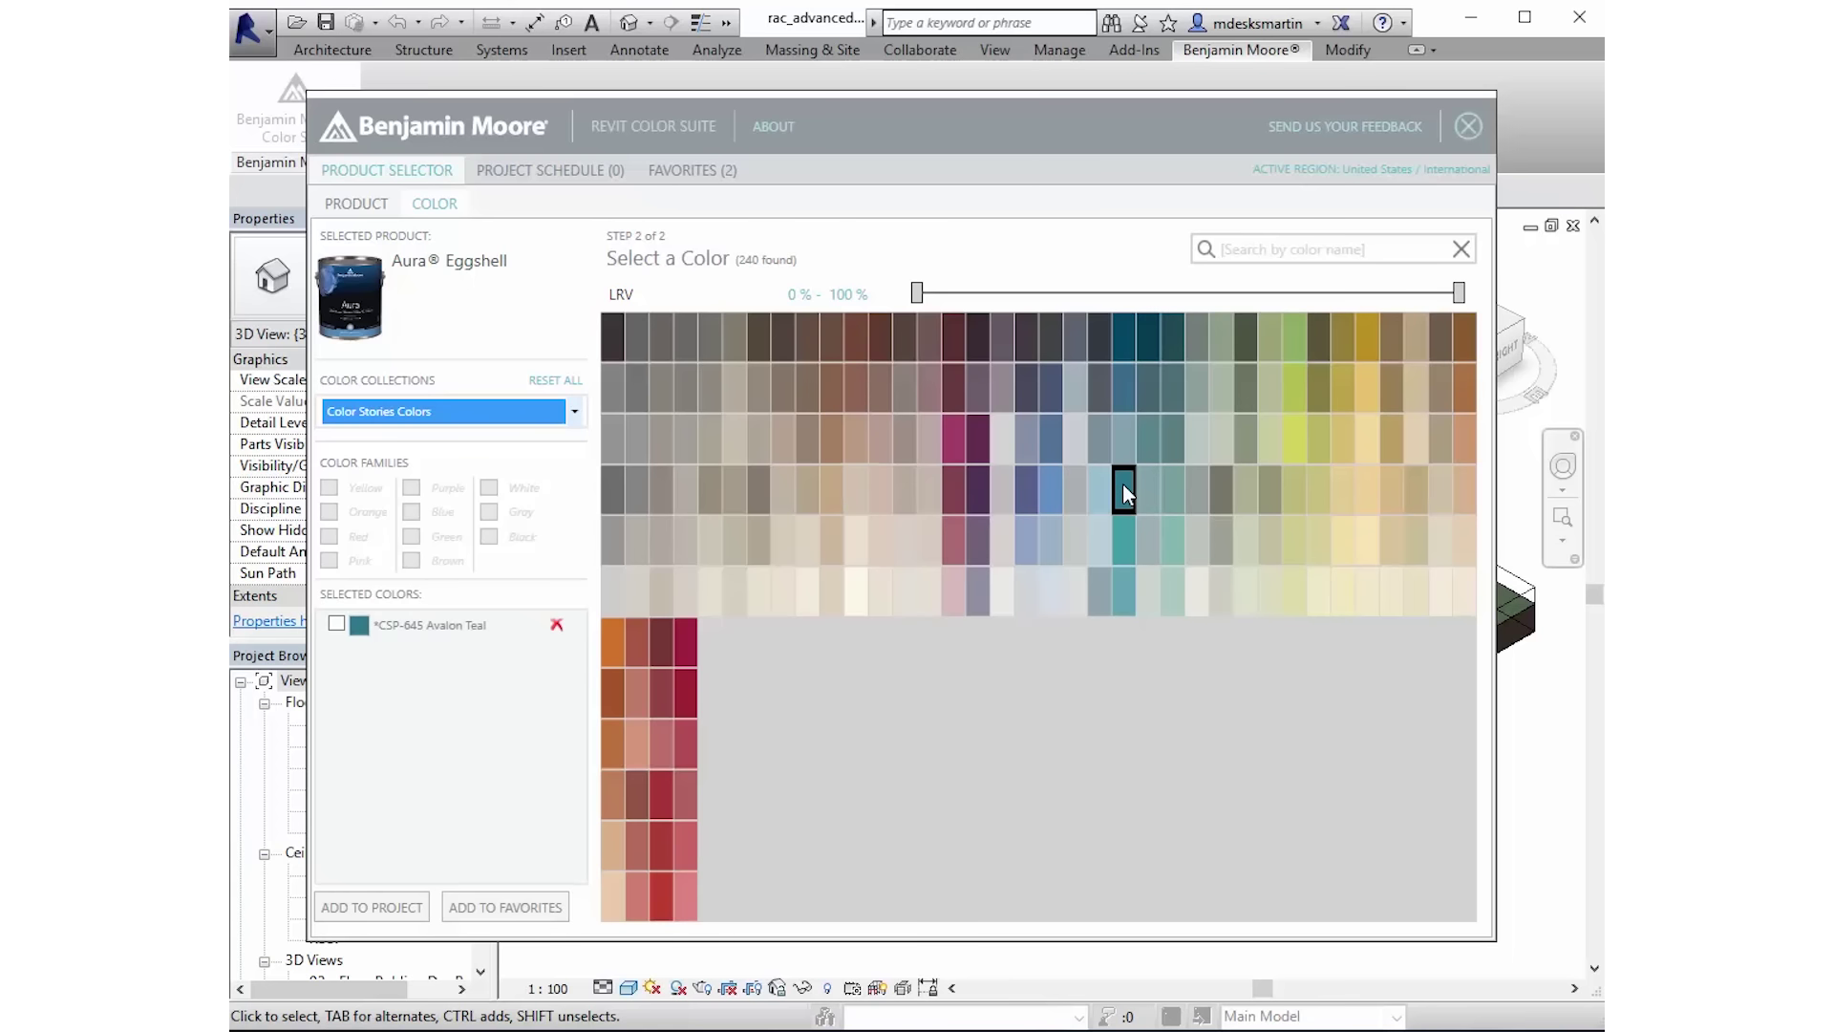
{"action": "left_click", "coordinate": [574, 413]}
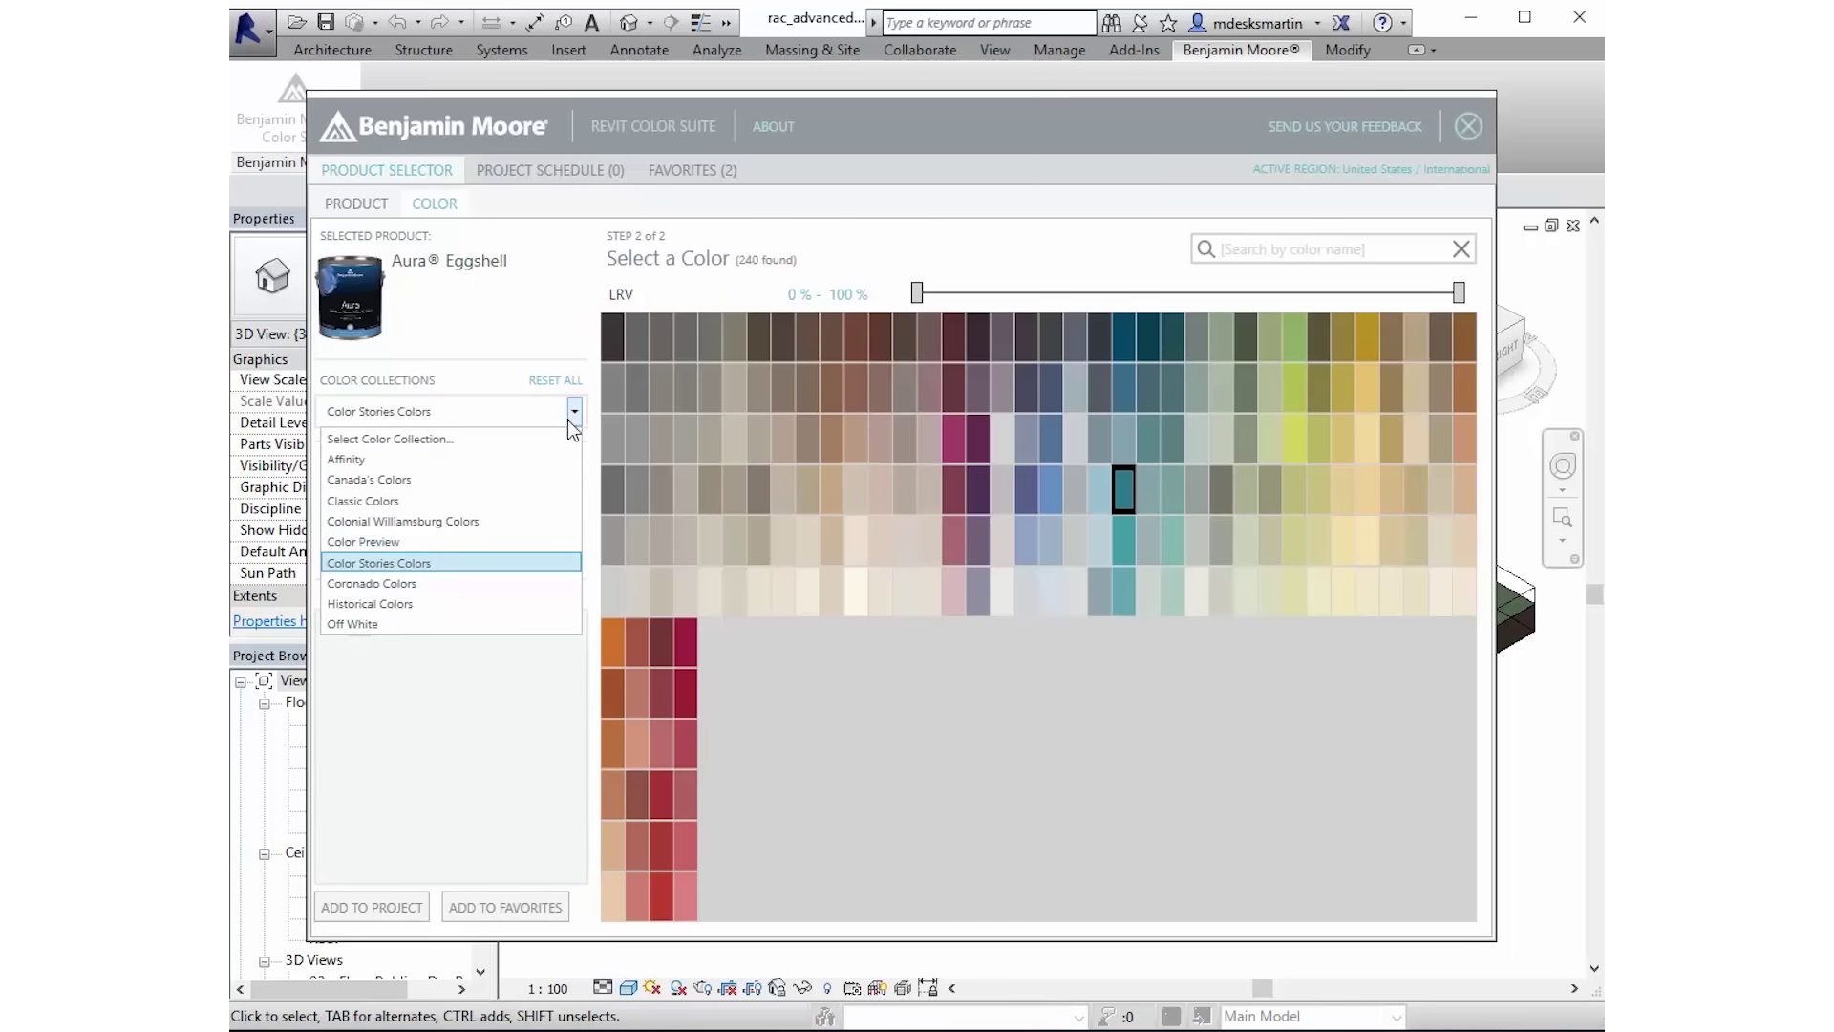
{"action": "left_click", "coordinate": [514, 502]}
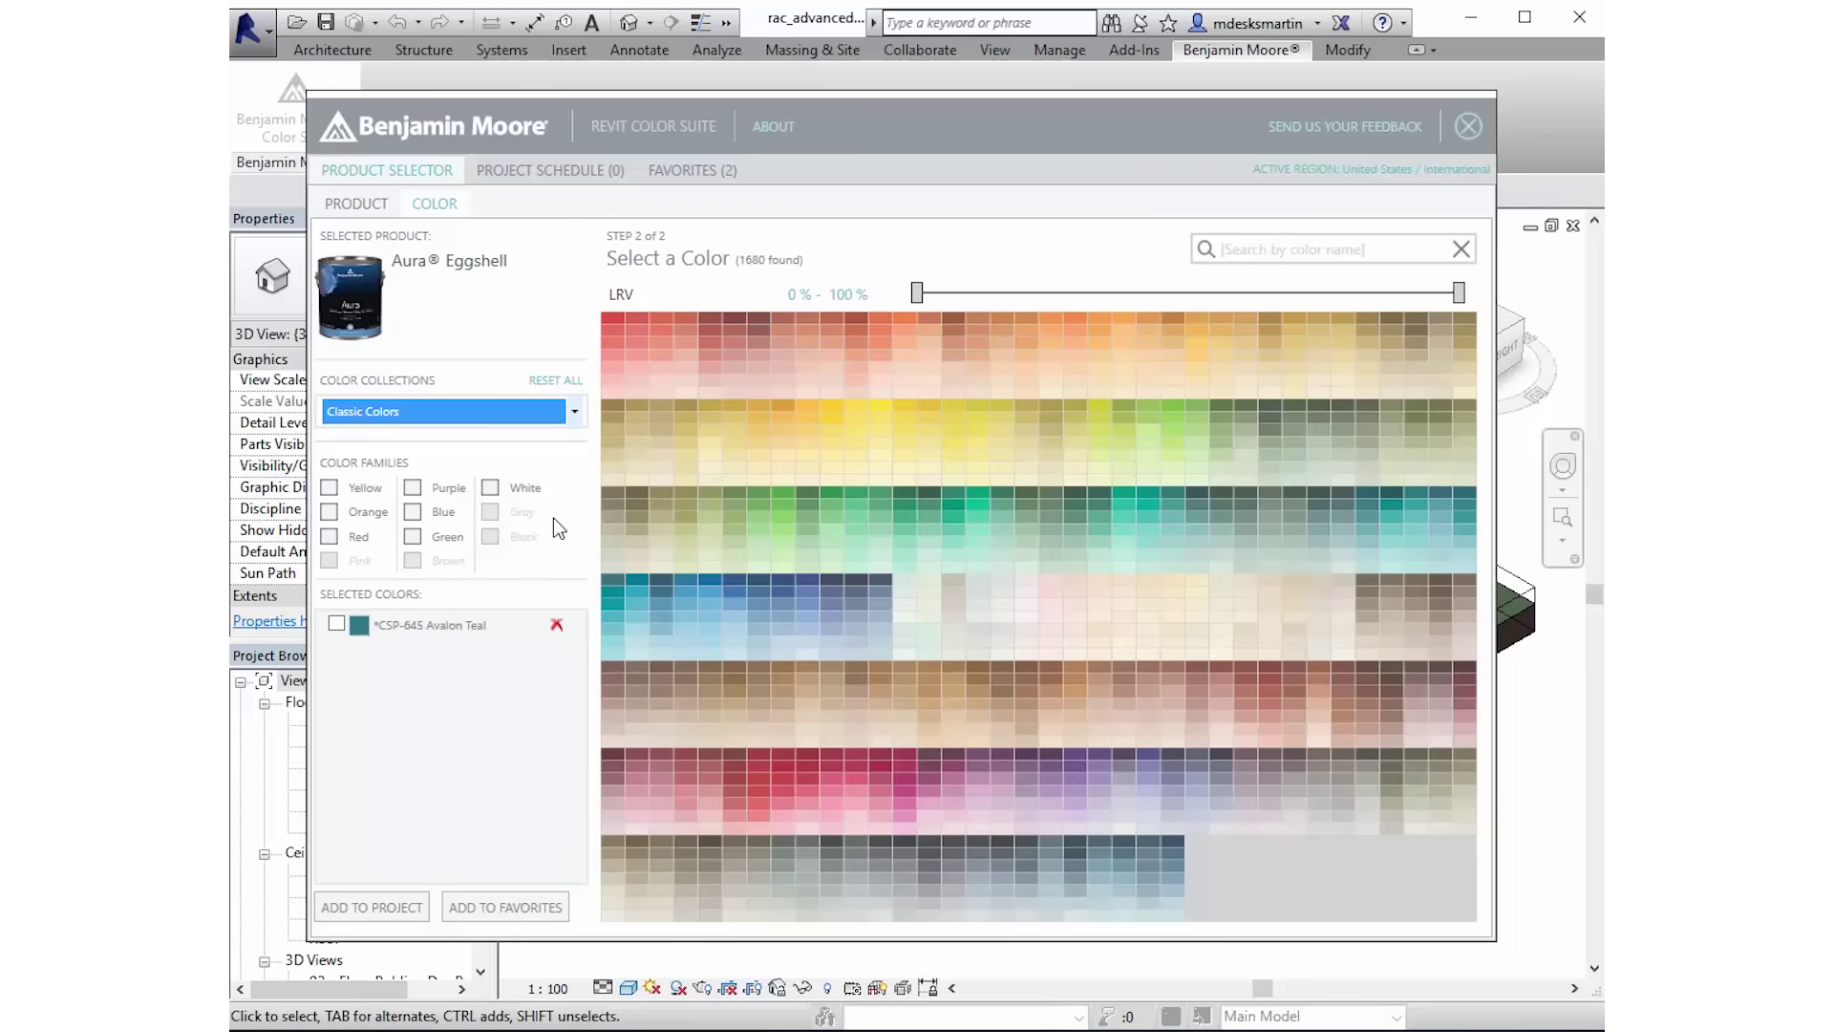
{"action": "mouse_move", "coordinate": [905, 840]}
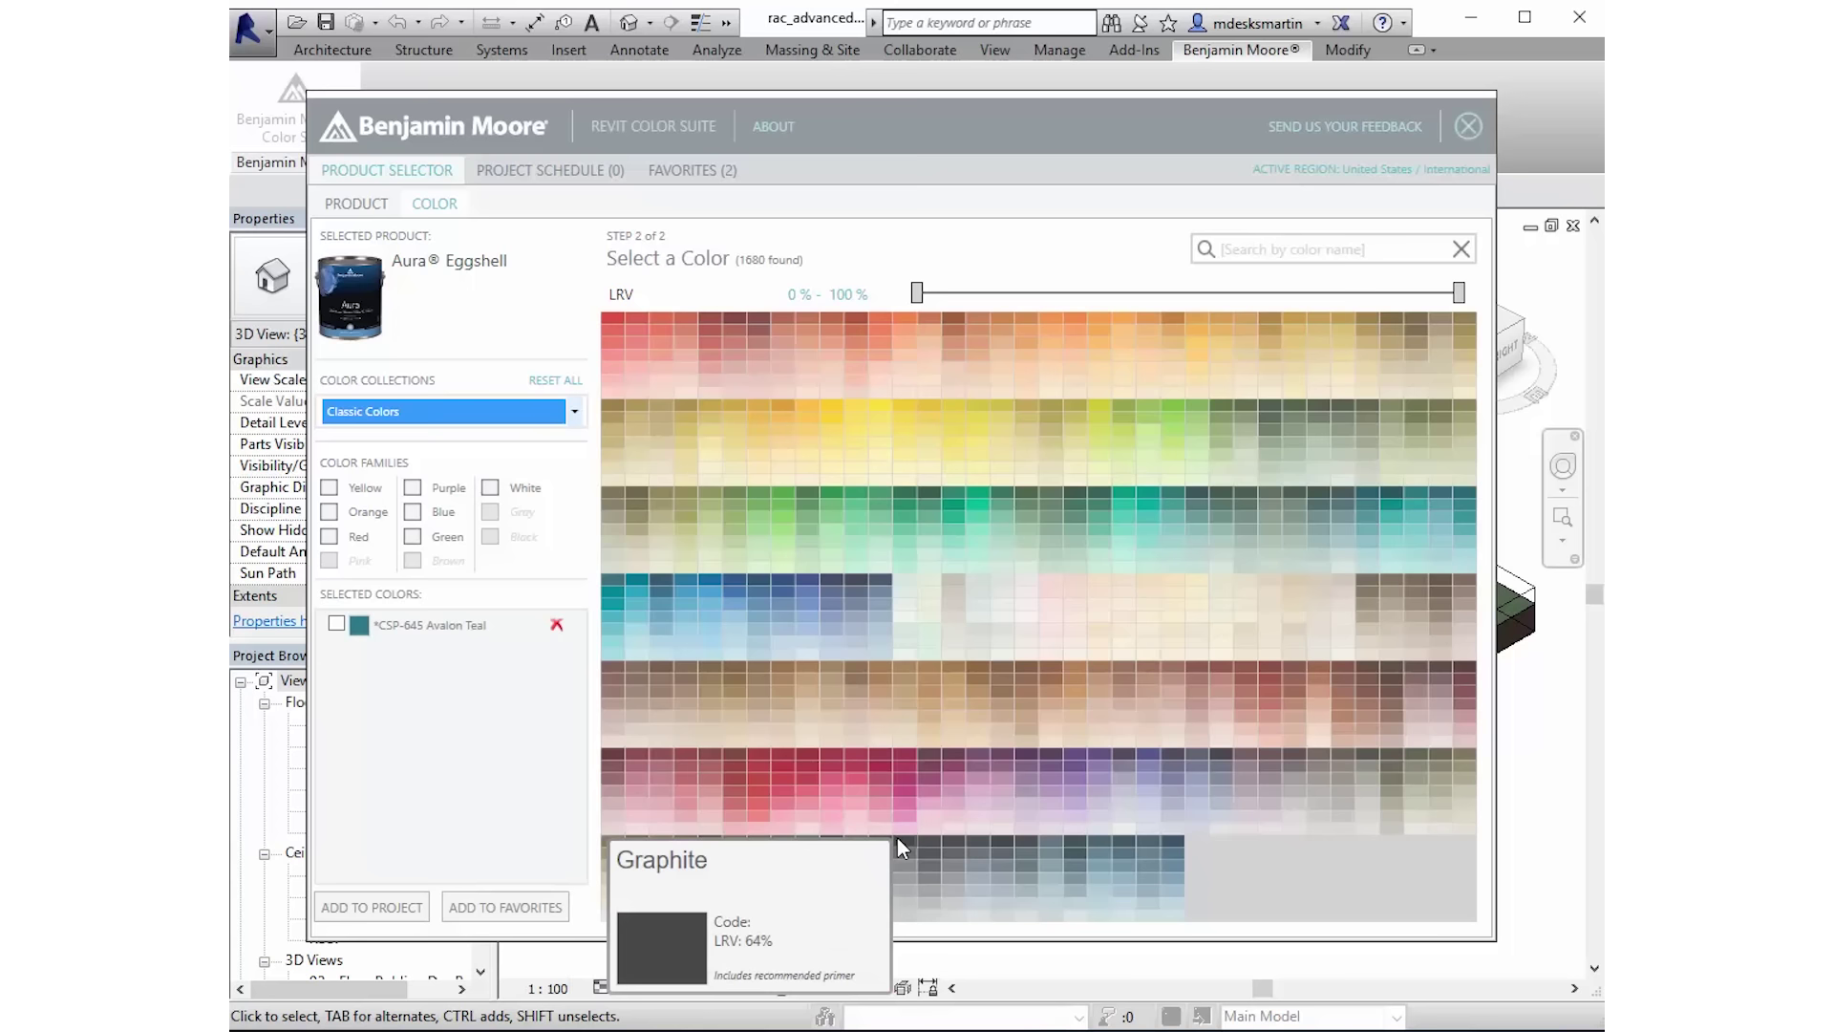
{"action": "left_click", "coordinate": [898, 837]}
{"action": "left_click", "coordinate": [575, 411]}
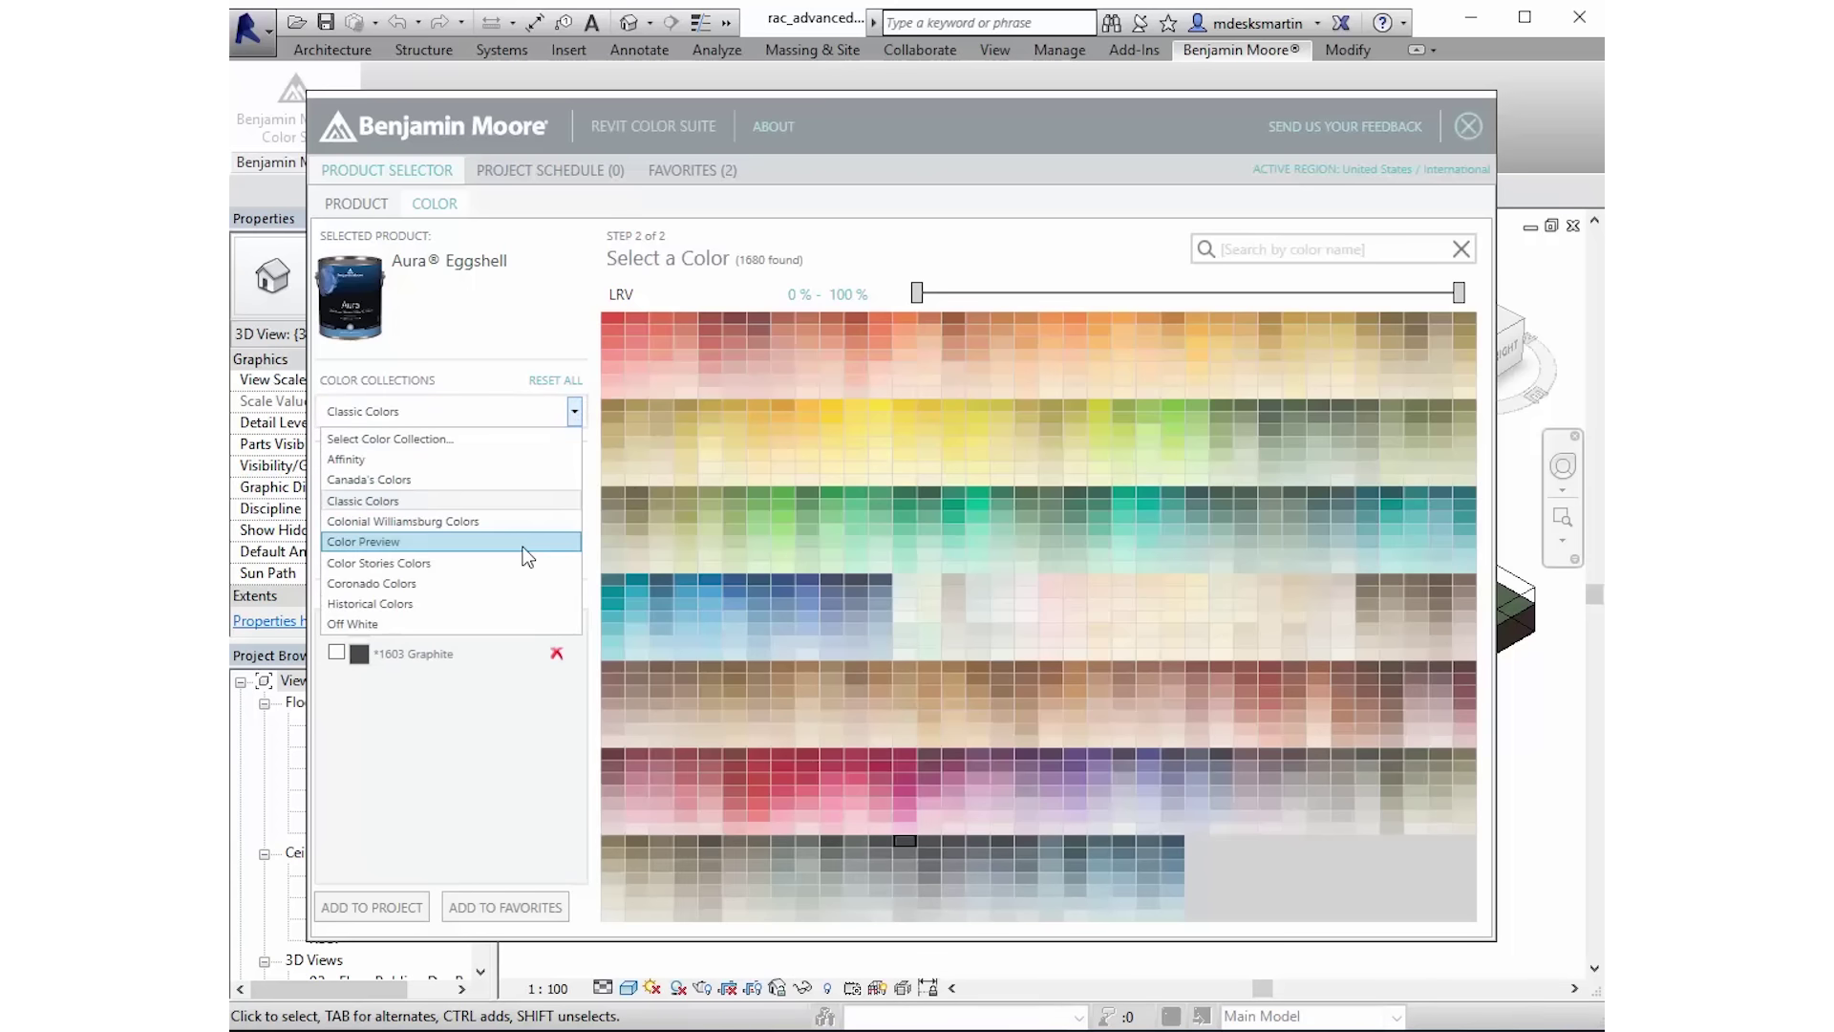
{"action": "left_click", "coordinate": [524, 545]}
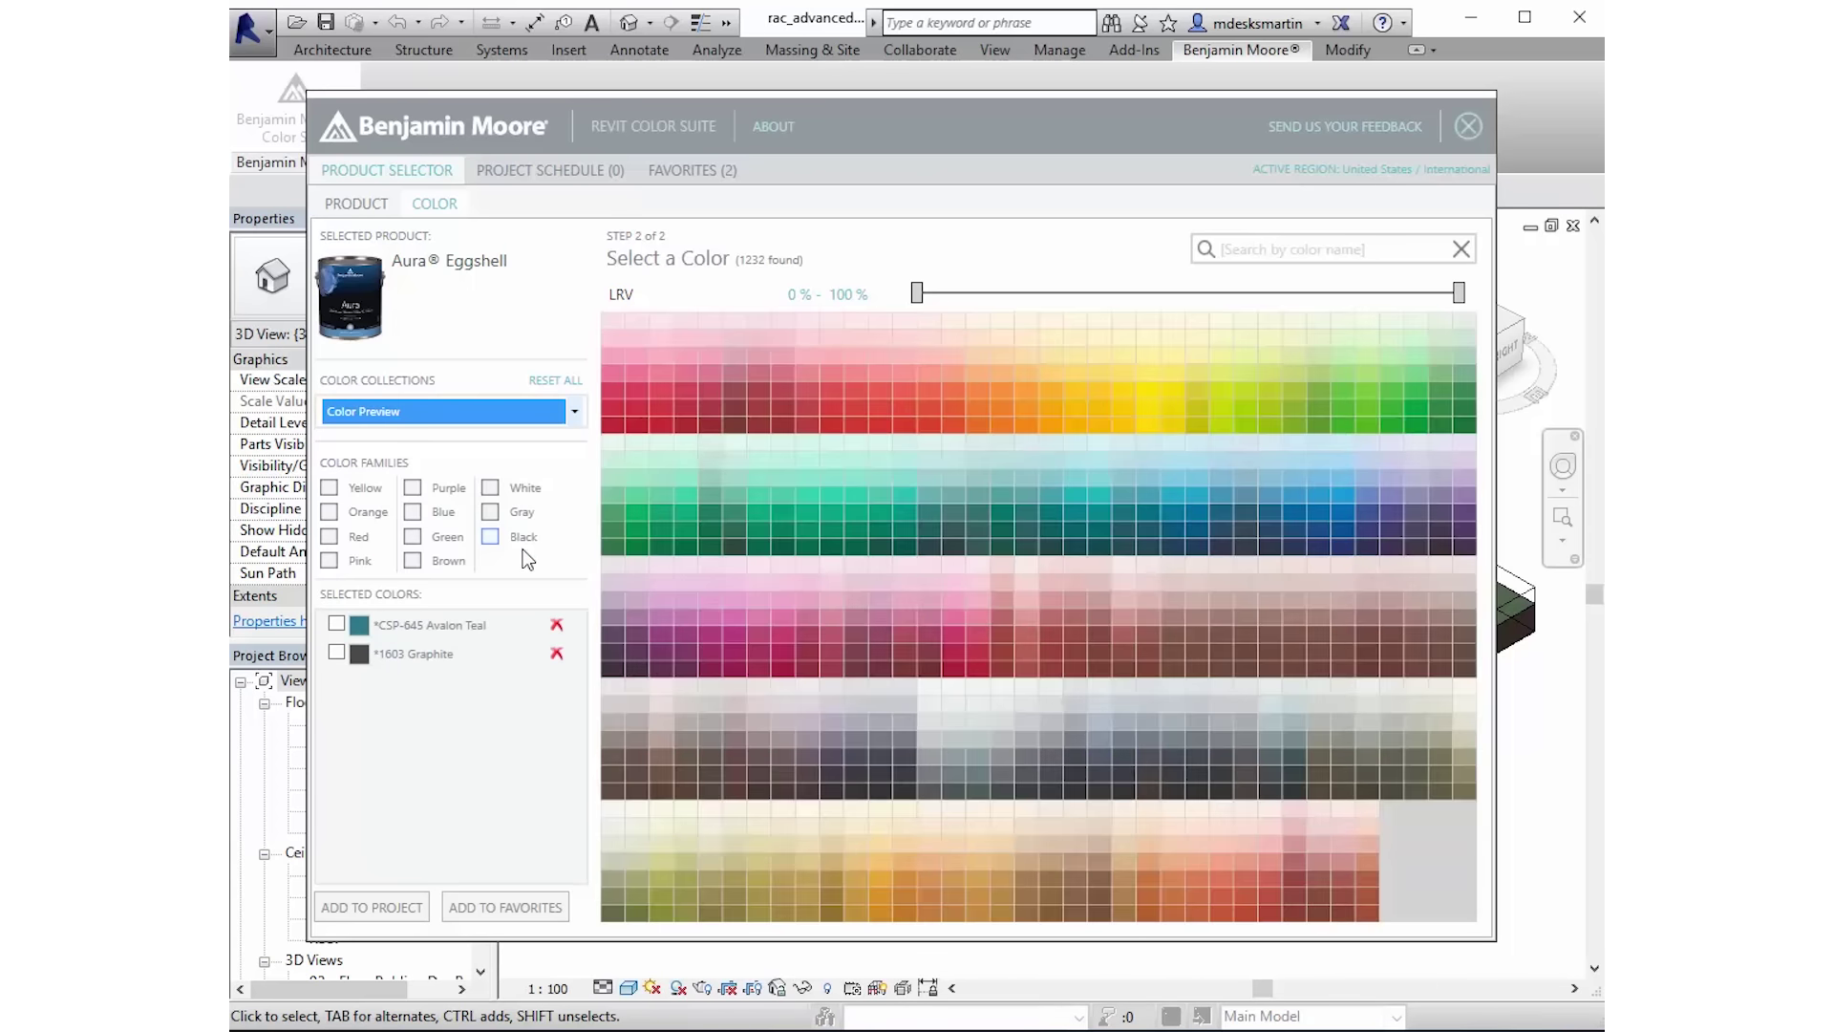
{"action": "left_click", "coordinate": [720, 724]}
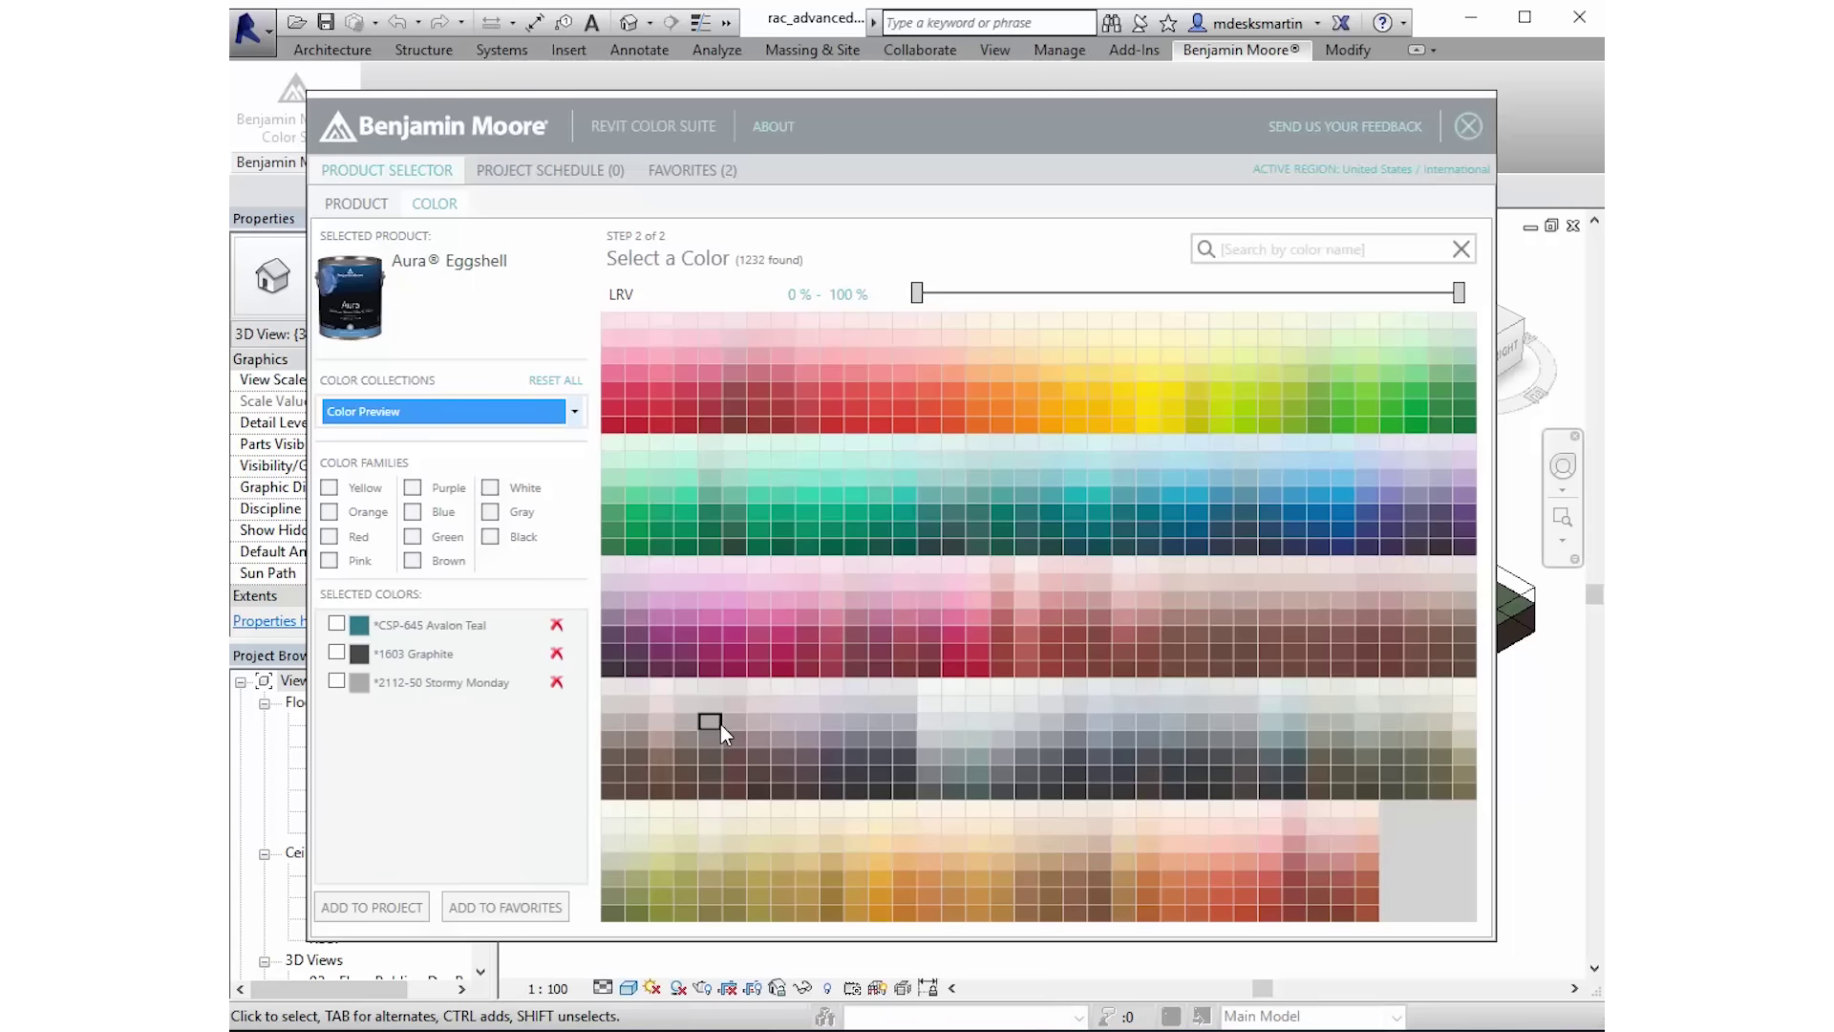
{"action": "left_click", "coordinate": [558, 654]}
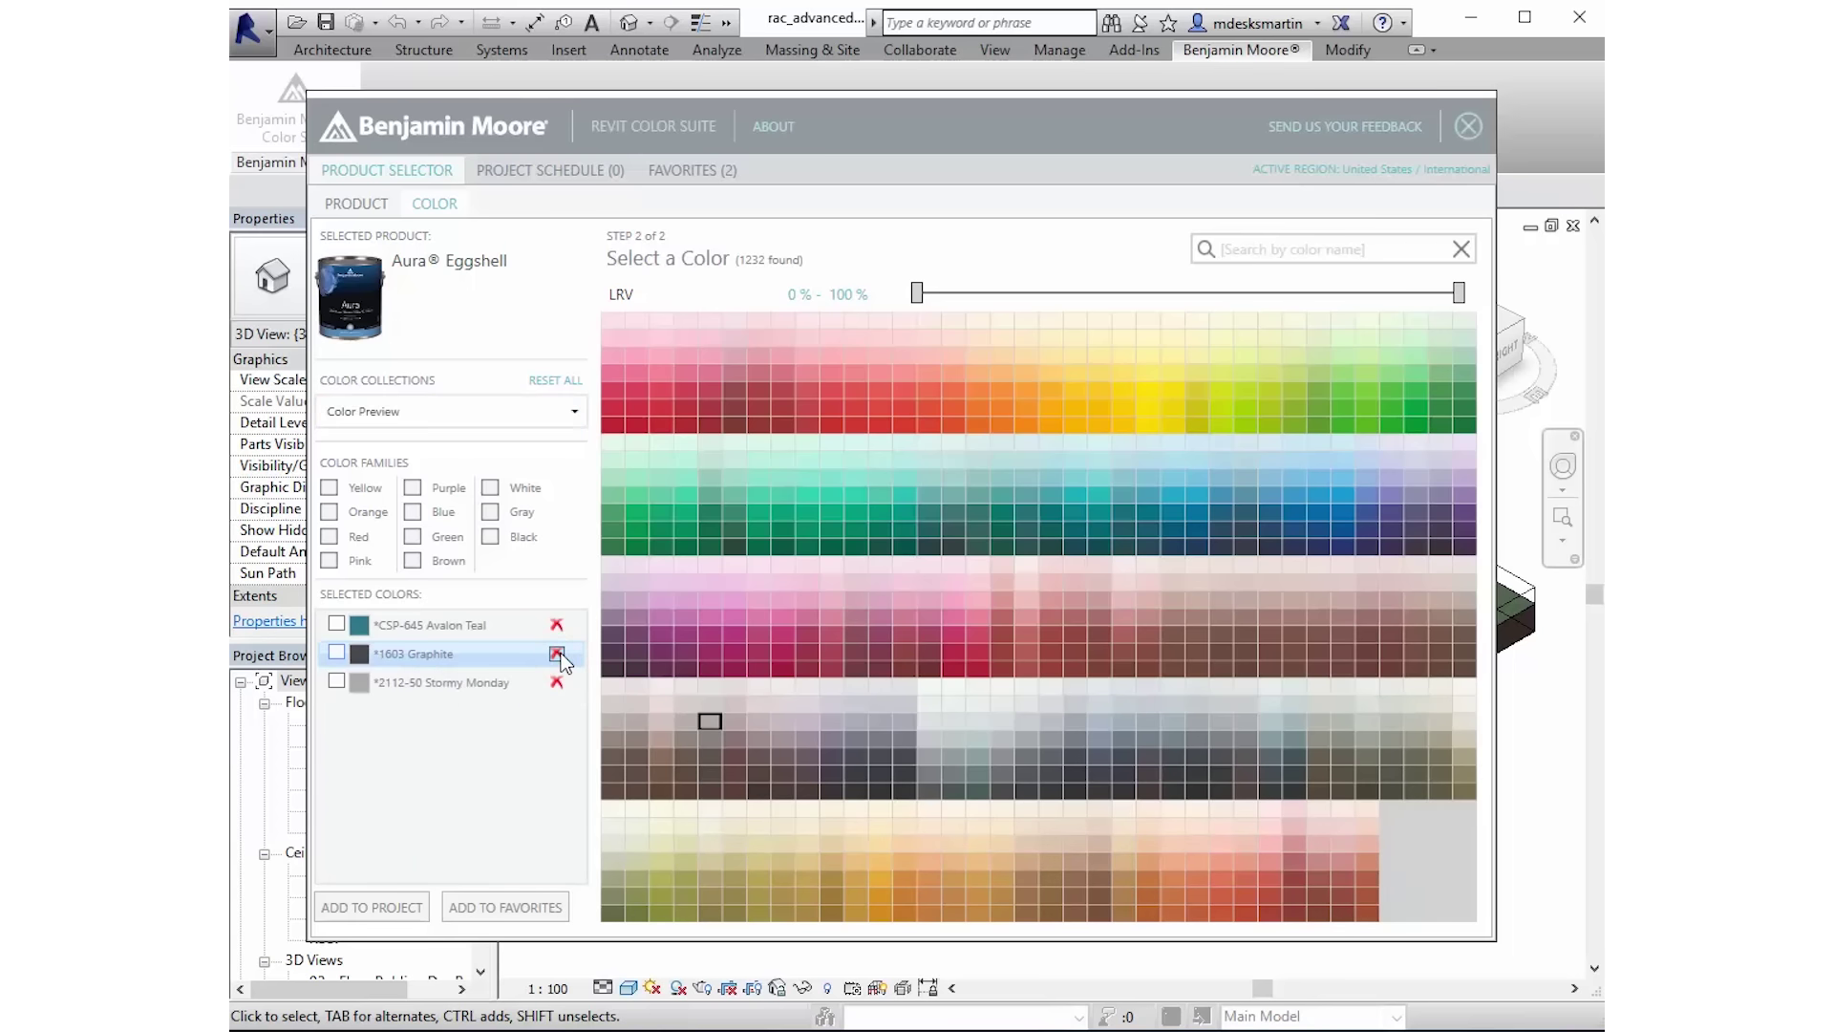
- Add Chantilly Lace from Off White, then tick Avalon Teal, Stormy Monday and Chantilly Lace
{"action": "left_click", "coordinate": [575, 411]}
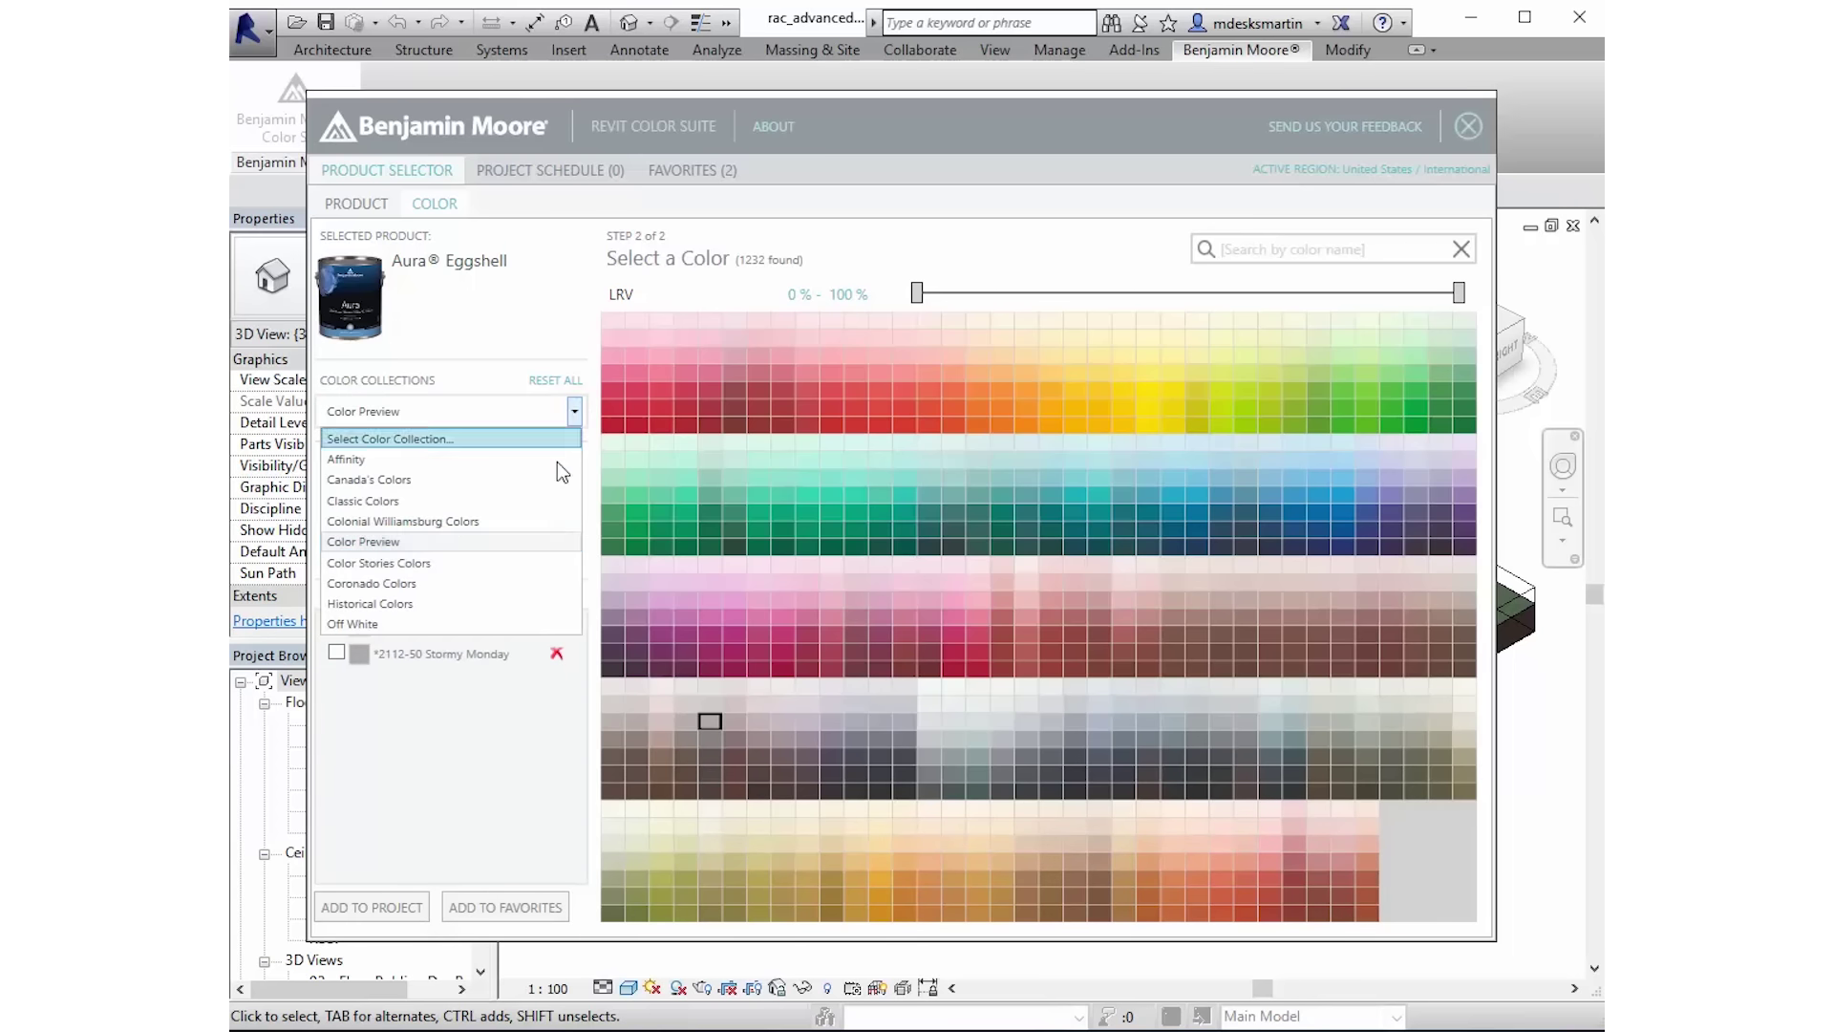
{"action": "left_click", "coordinate": [506, 624]}
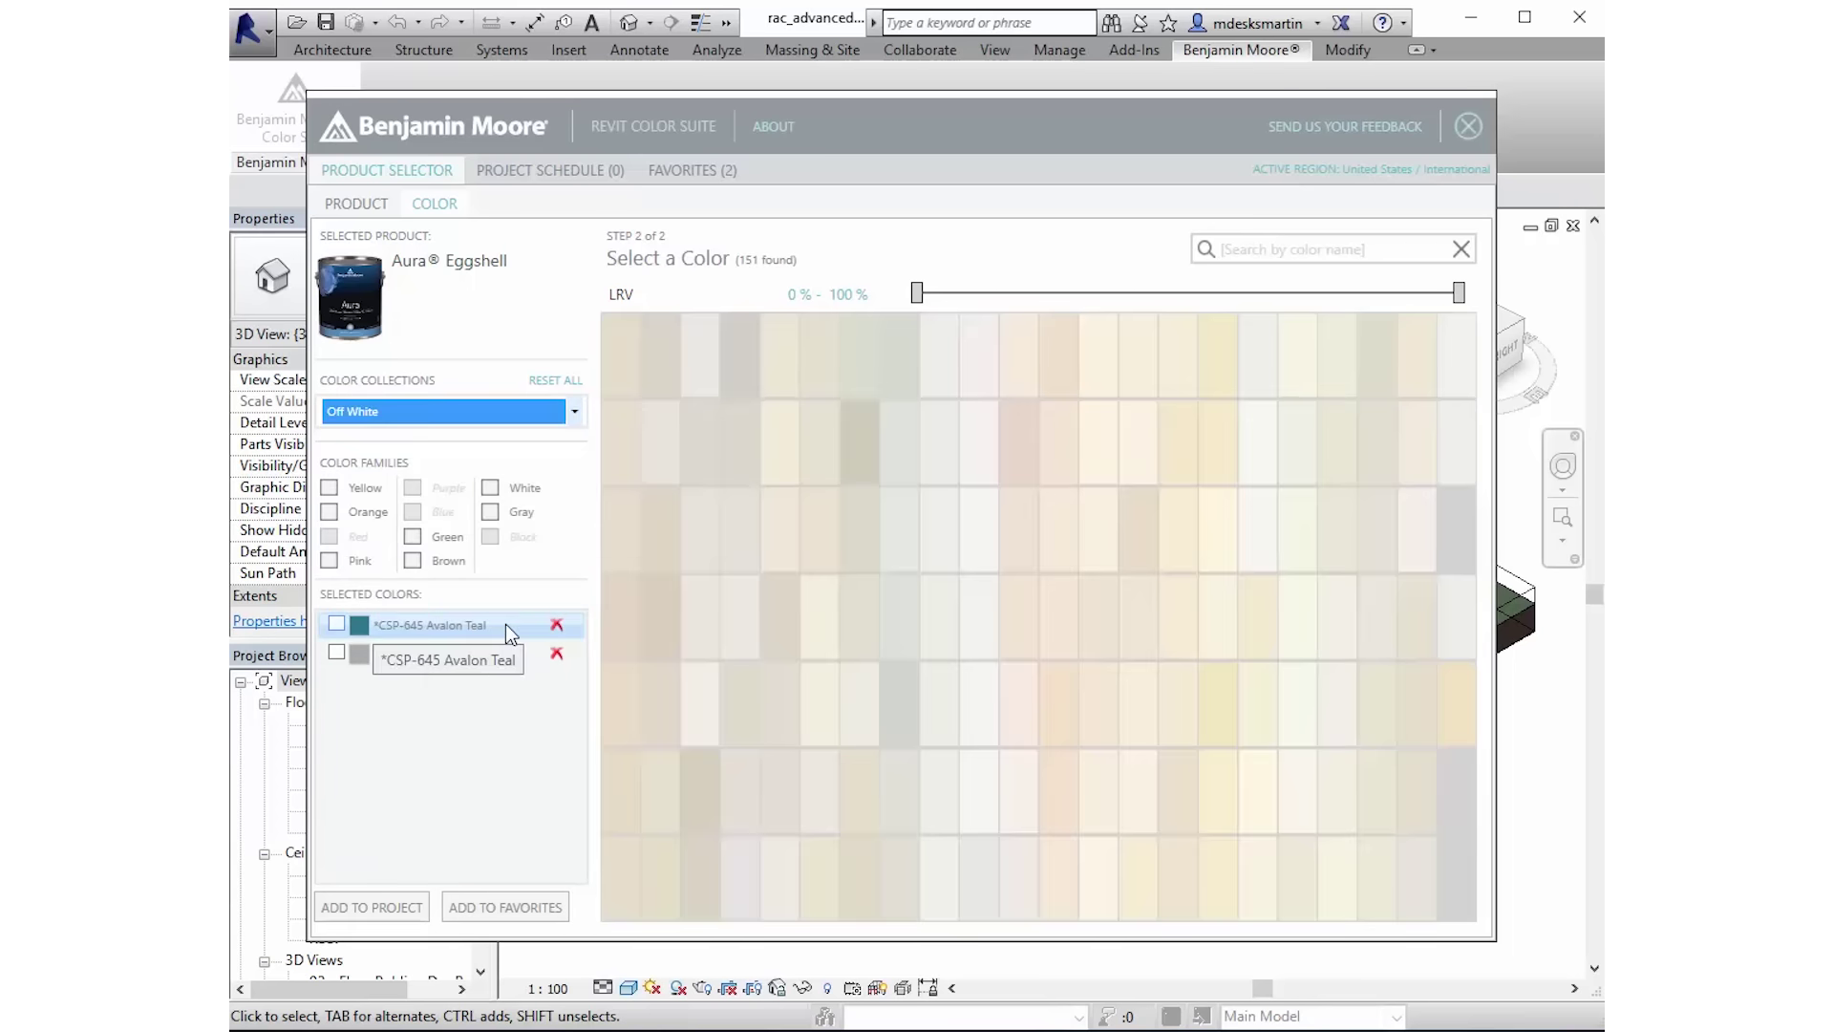
{"action": "left_click", "coordinate": [987, 778]}
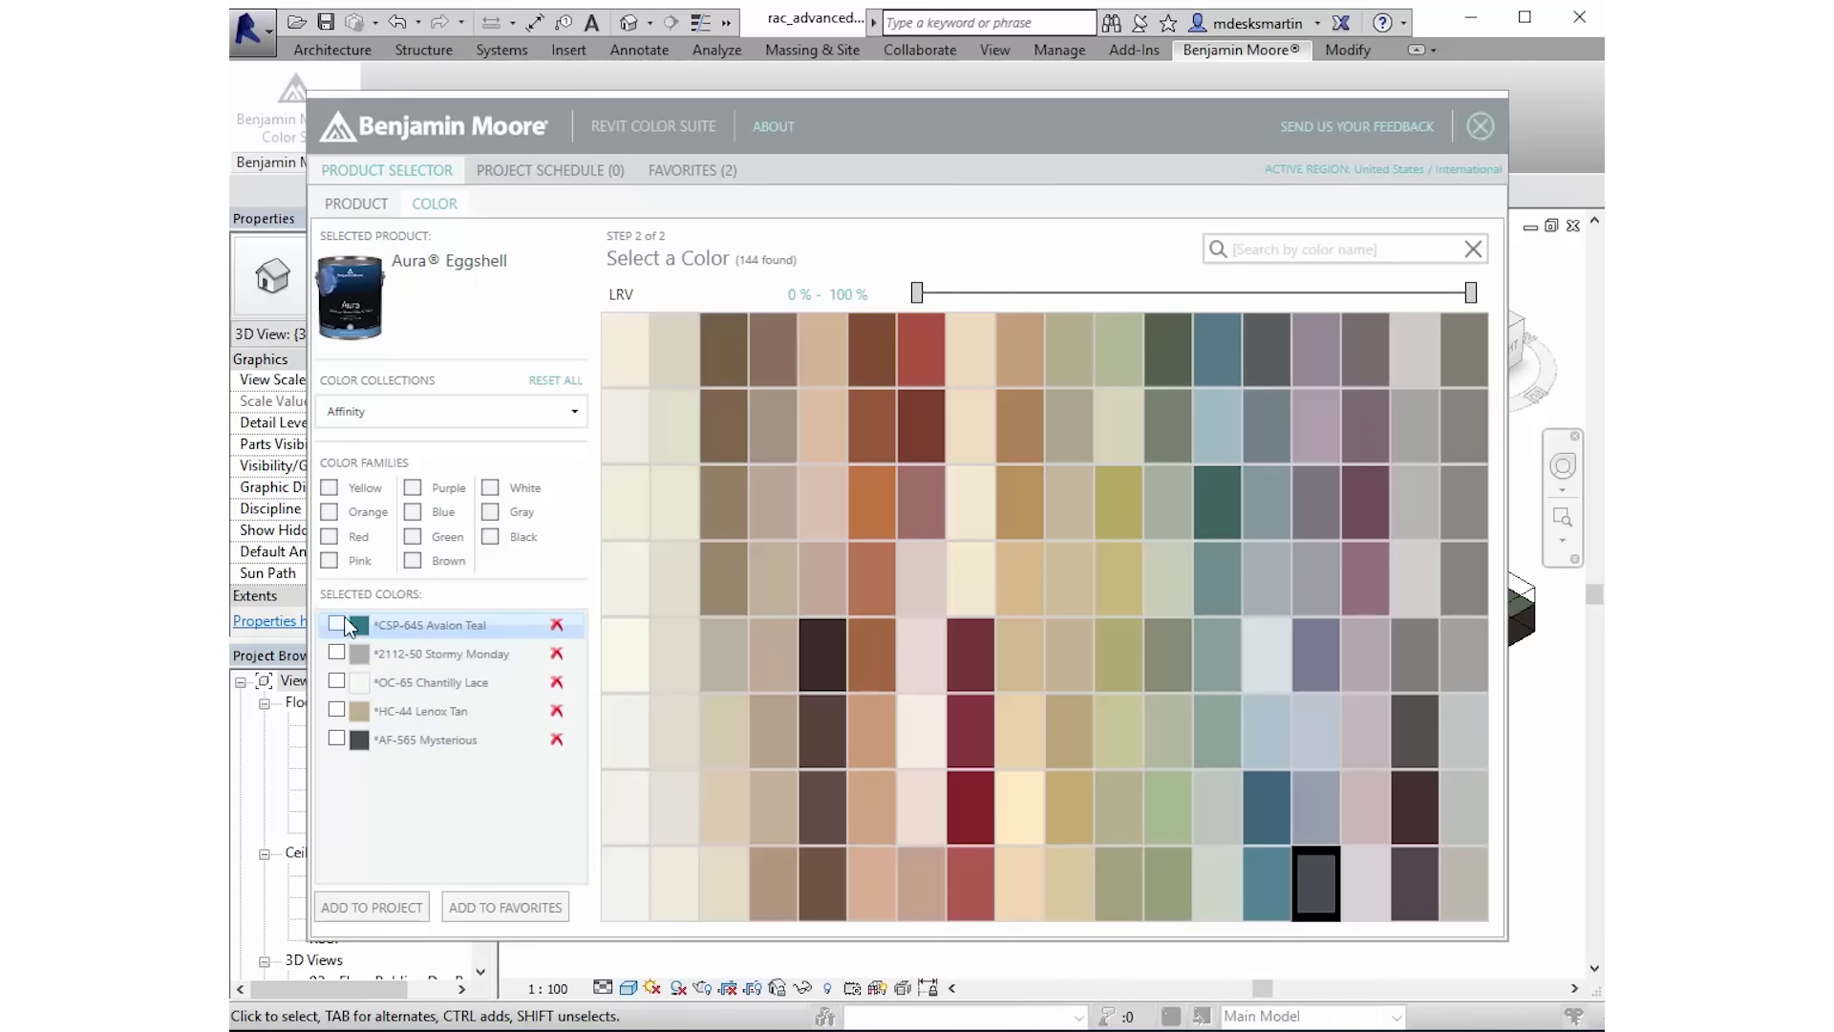
{"action": "left_click", "coordinate": [337, 623]}
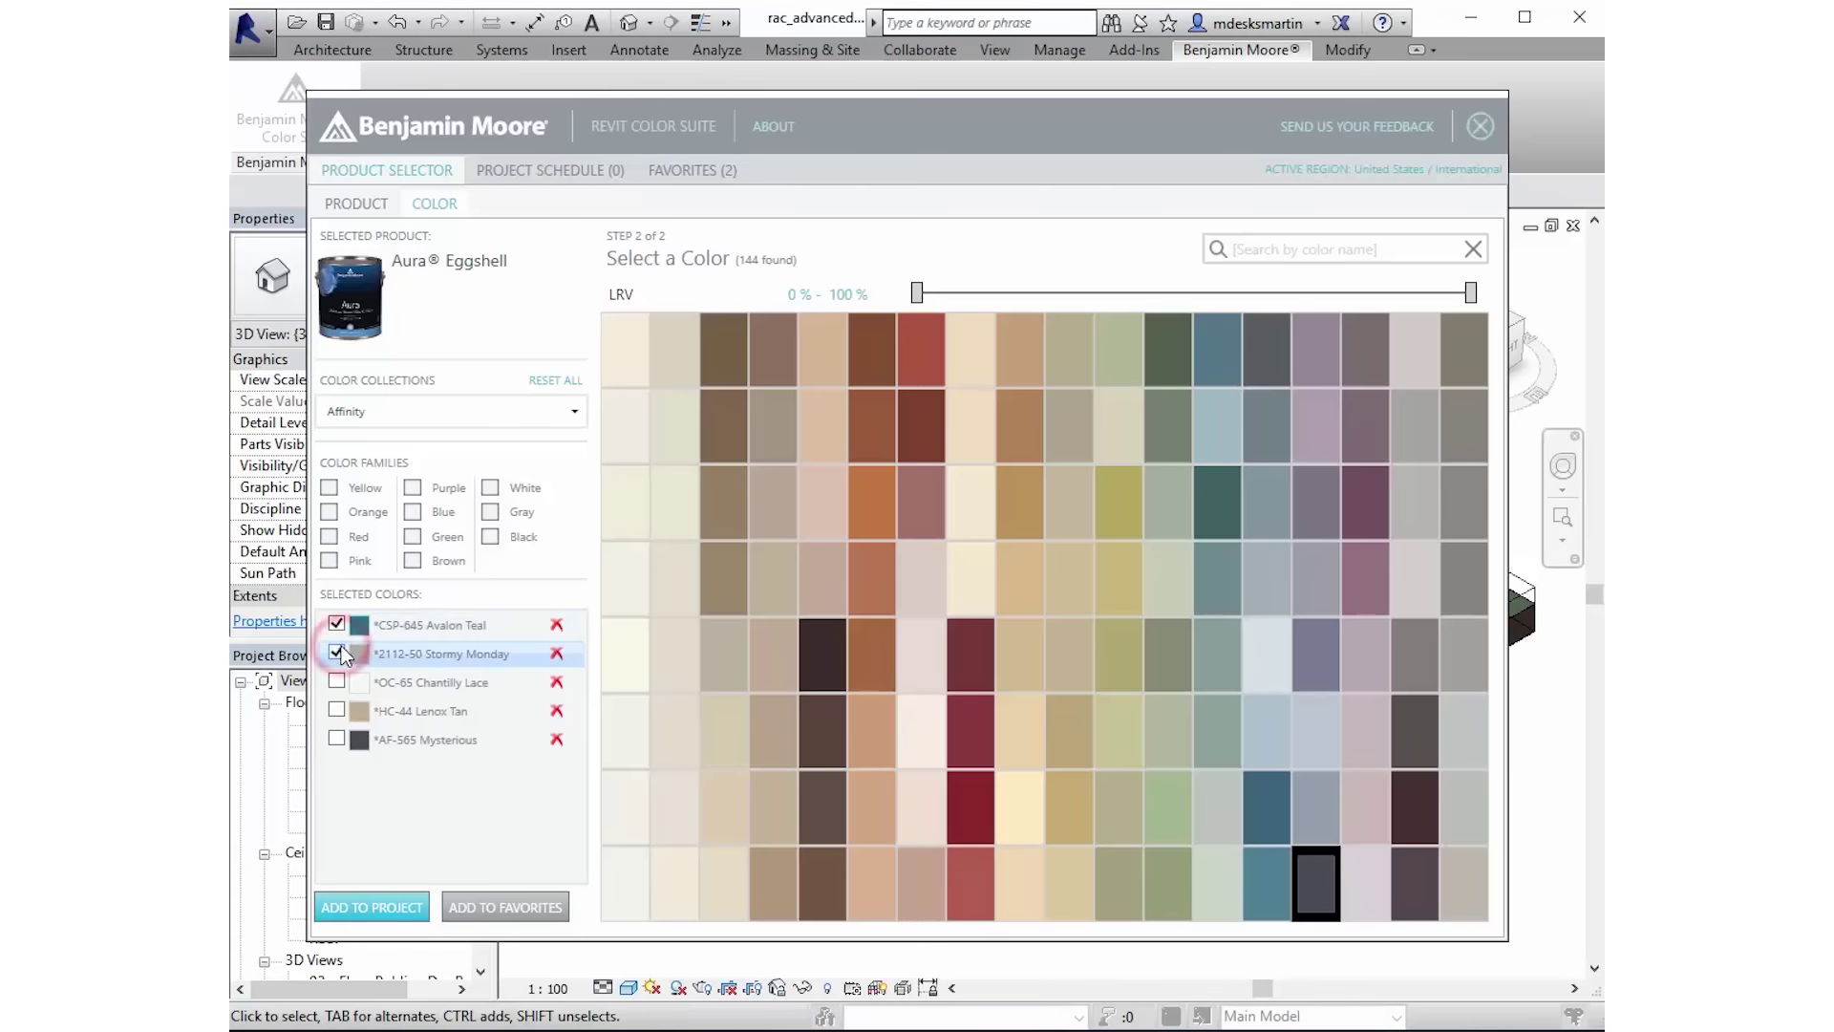
{"action": "left_click", "coordinate": [336, 652]}
{"action": "left_click", "coordinate": [337, 681]}
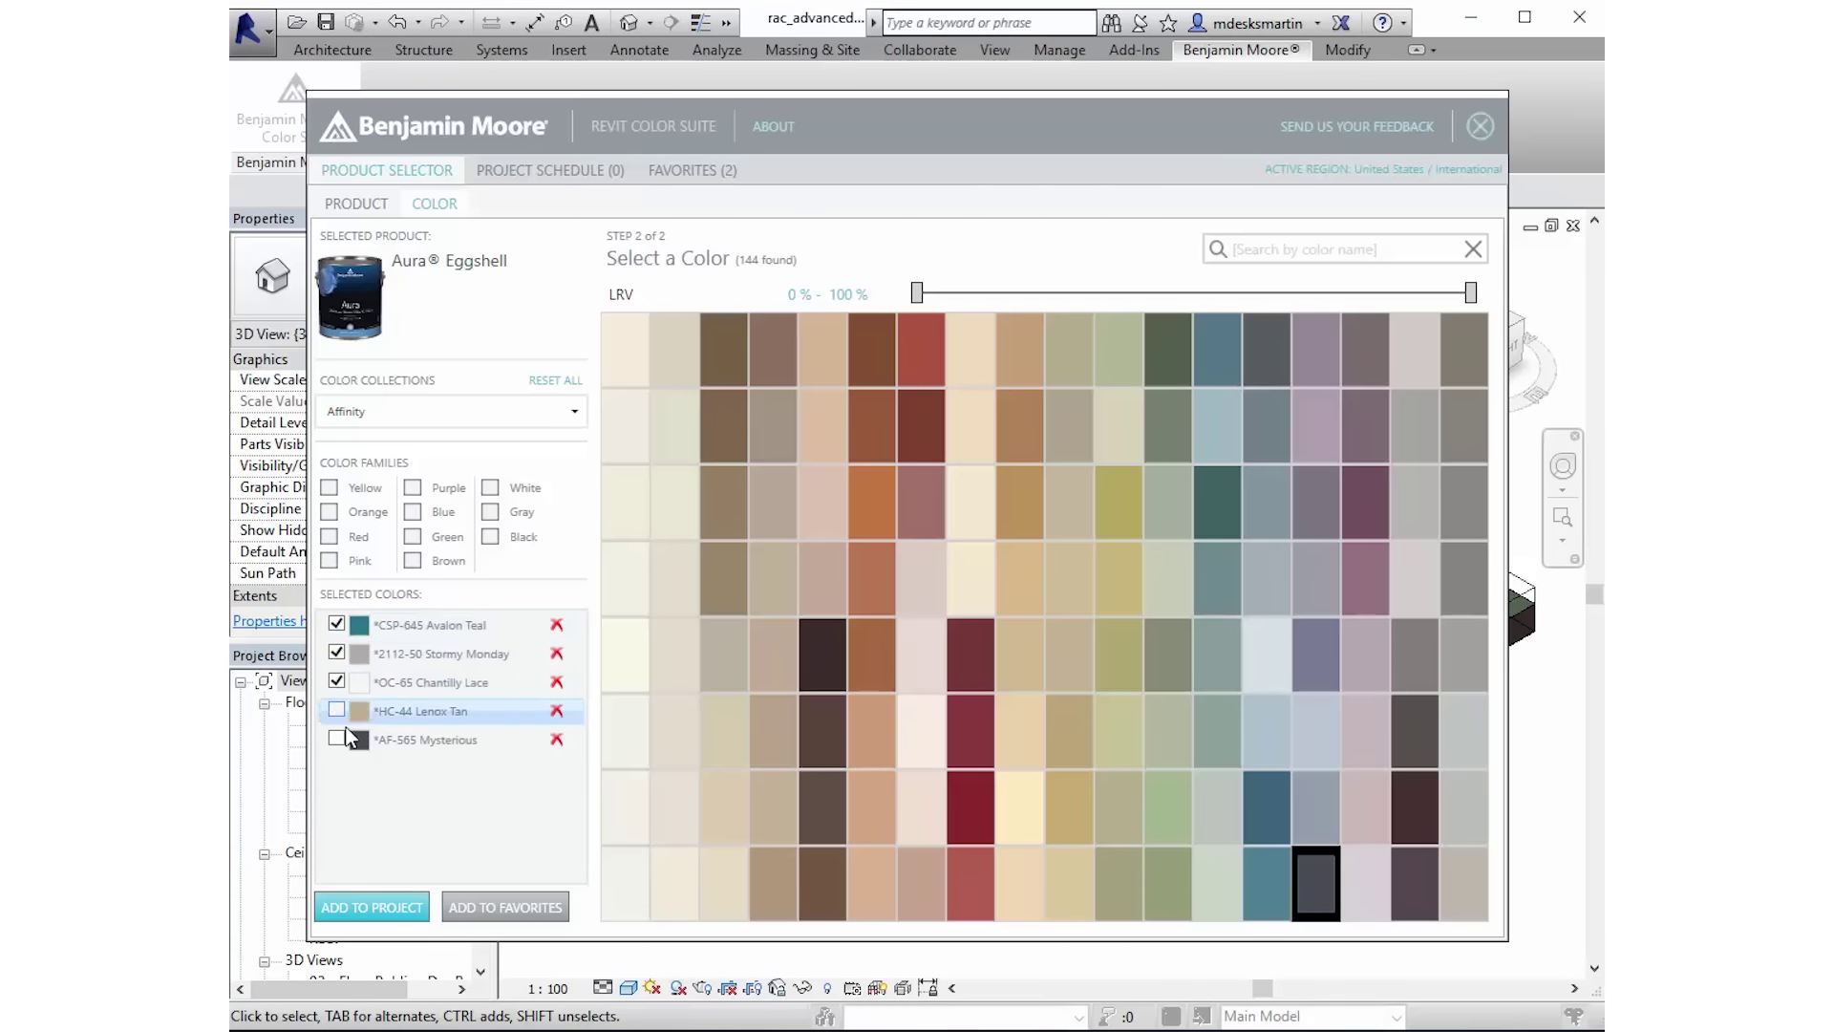
- Add the three ticked colours to a new Office location in the schedule and model
{"action": "left_click", "coordinate": [370, 910]}
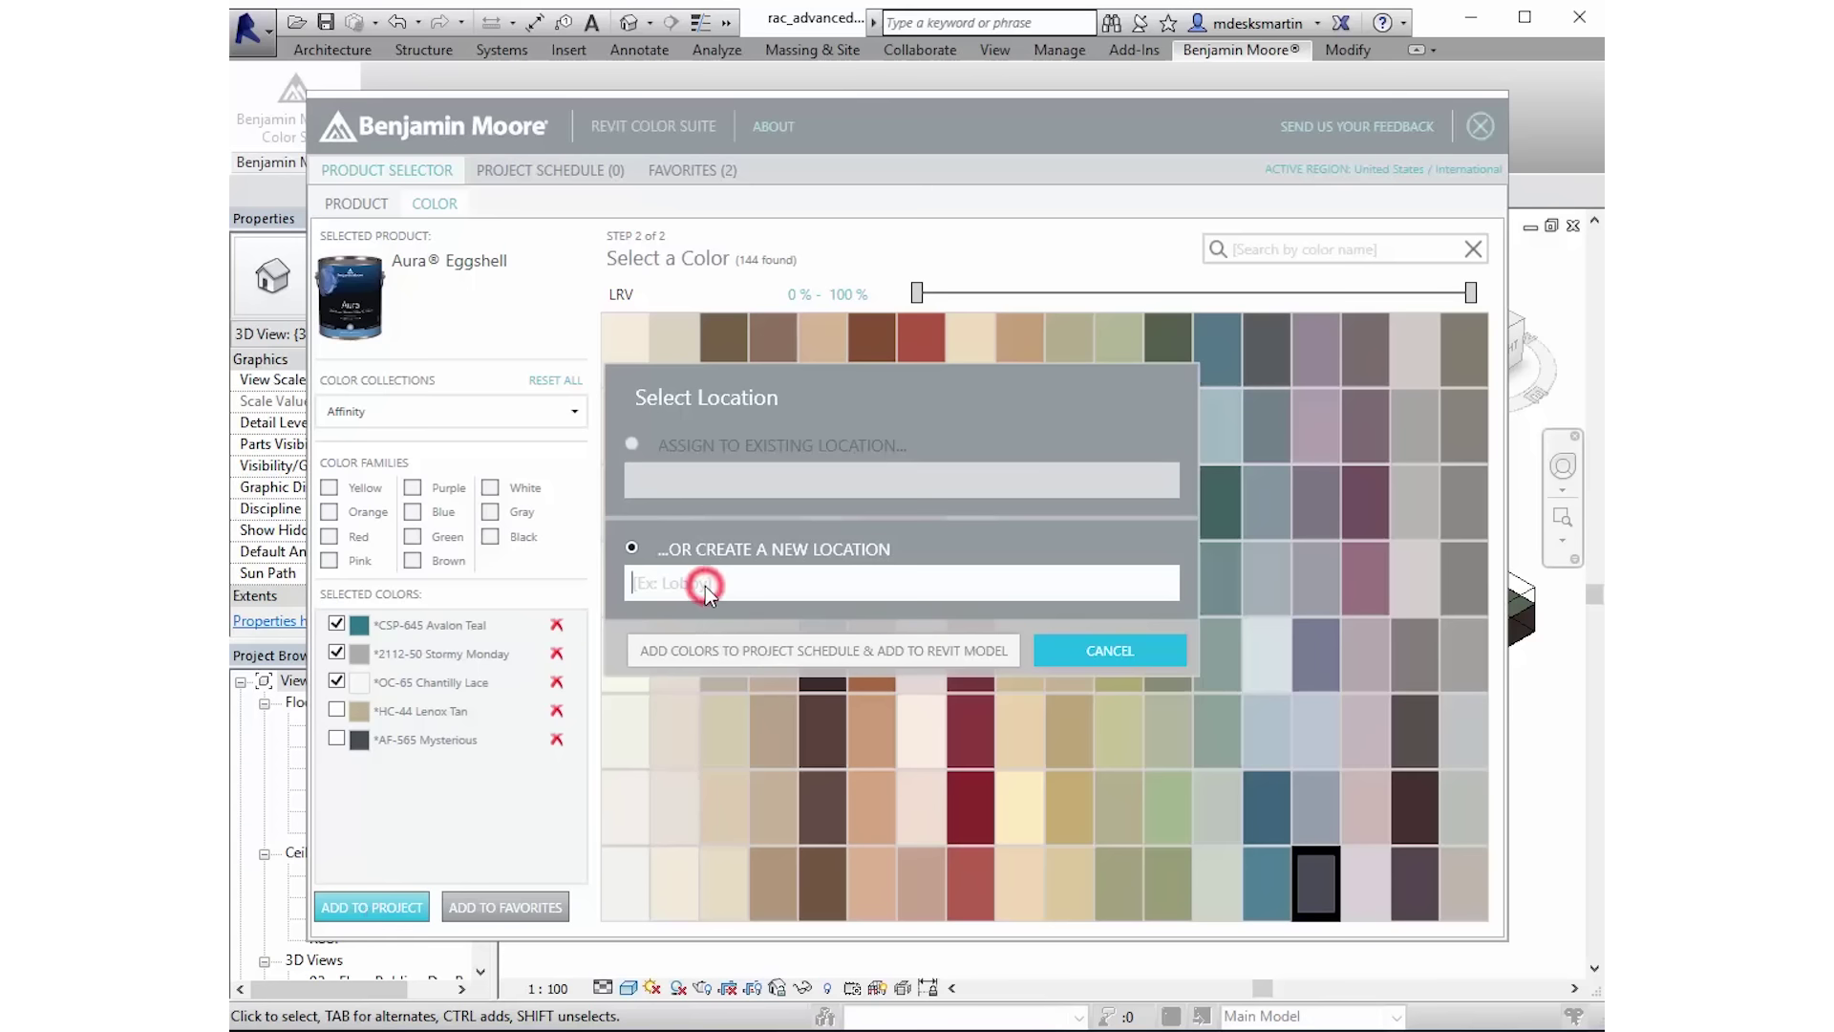
{"action": "type", "text": "Office"}
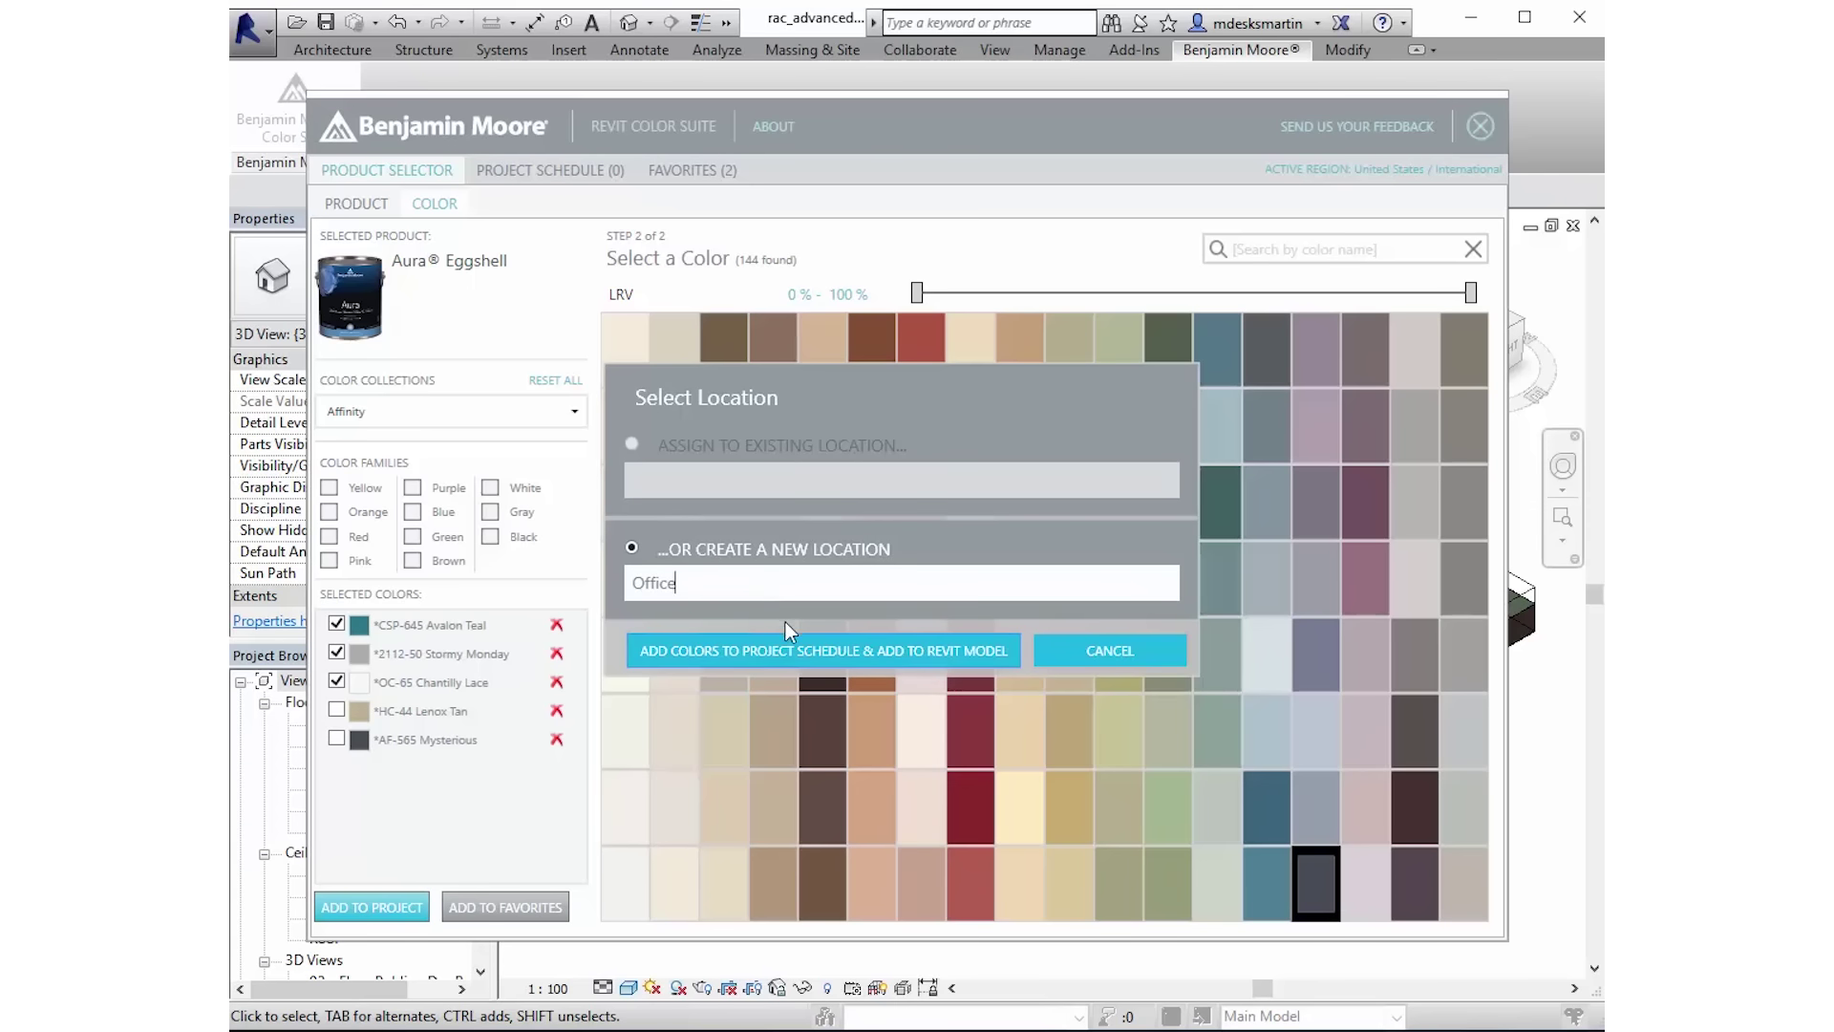
{"action": "left_click", "coordinate": [798, 644]}
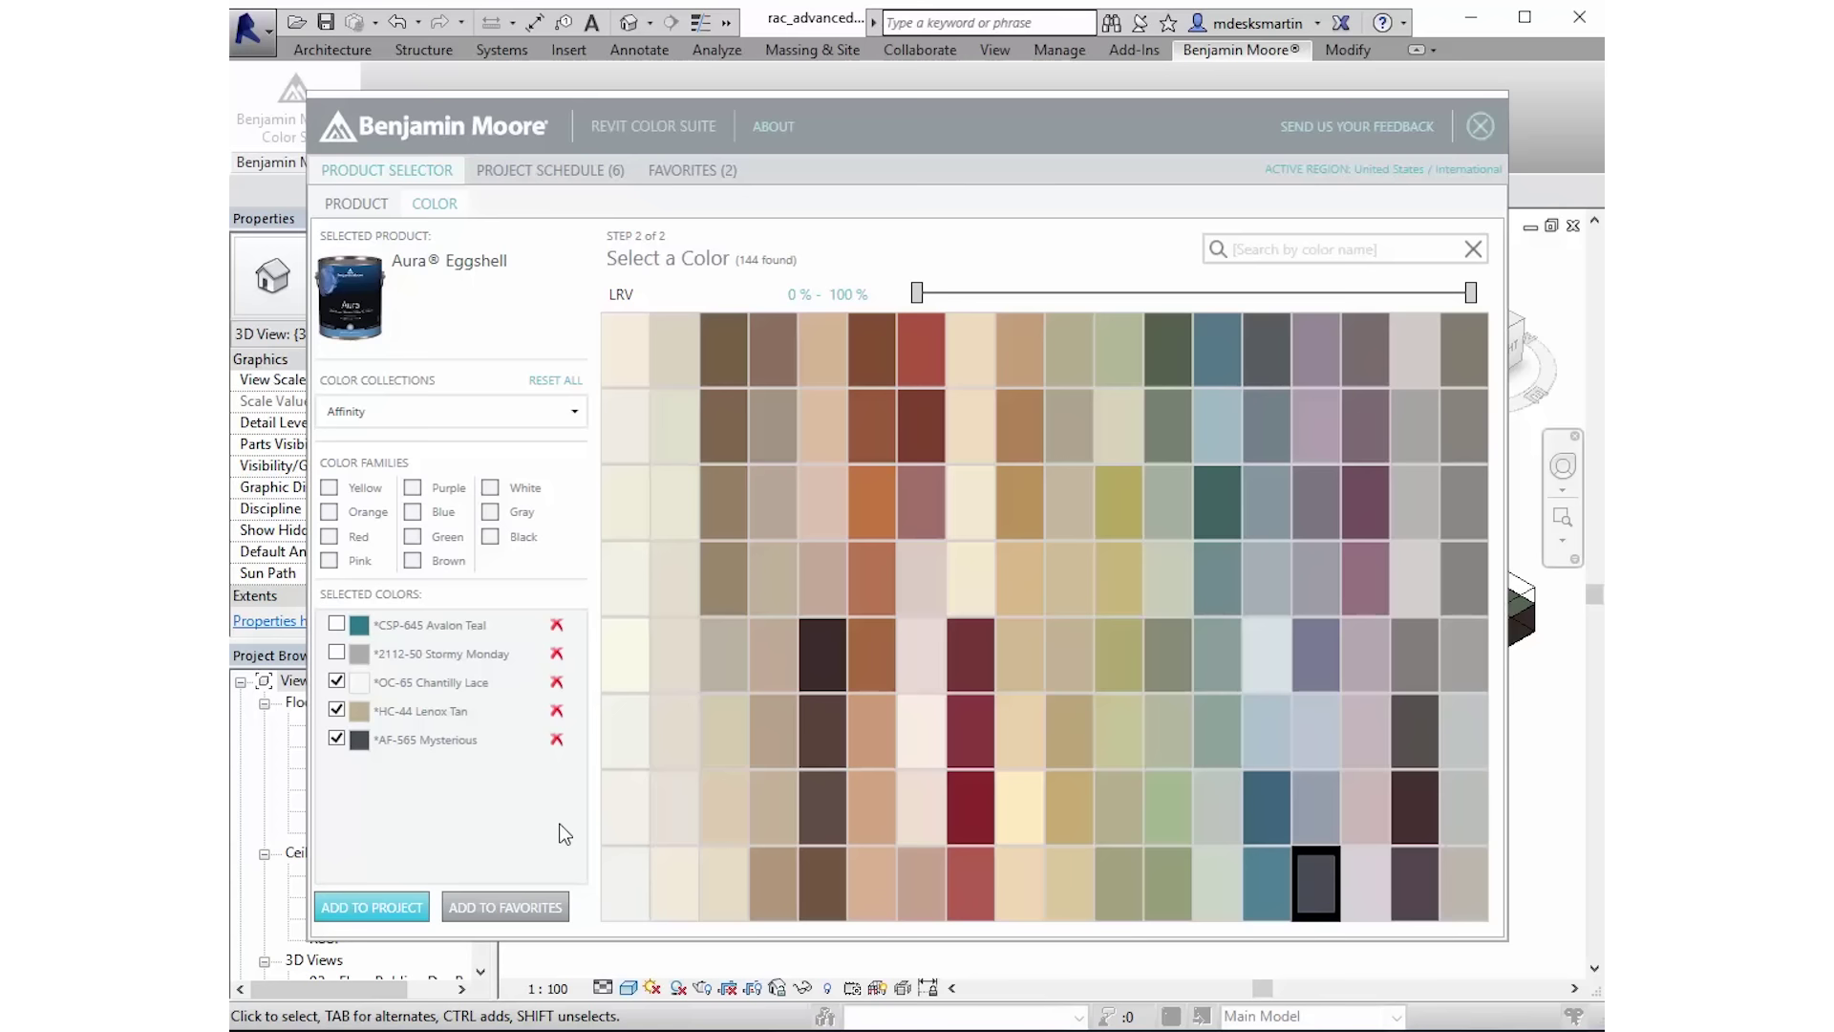
- Filter the Project Schedule to the Lobby location
{"action": "left_click", "coordinate": [556, 172]}
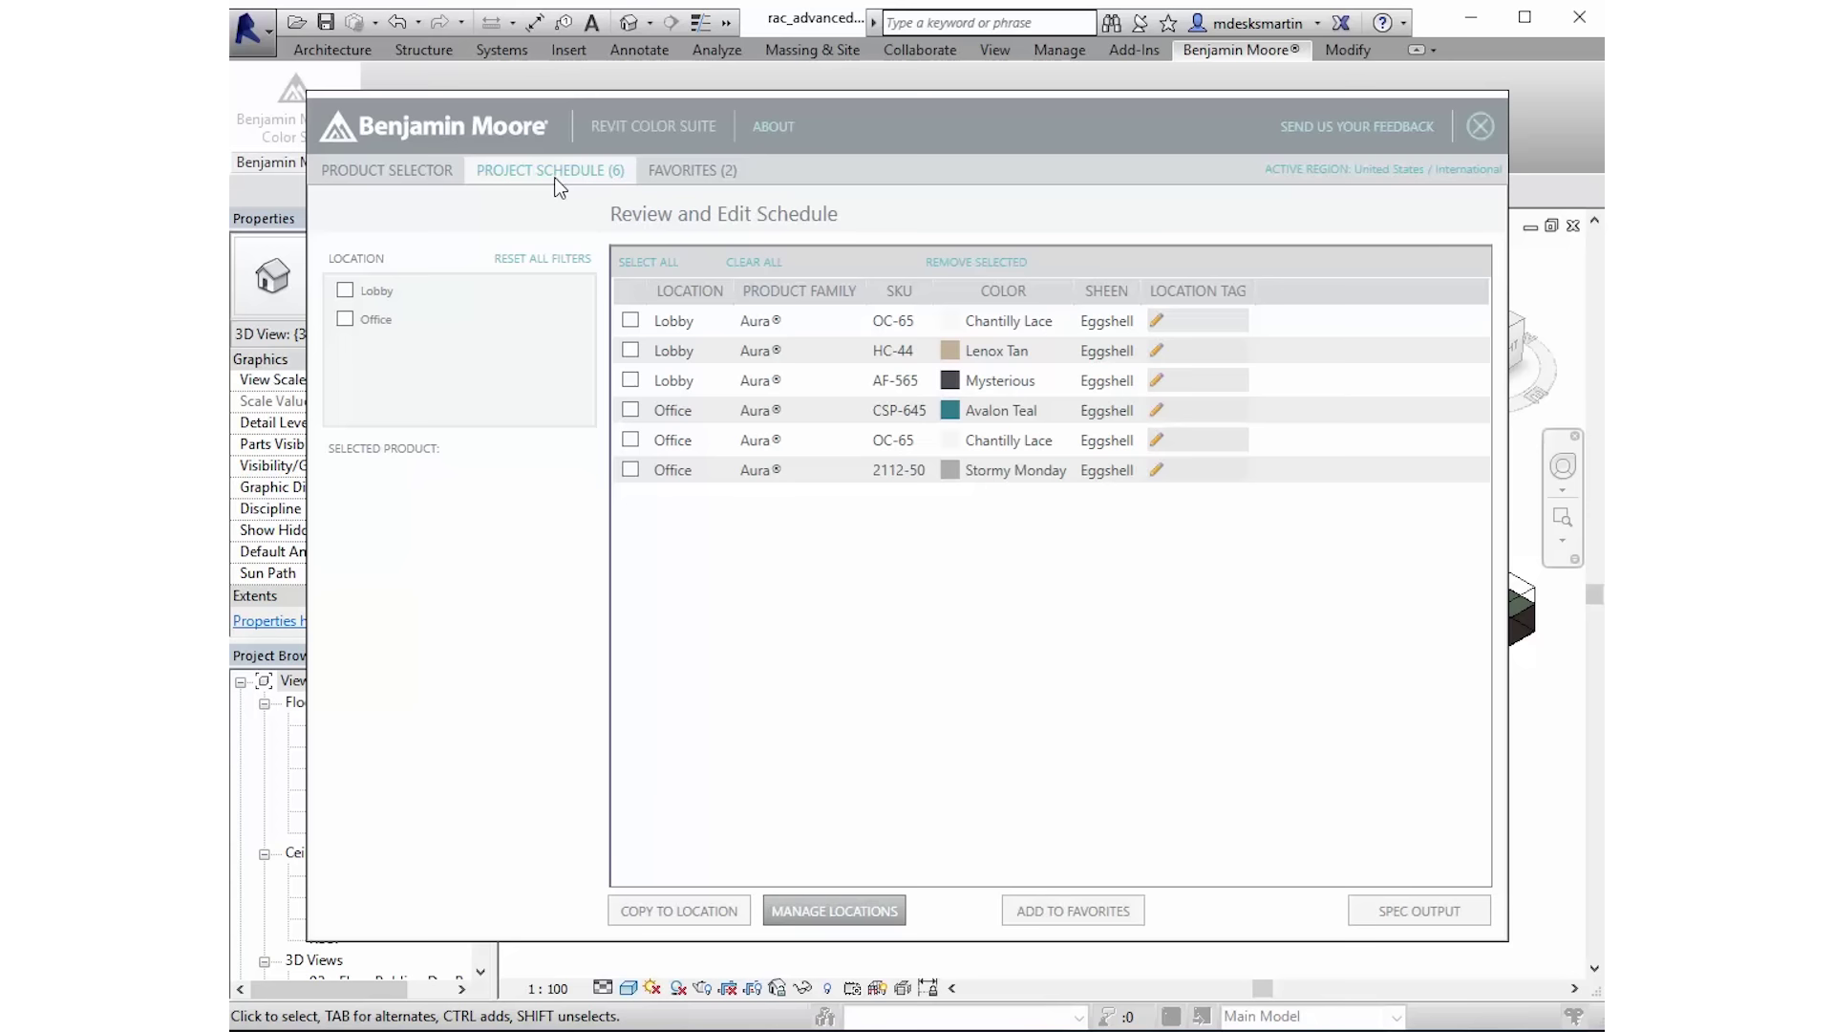
{"action": "left_click", "coordinate": [345, 294]}
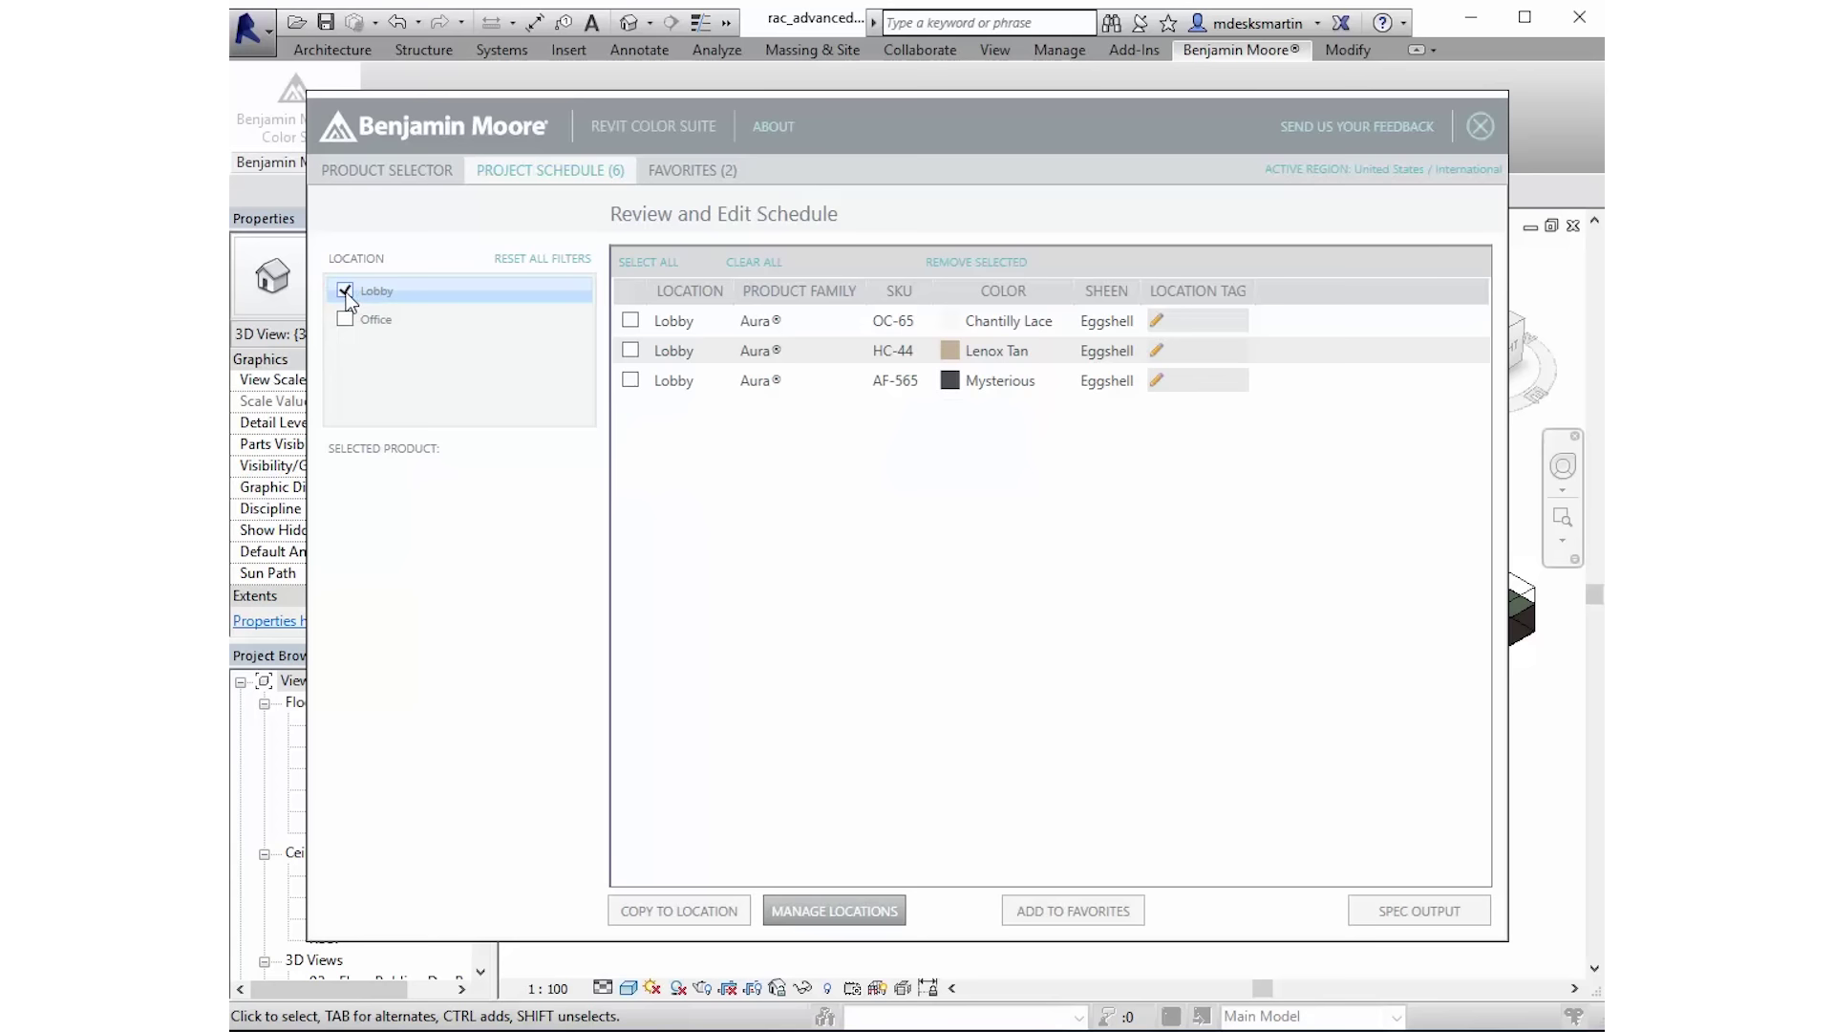
- Tag Lobby's Chantilly Lace, Lenox Tan and Mysterious as Trim, Wall and Accent
{"action": "left_click", "coordinate": [1189, 325]}
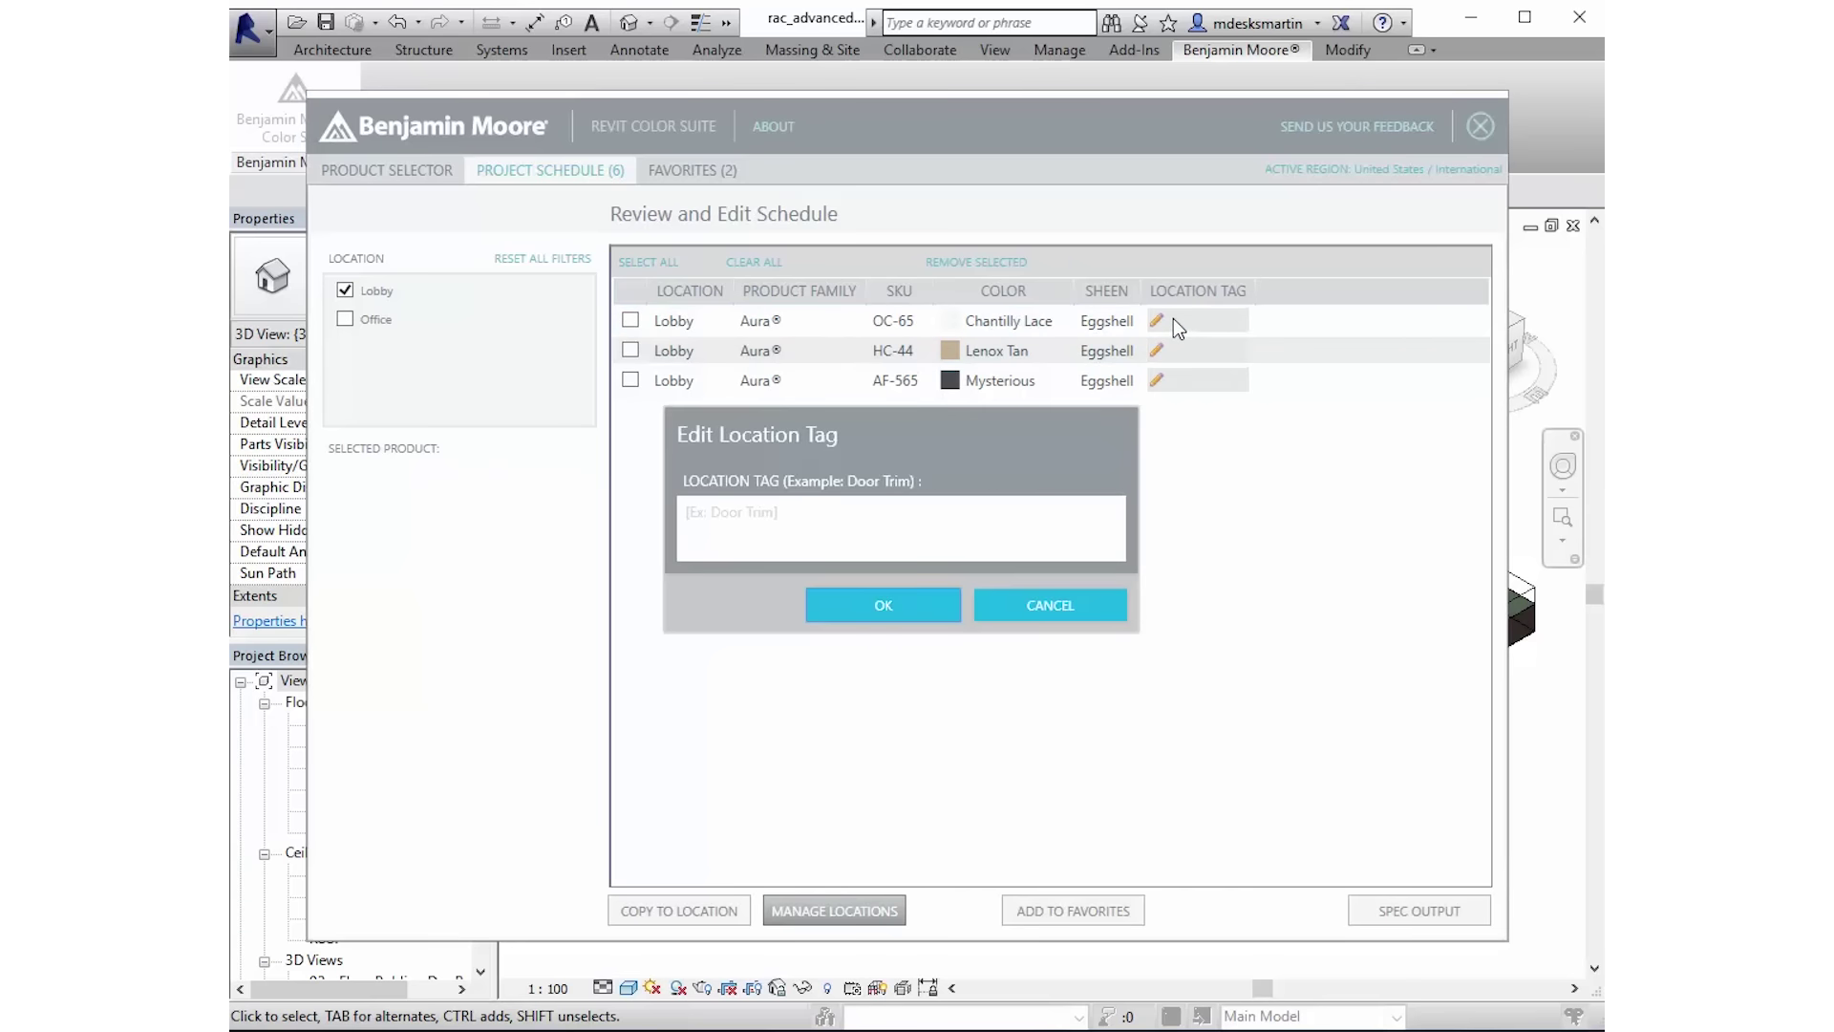
{"action": "type", "text": "Trim"}
{"action": "left_click", "coordinate": [878, 604]}
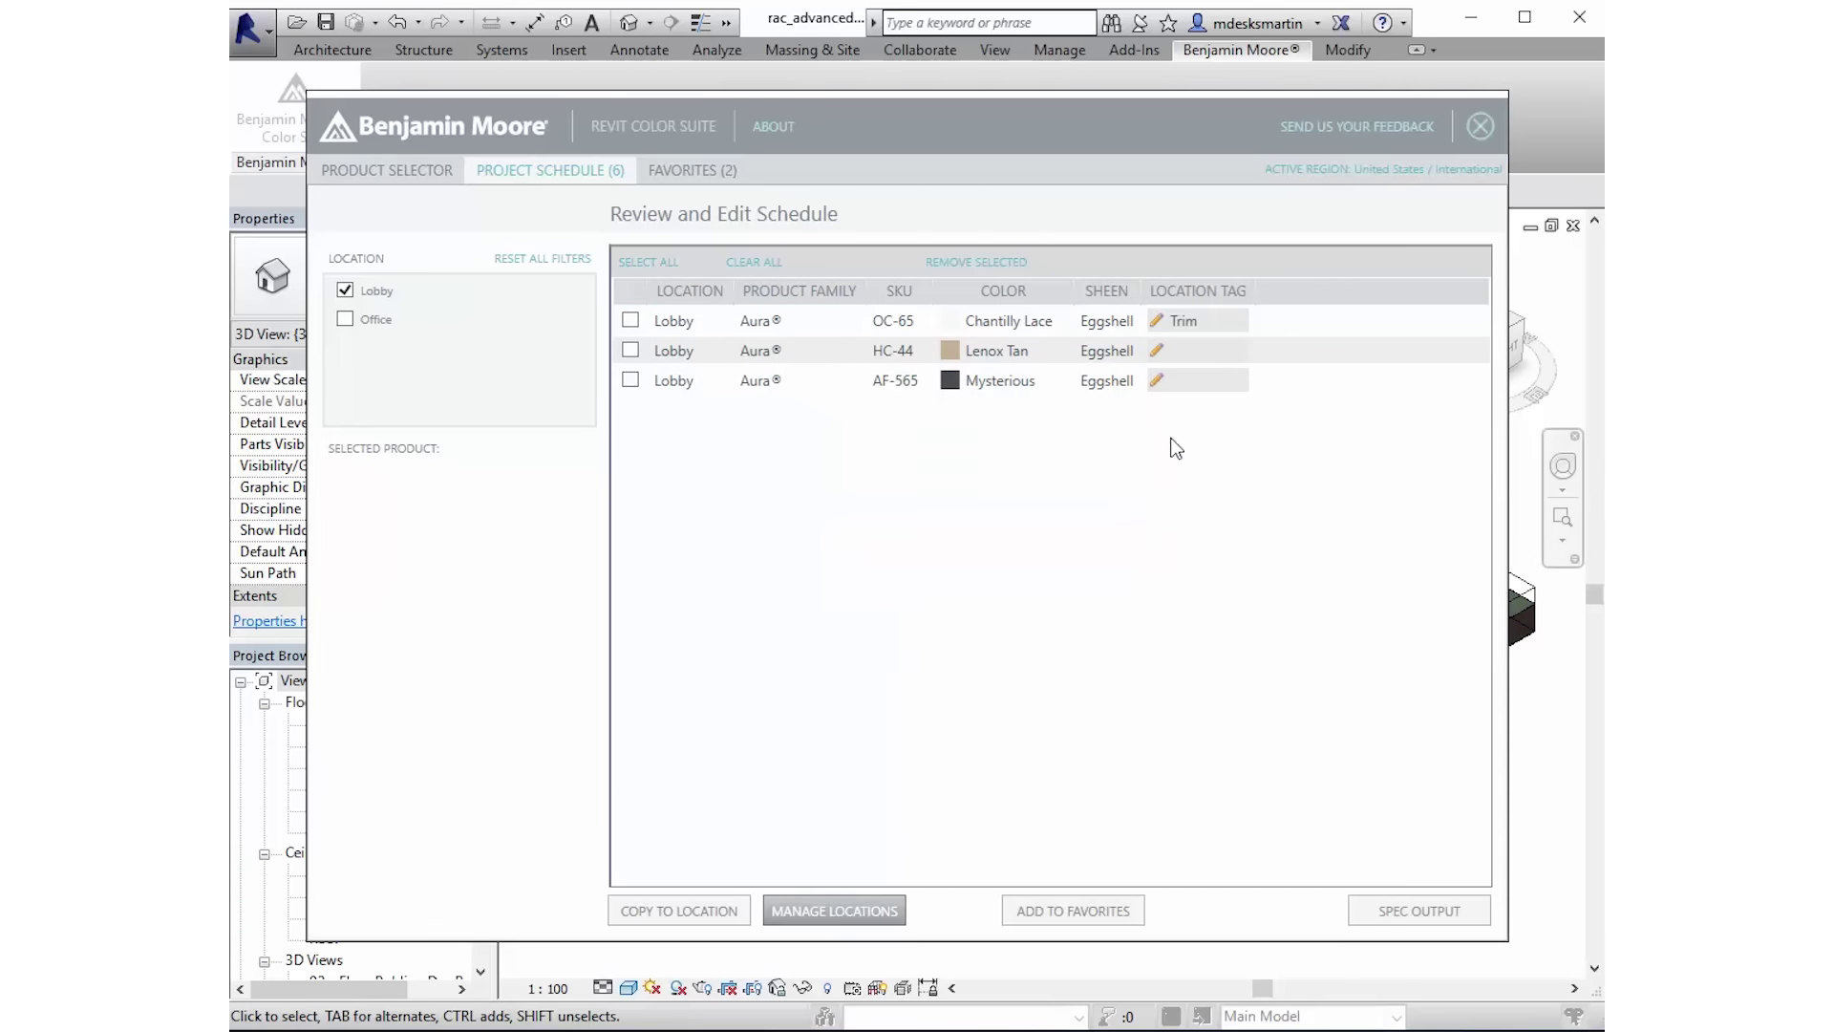
{"action": "left_click", "coordinate": [1188, 351]}
{"action": "type", "text": "W"}
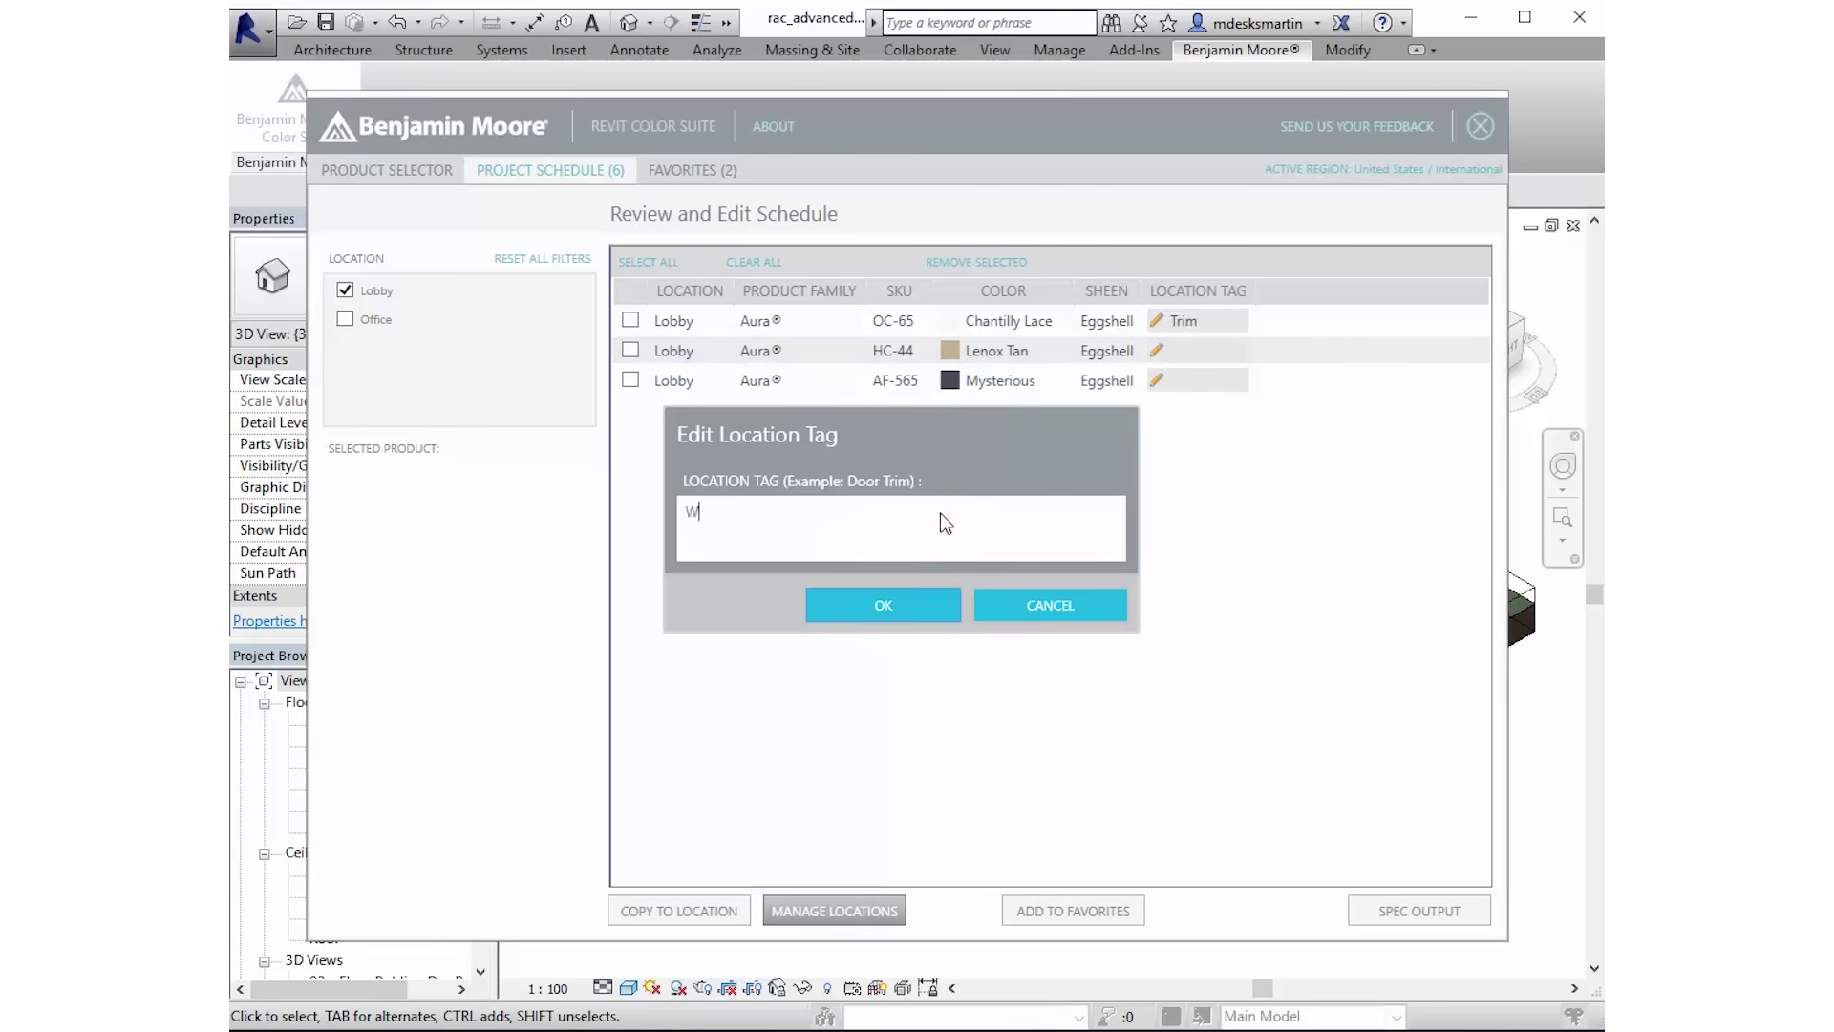
{"action": "type", "text": "all"}
{"action": "left_click", "coordinate": [916, 600]}
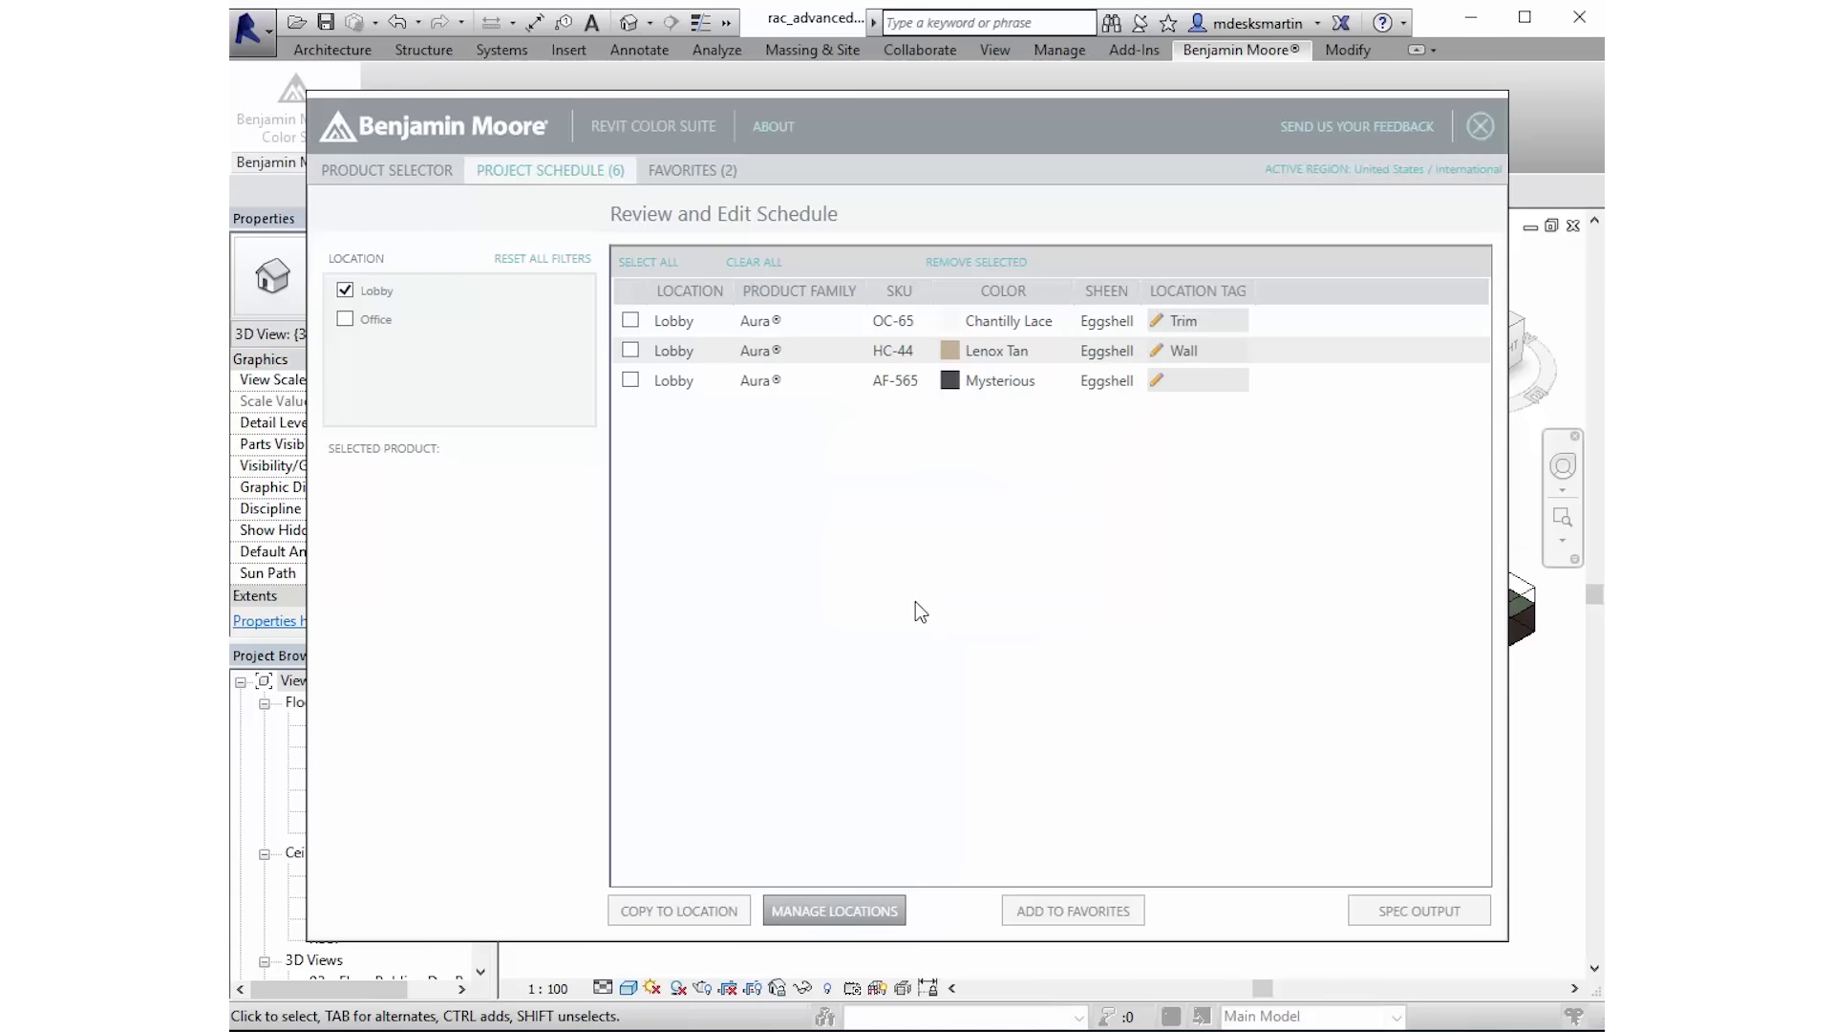
{"action": "left_click", "coordinate": [1195, 384]}
{"action": "type", "text": "Accent"}
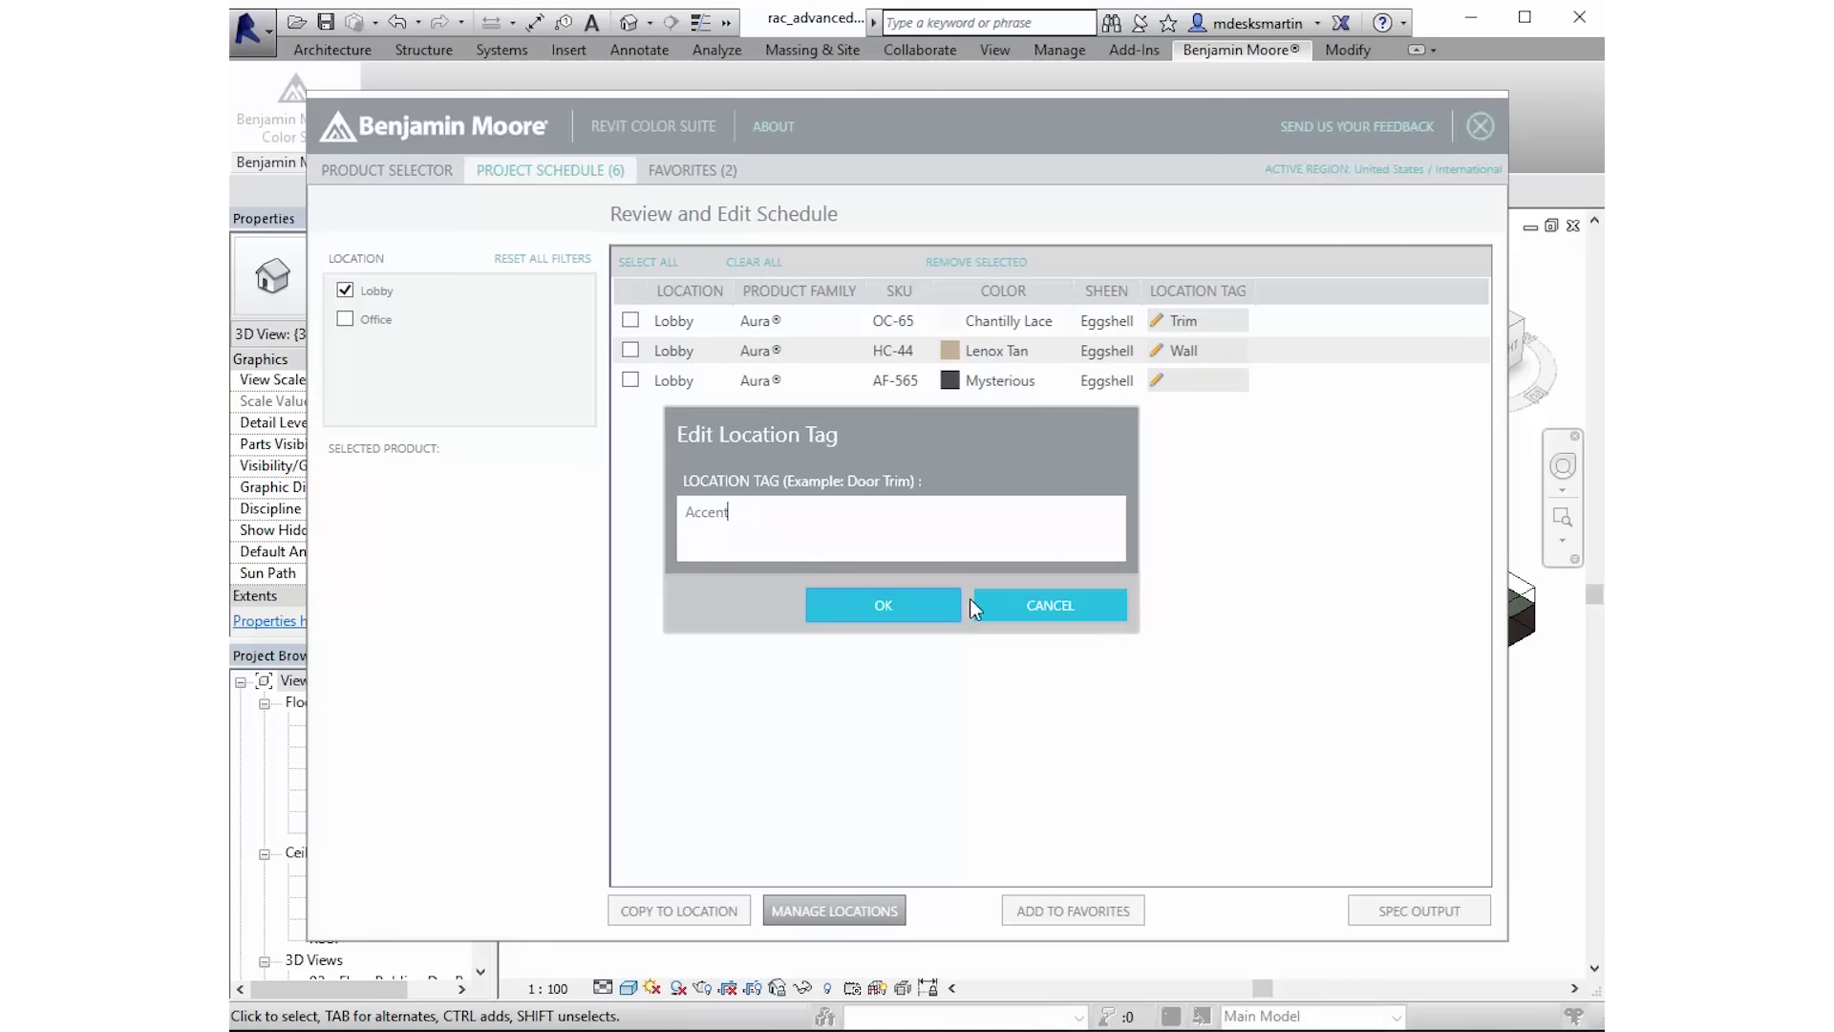
{"action": "left_click", "coordinate": [945, 600]}
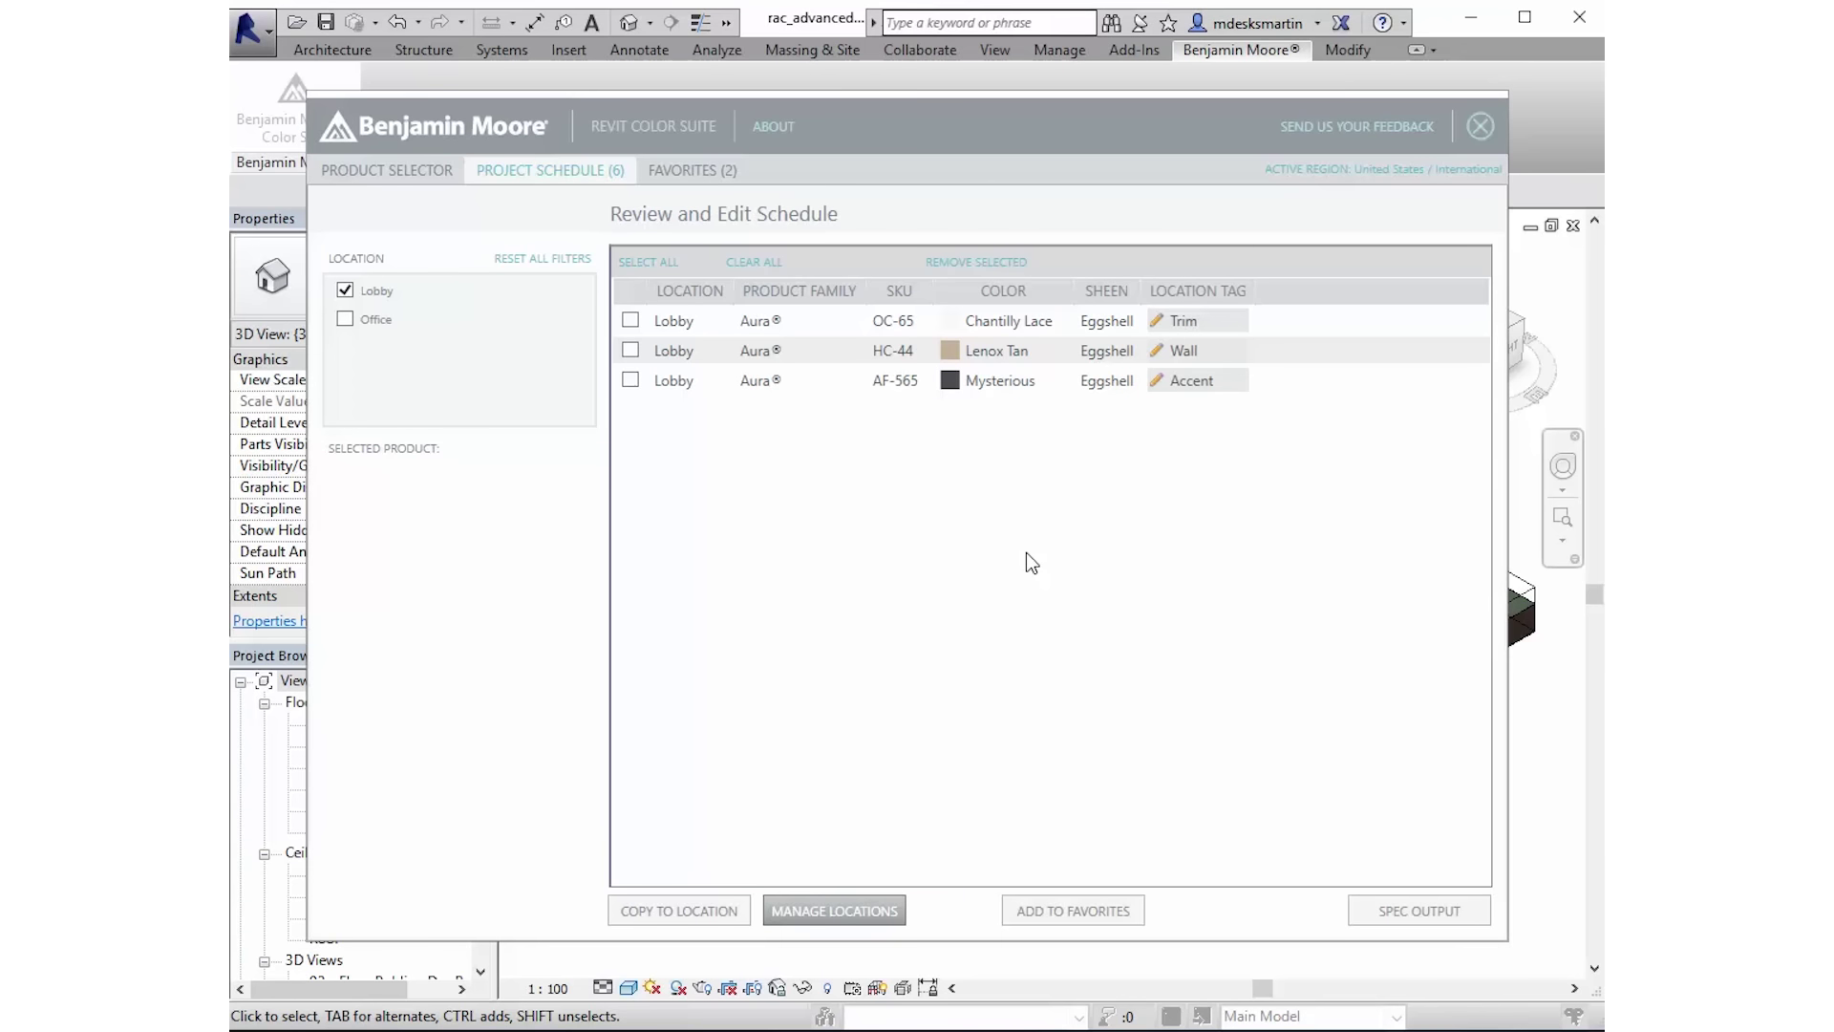
- Save the three Lobby colours' specifications as paintspec.txt, then close it after review
{"action": "left_click", "coordinate": [632, 323]}
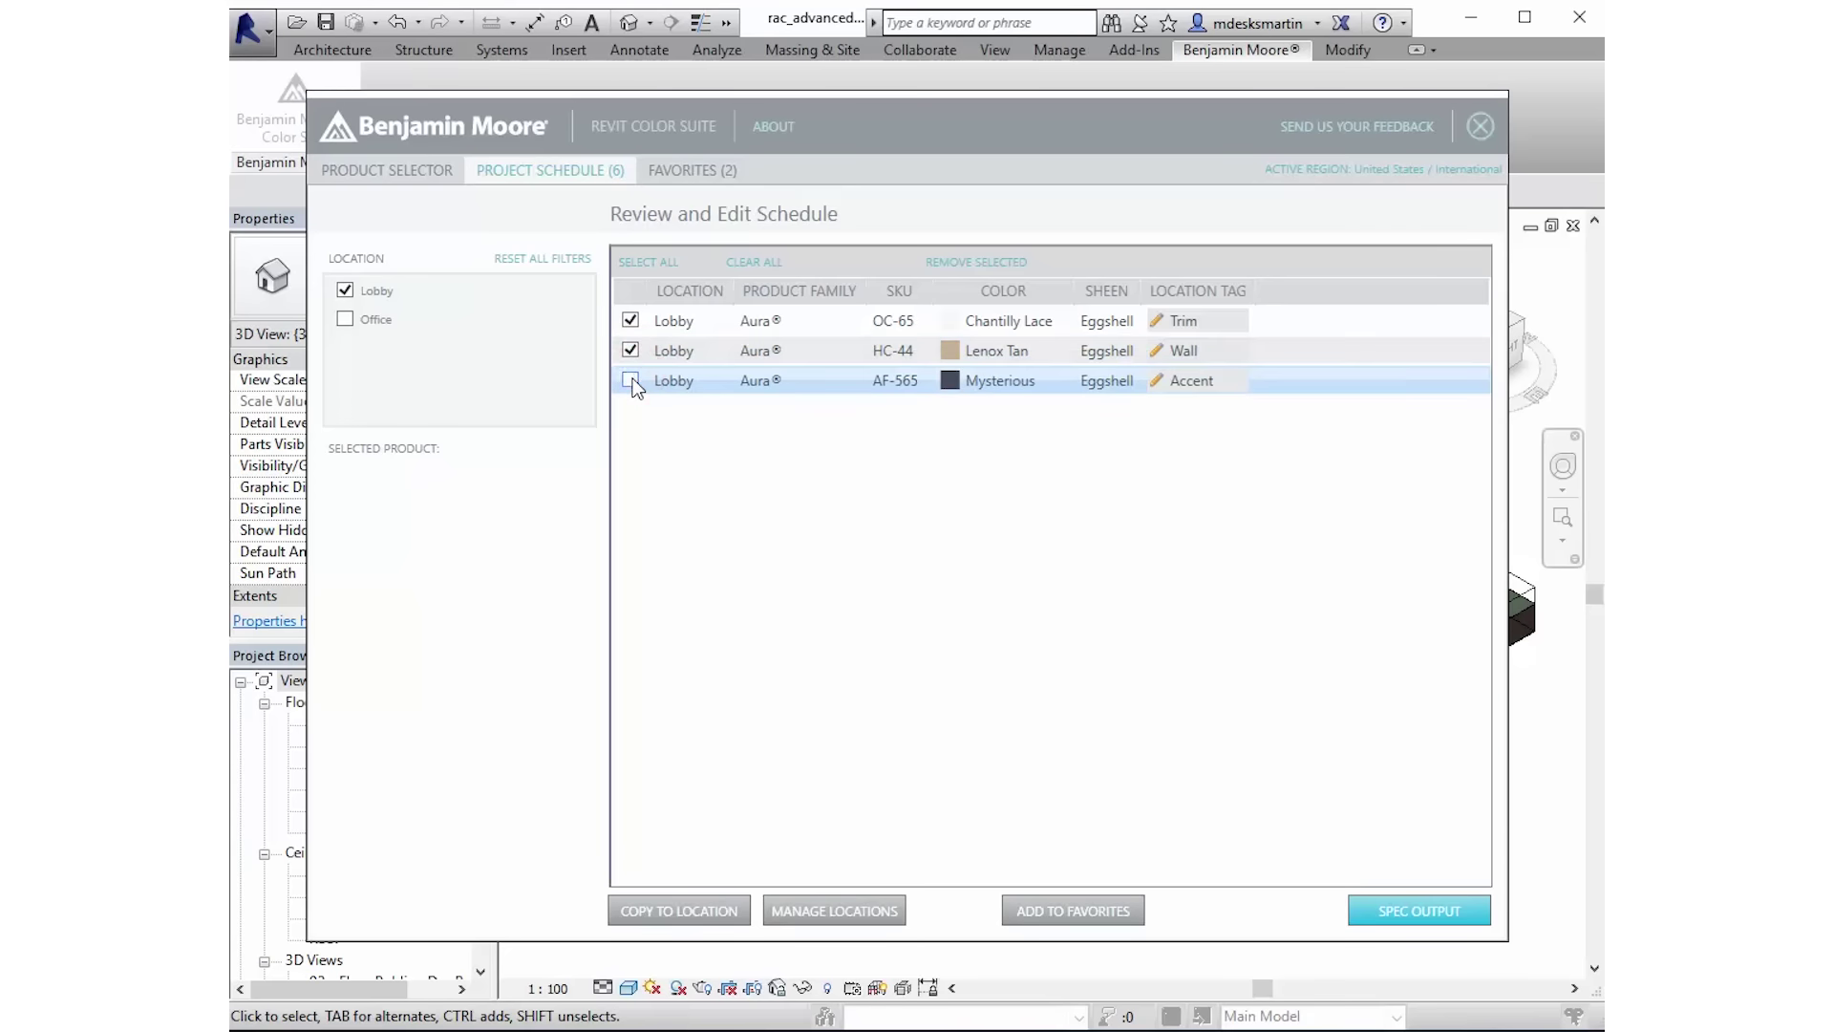
{"action": "left_click", "coordinate": [630, 381]}
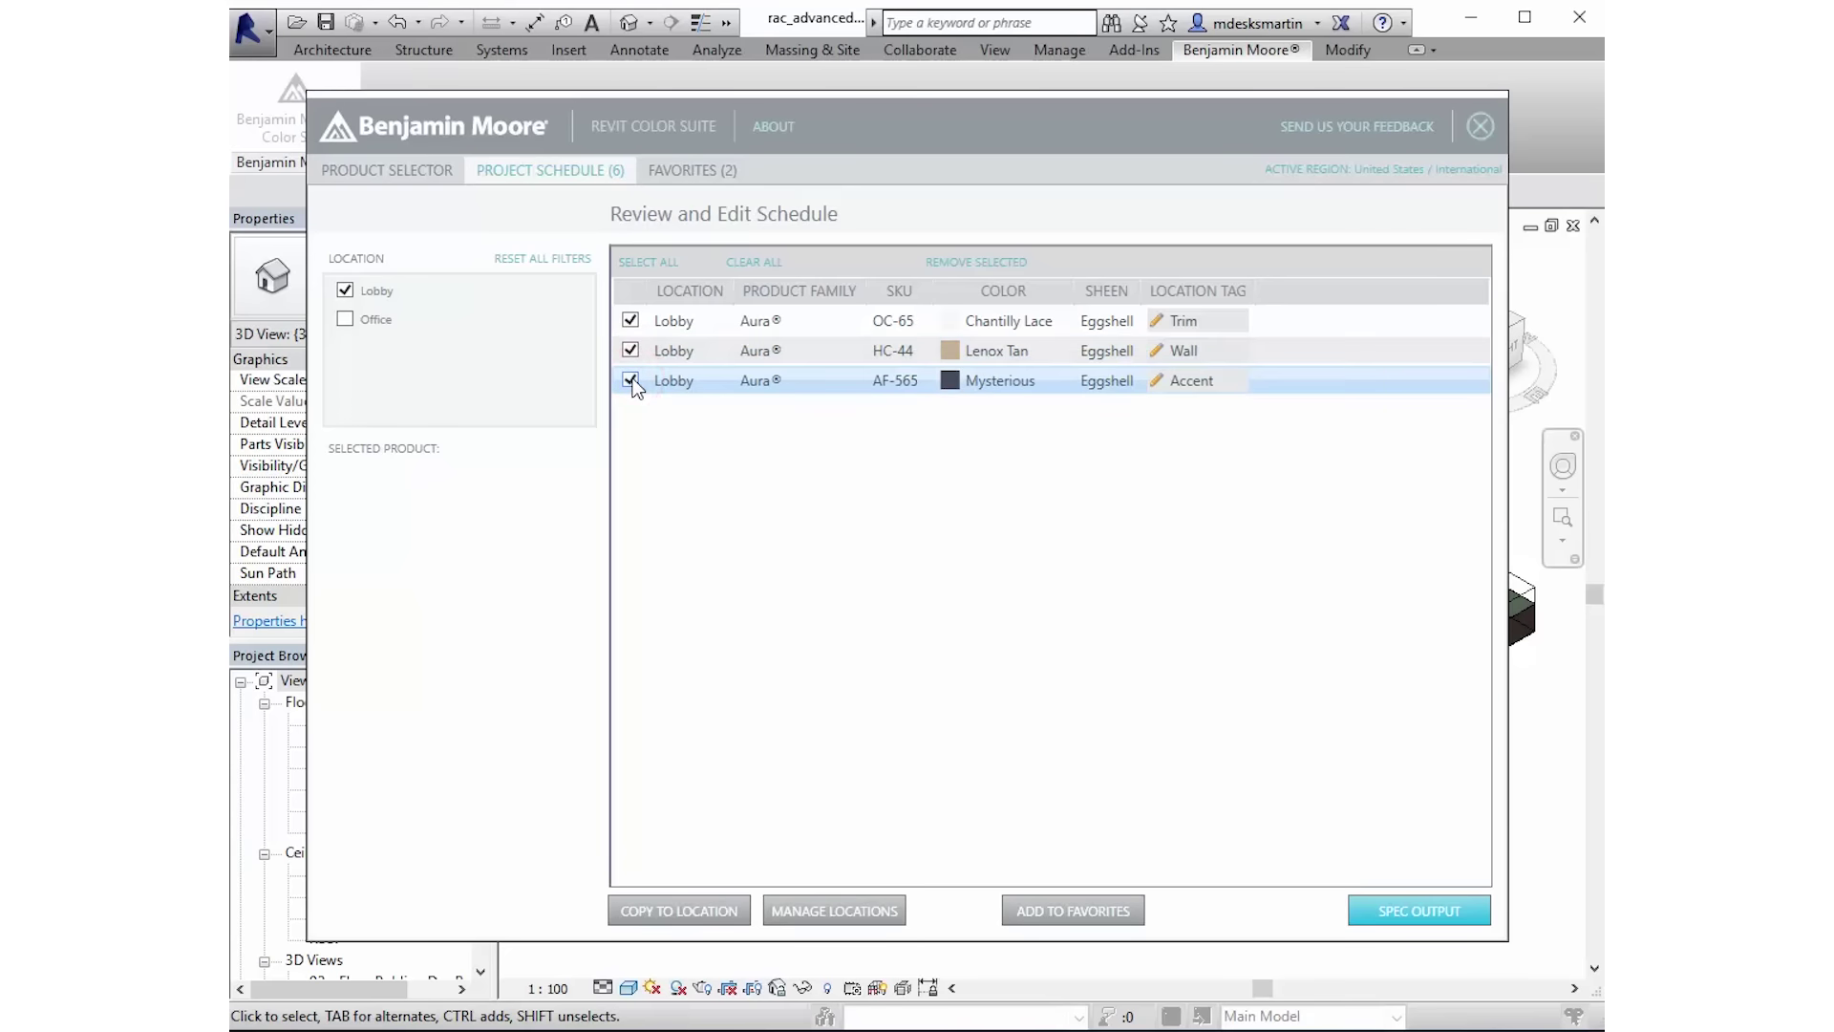
{"action": "left_click", "coordinate": [1471, 914]}
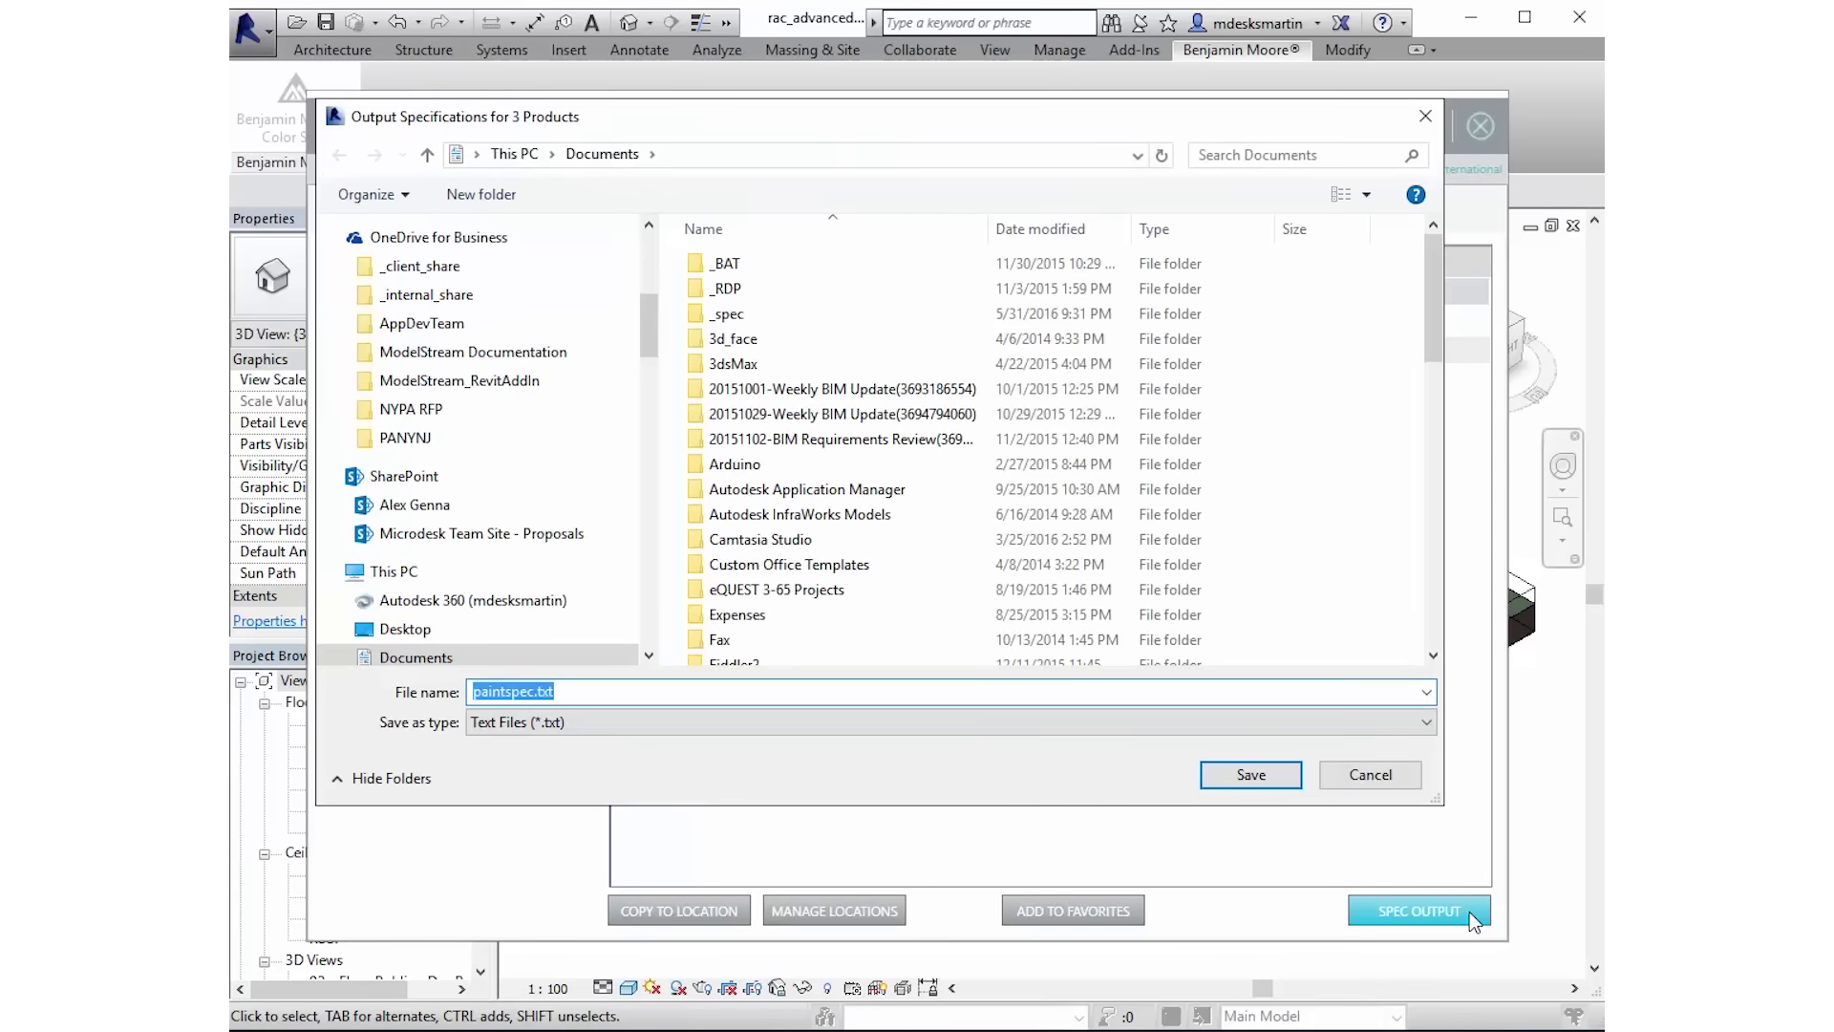
{"action": "left_click", "coordinate": [1288, 775]}
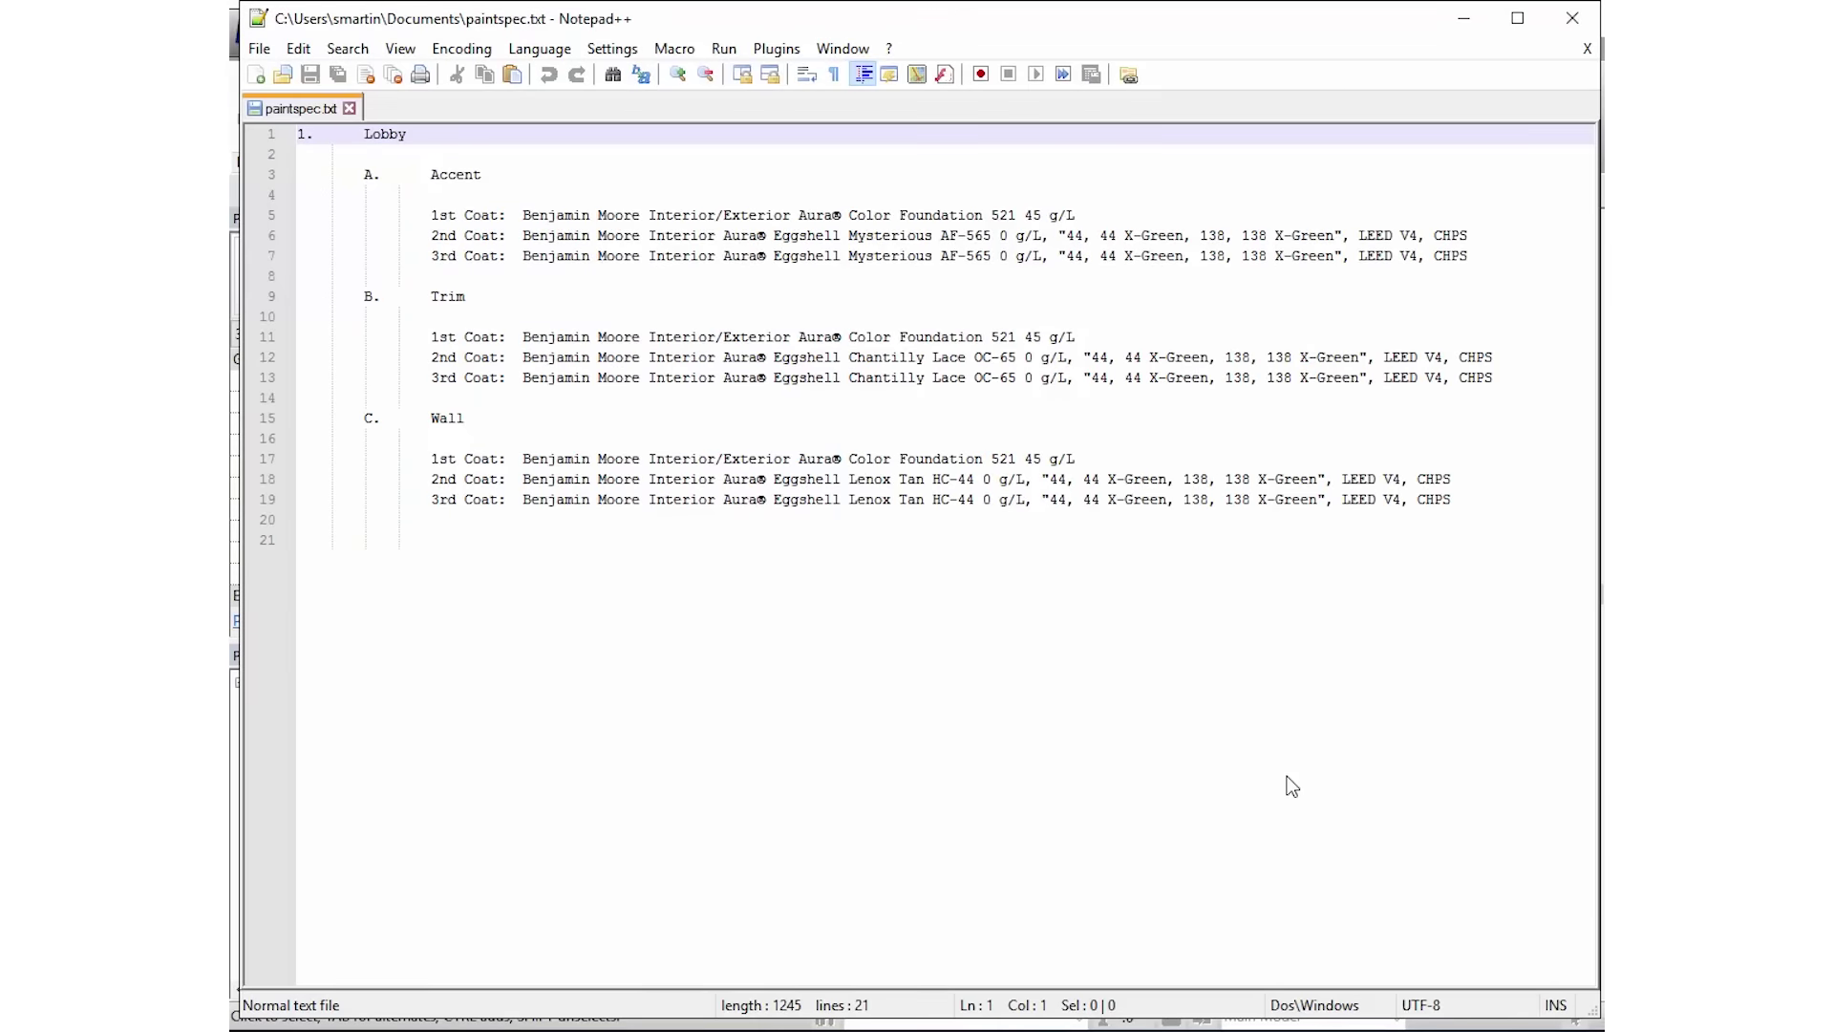
{"action": "left_click", "coordinate": [1572, 18]}
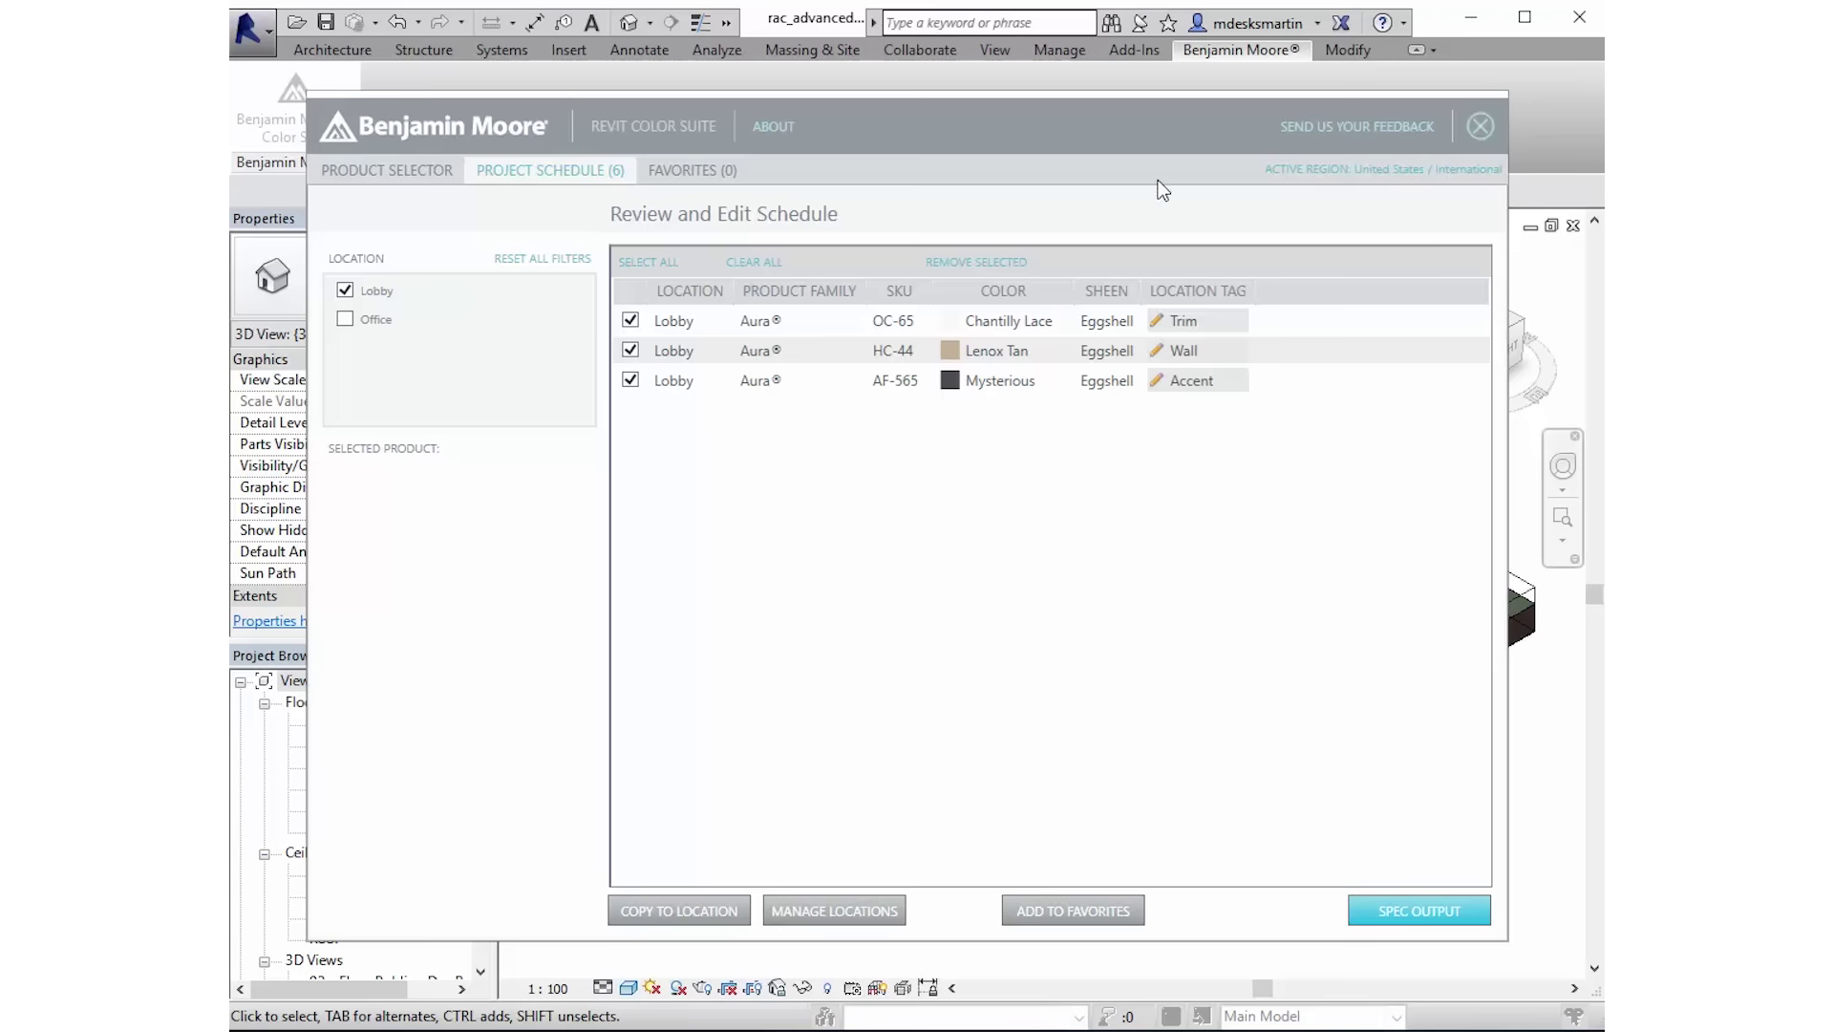
- Clear the Lobby filter and save all five Aura Eggshell colours to a new ABC Corp Colors favourites group
{"action": "left_click", "coordinate": [583, 262]}
{"action": "left_click", "coordinate": [670, 265]}
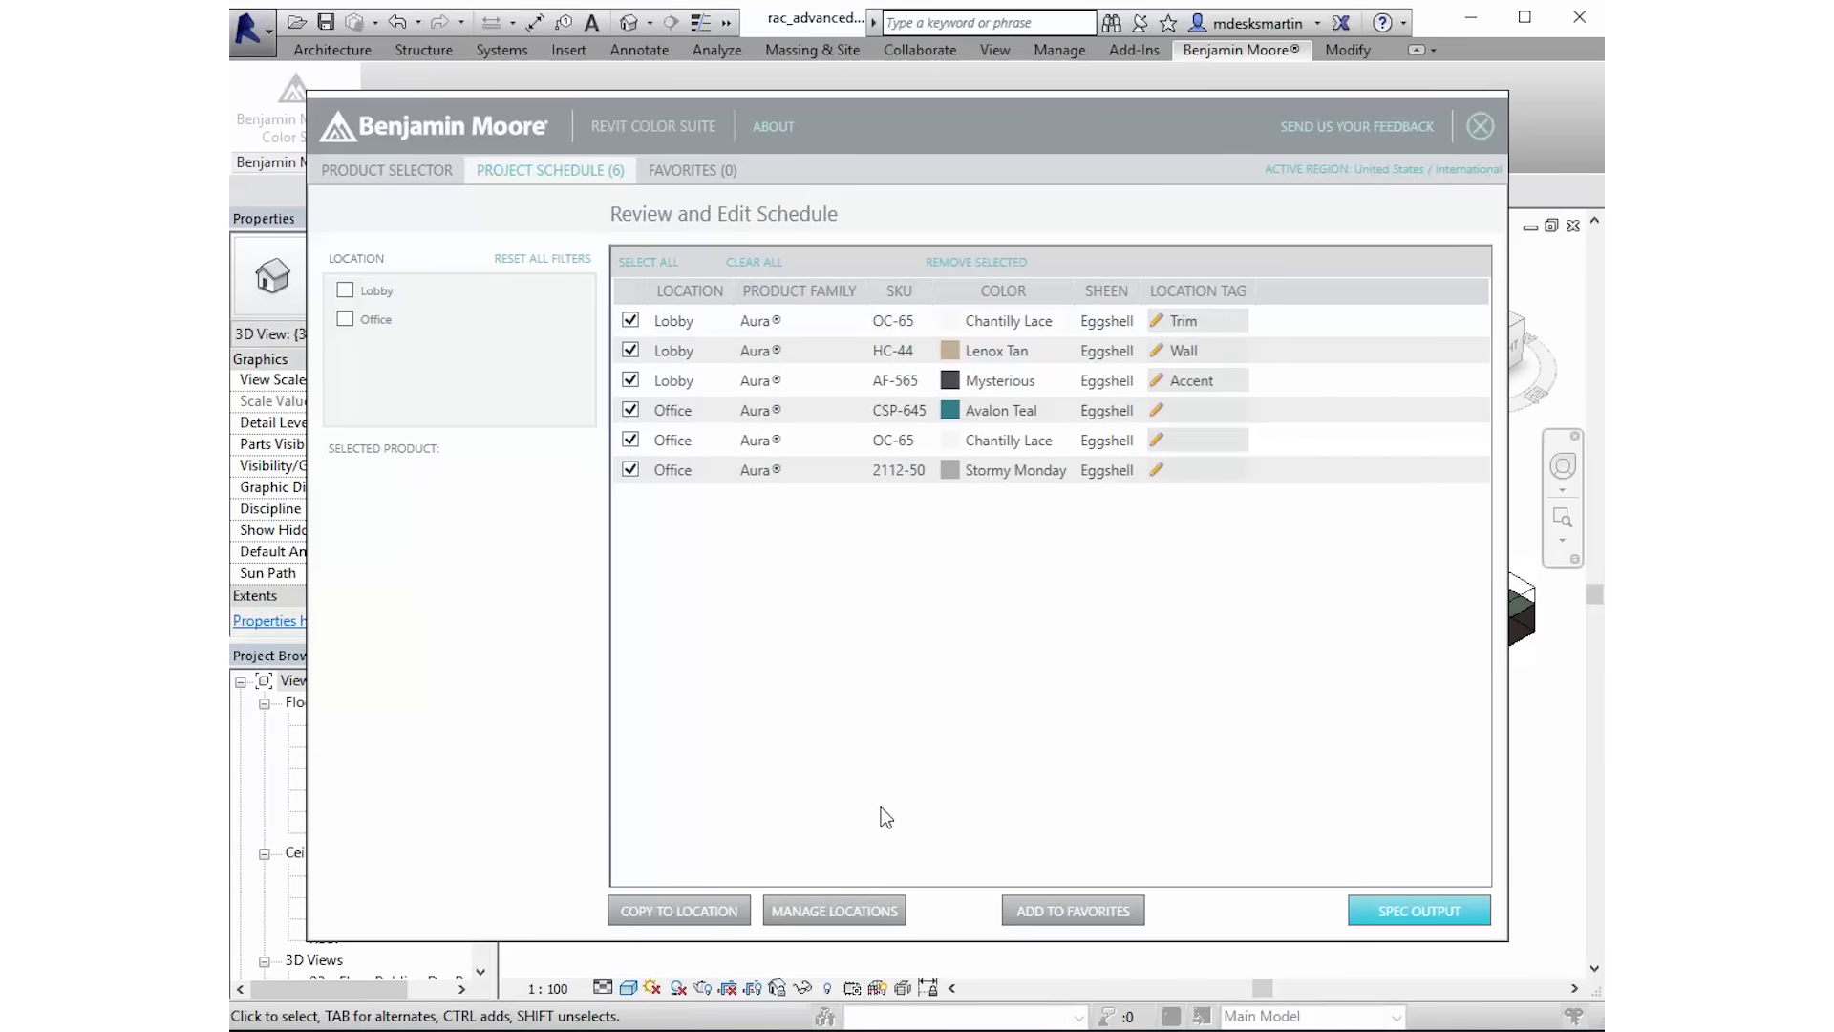
{"action": "left_click", "coordinate": [1026, 918]}
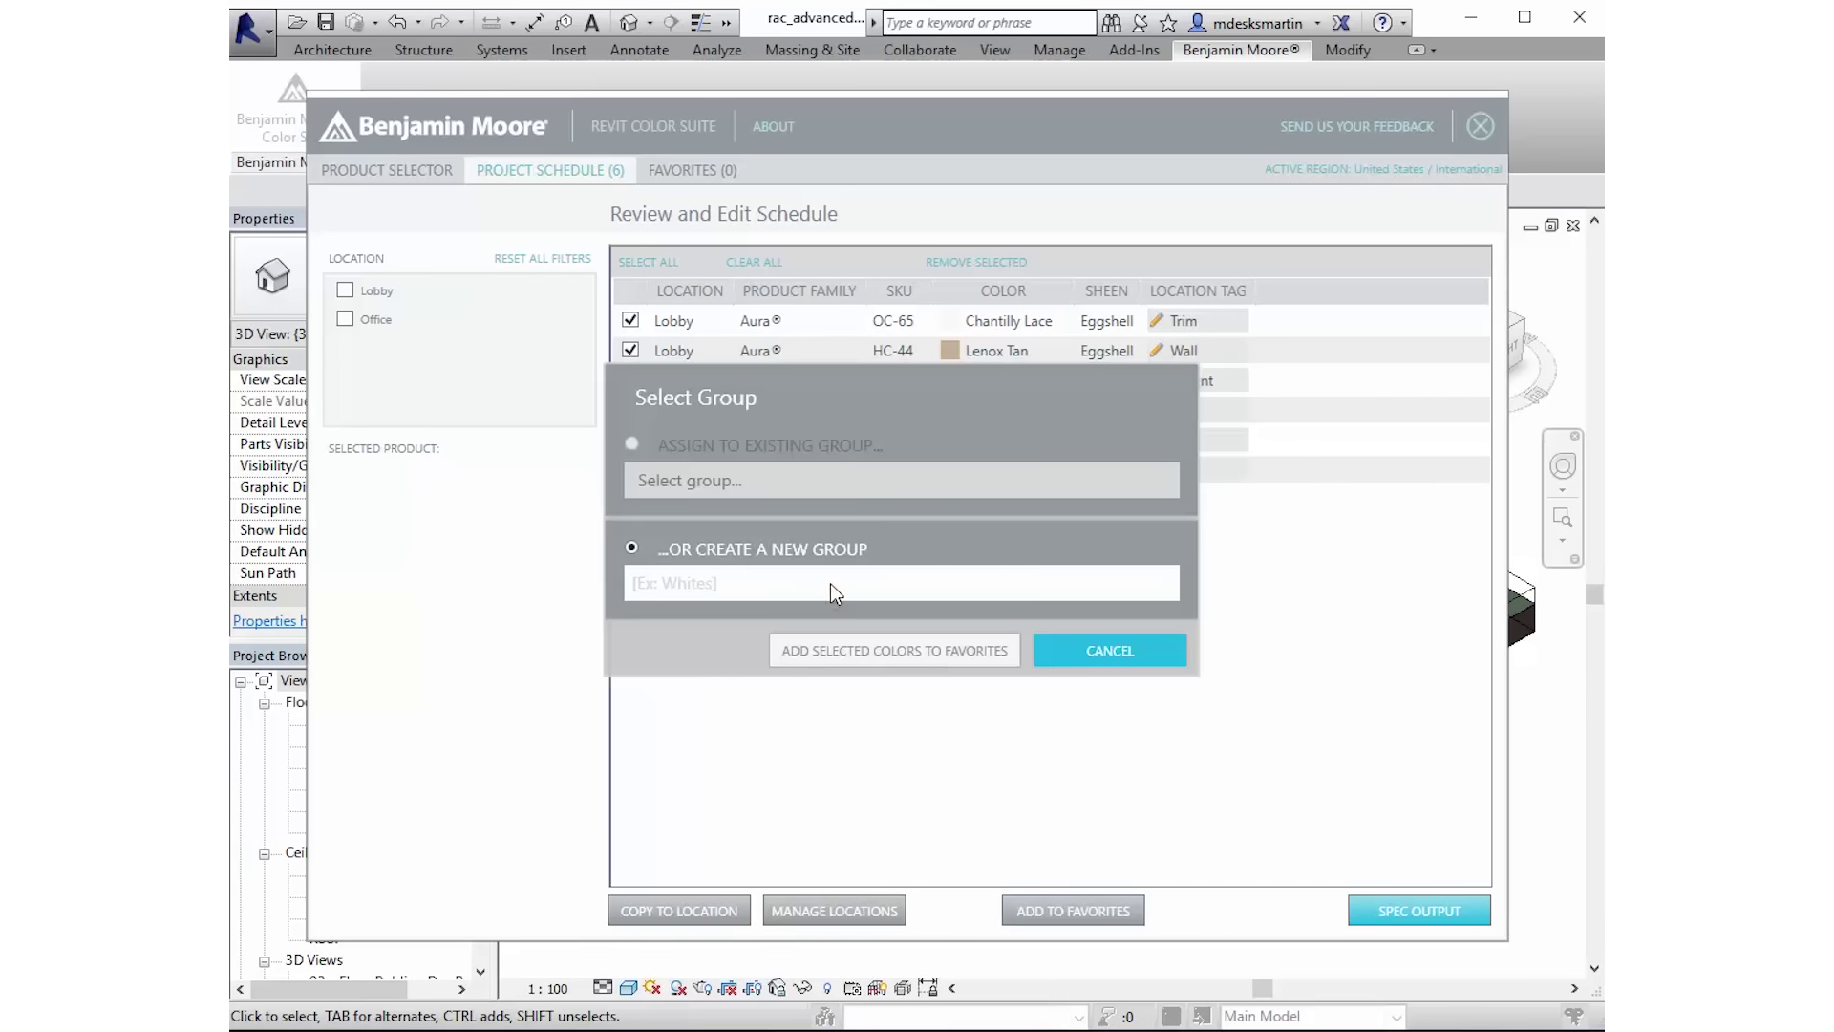
{"action": "type", "text": "ABC Co"}
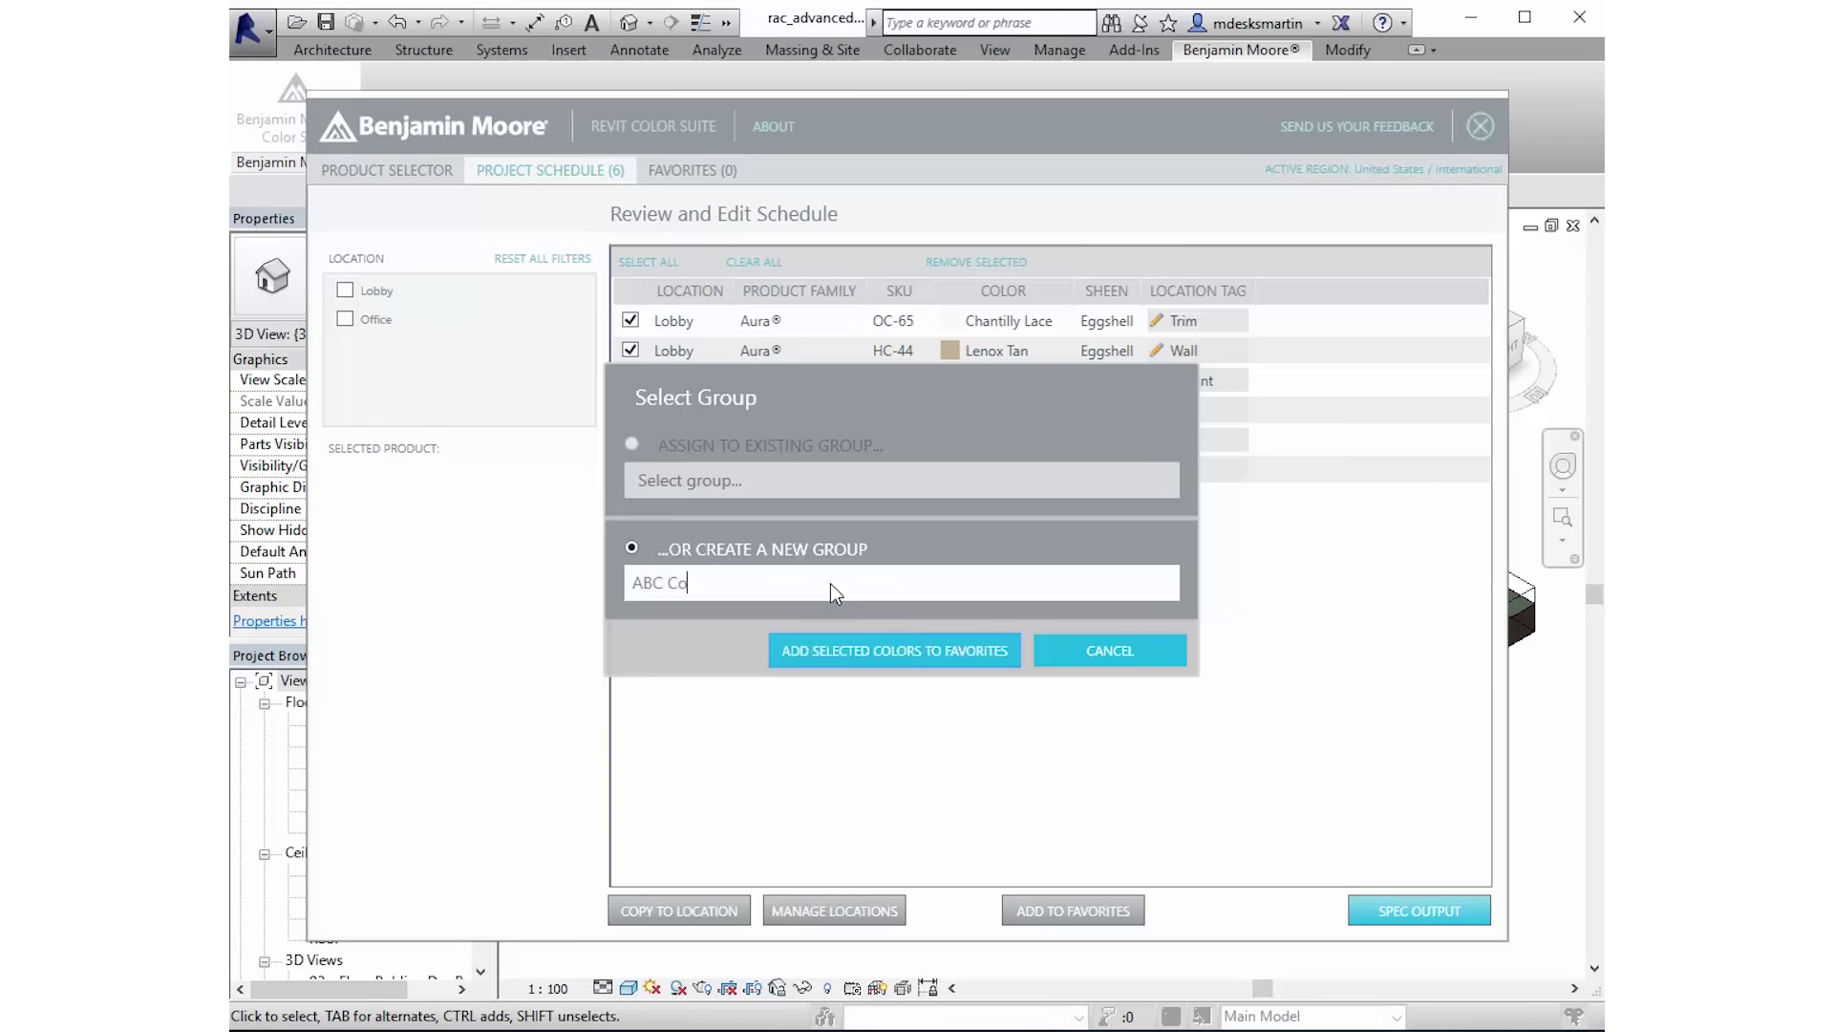
{"action": "type", "text": "rp Colors"}
{"action": "left_click", "coordinate": [870, 661]}
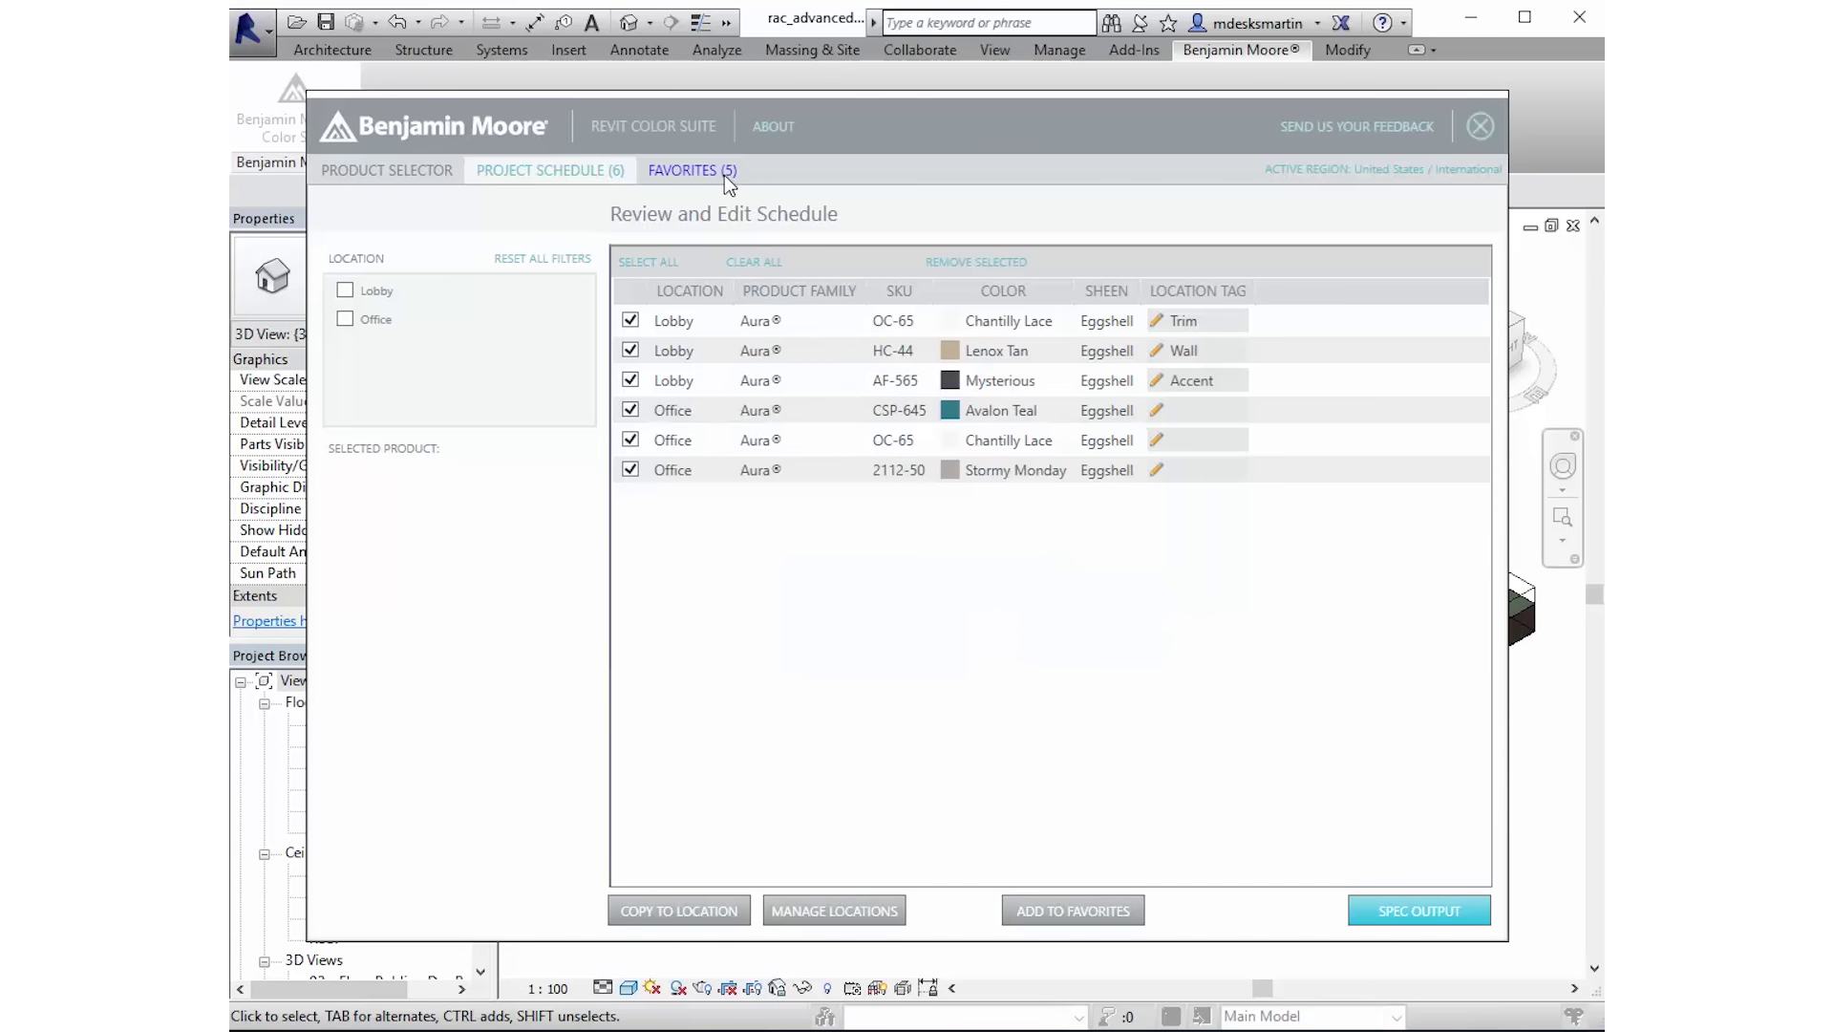
{"action": "left_click", "coordinate": [724, 175]}
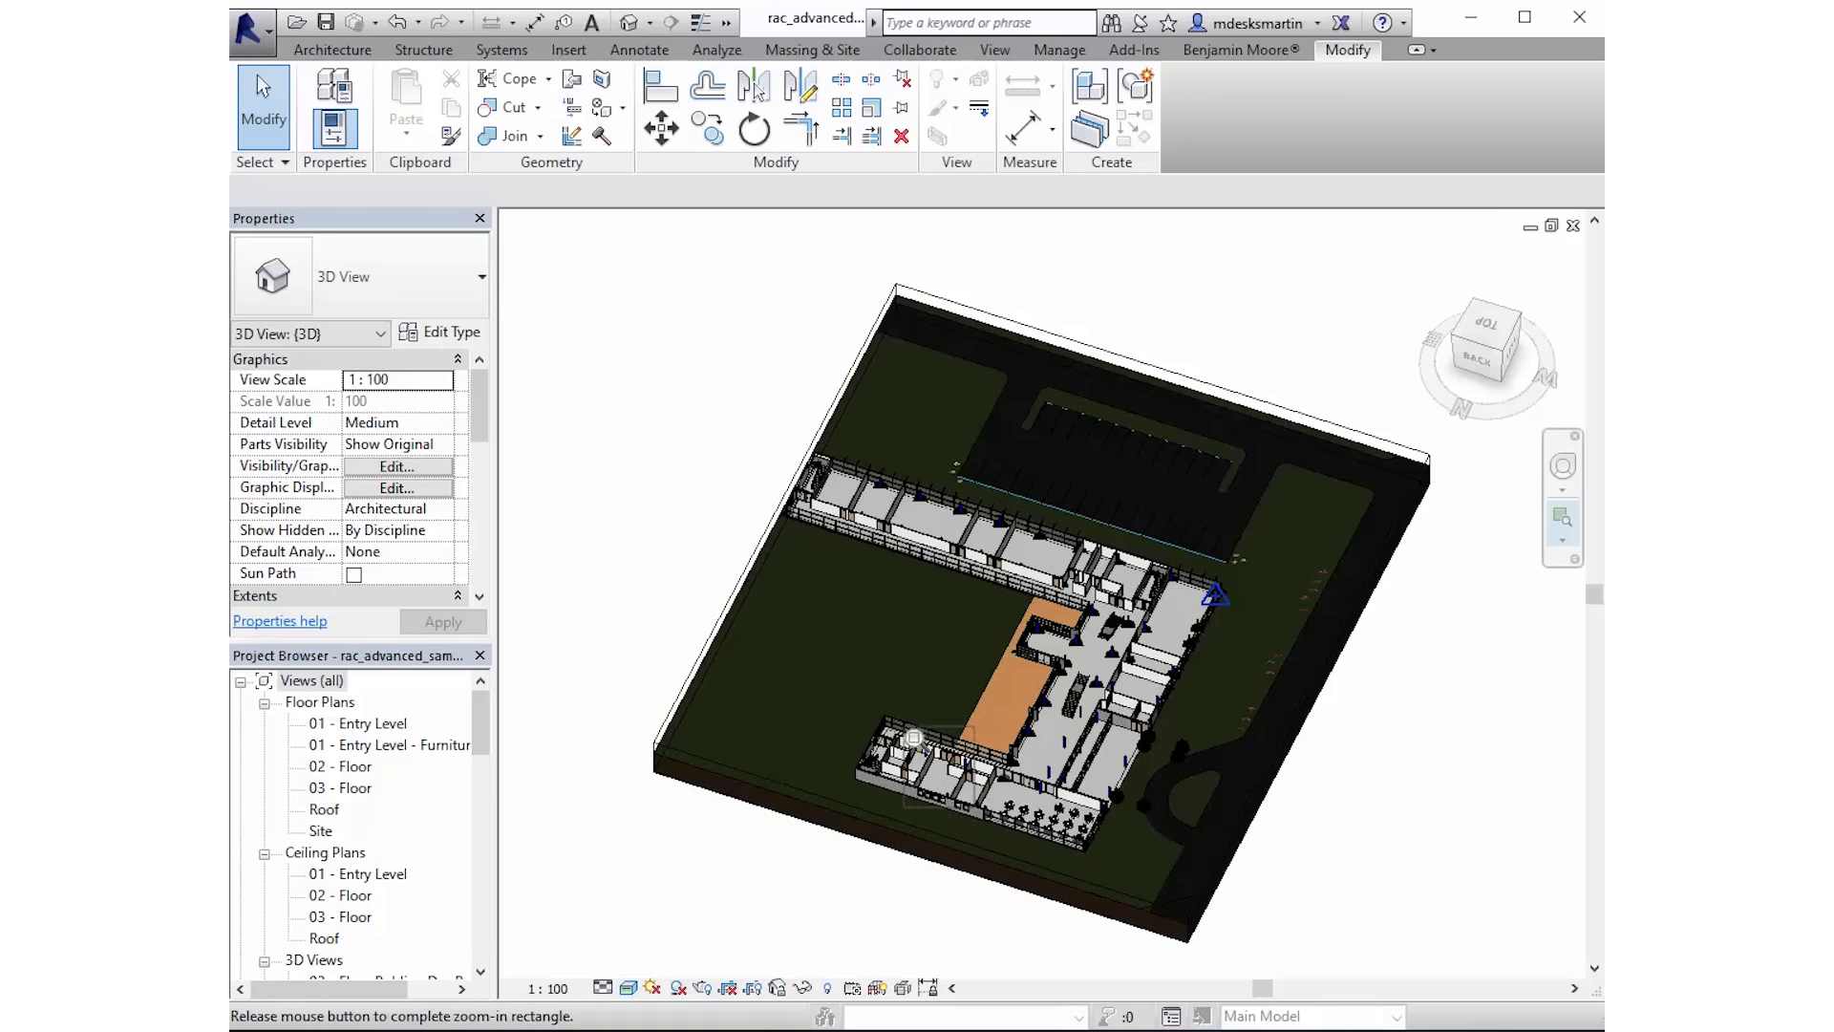
- Window-zoom and pan the 3D view to frame the office rooms
{"action": "left_click_drag", "start_coordinate": [988, 821], "coordinate": [901, 724]}
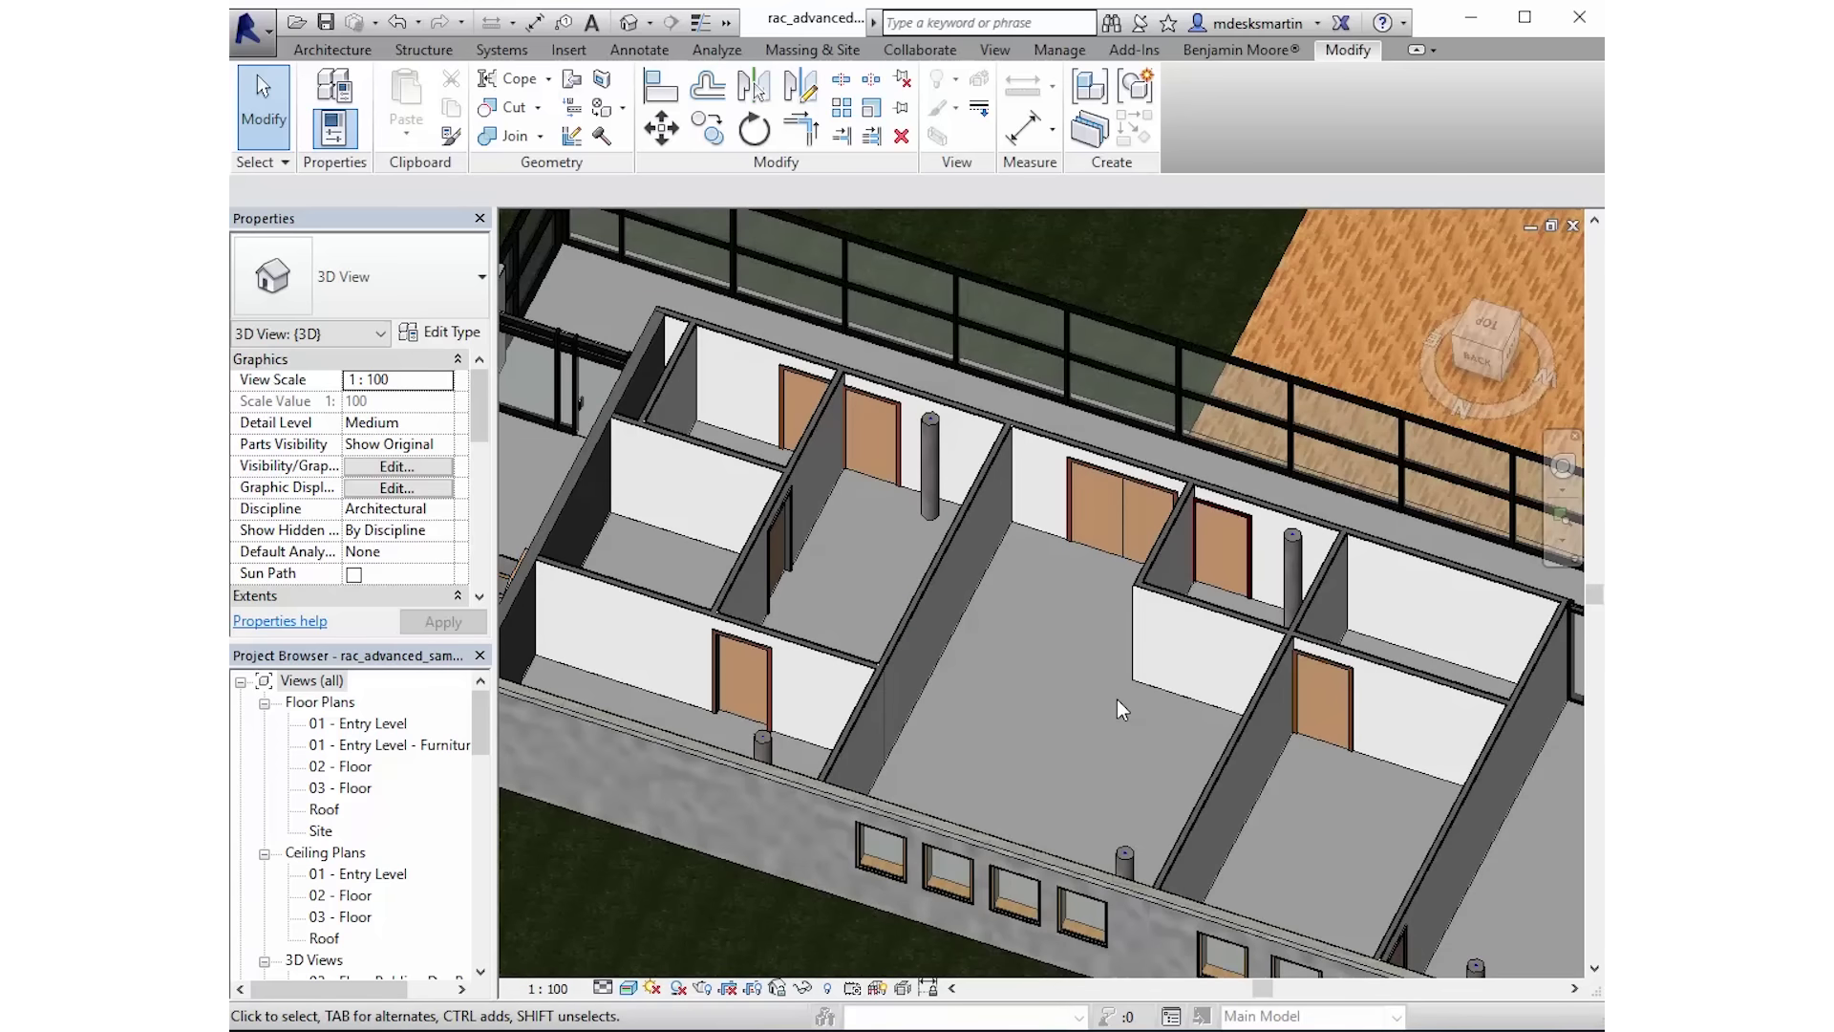
{"action": "middle_click_drag", "start_coordinate": [1129, 718], "coordinate": [1023, 637]}
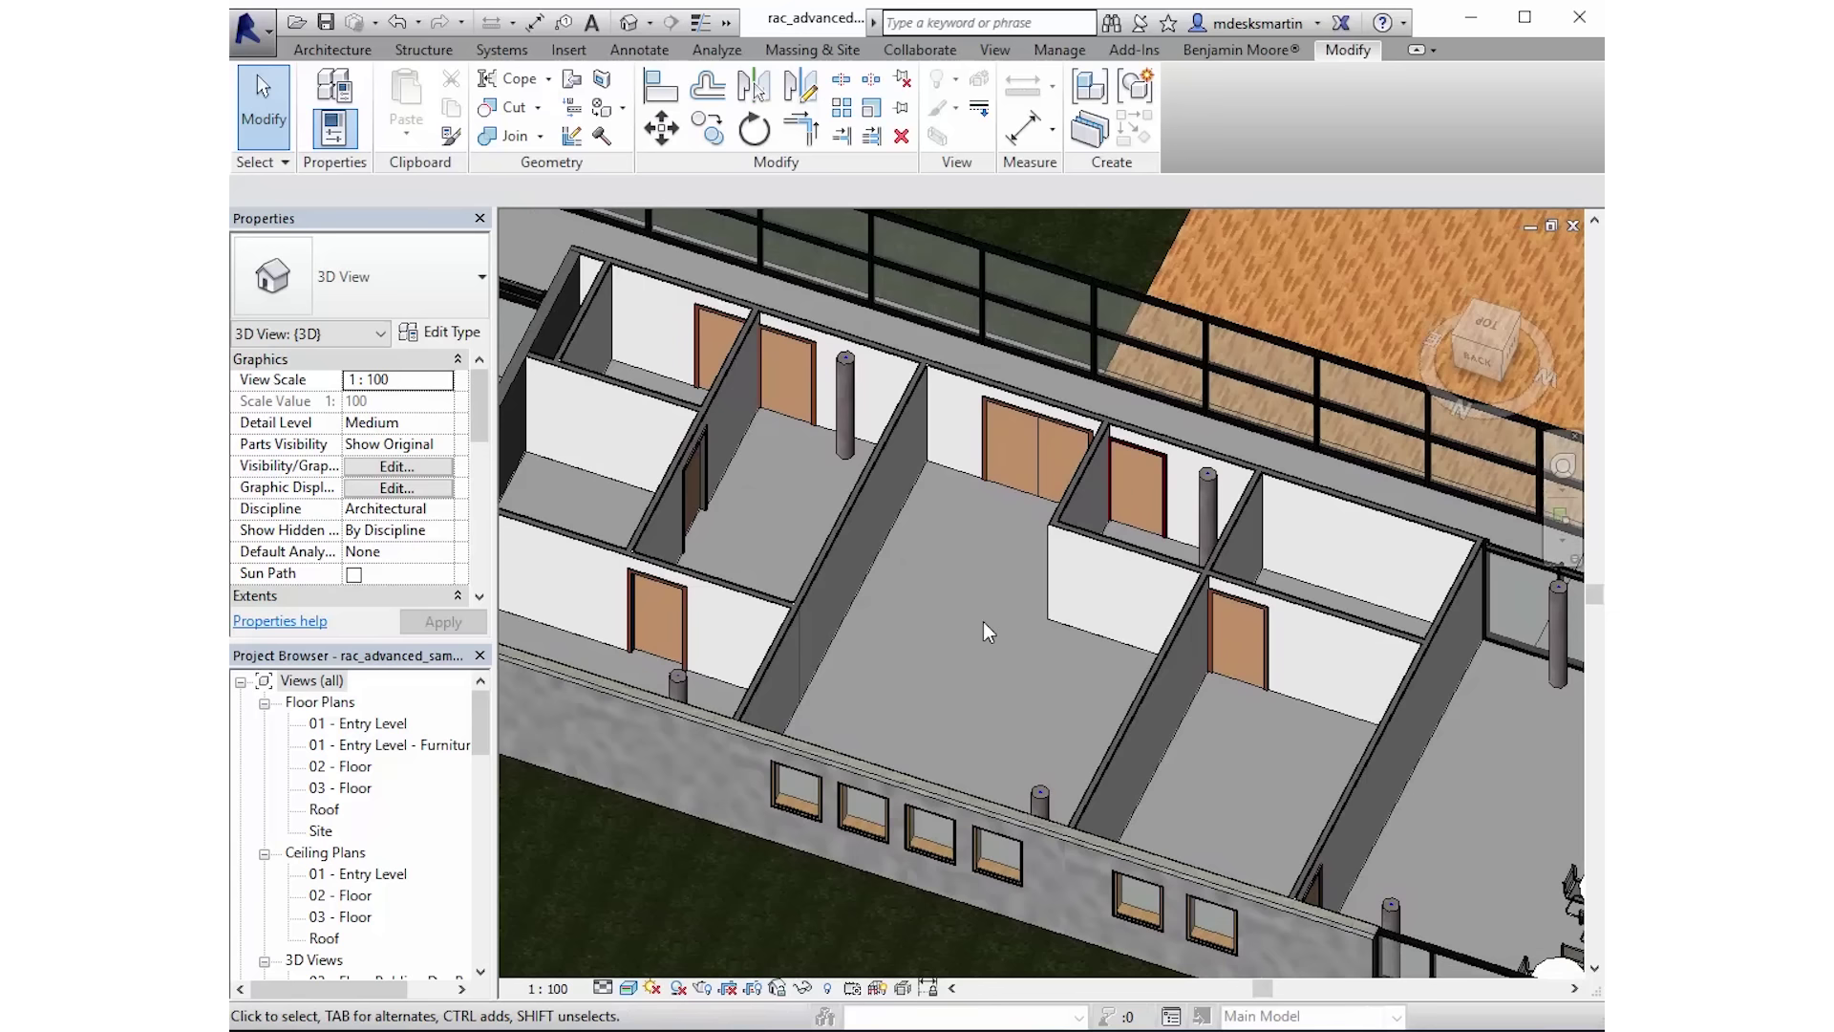
- Paint the partition wall and the double-door wall faces with the grey Benjamin Moore paint
{"action": "left_click", "coordinate": [603, 112]}
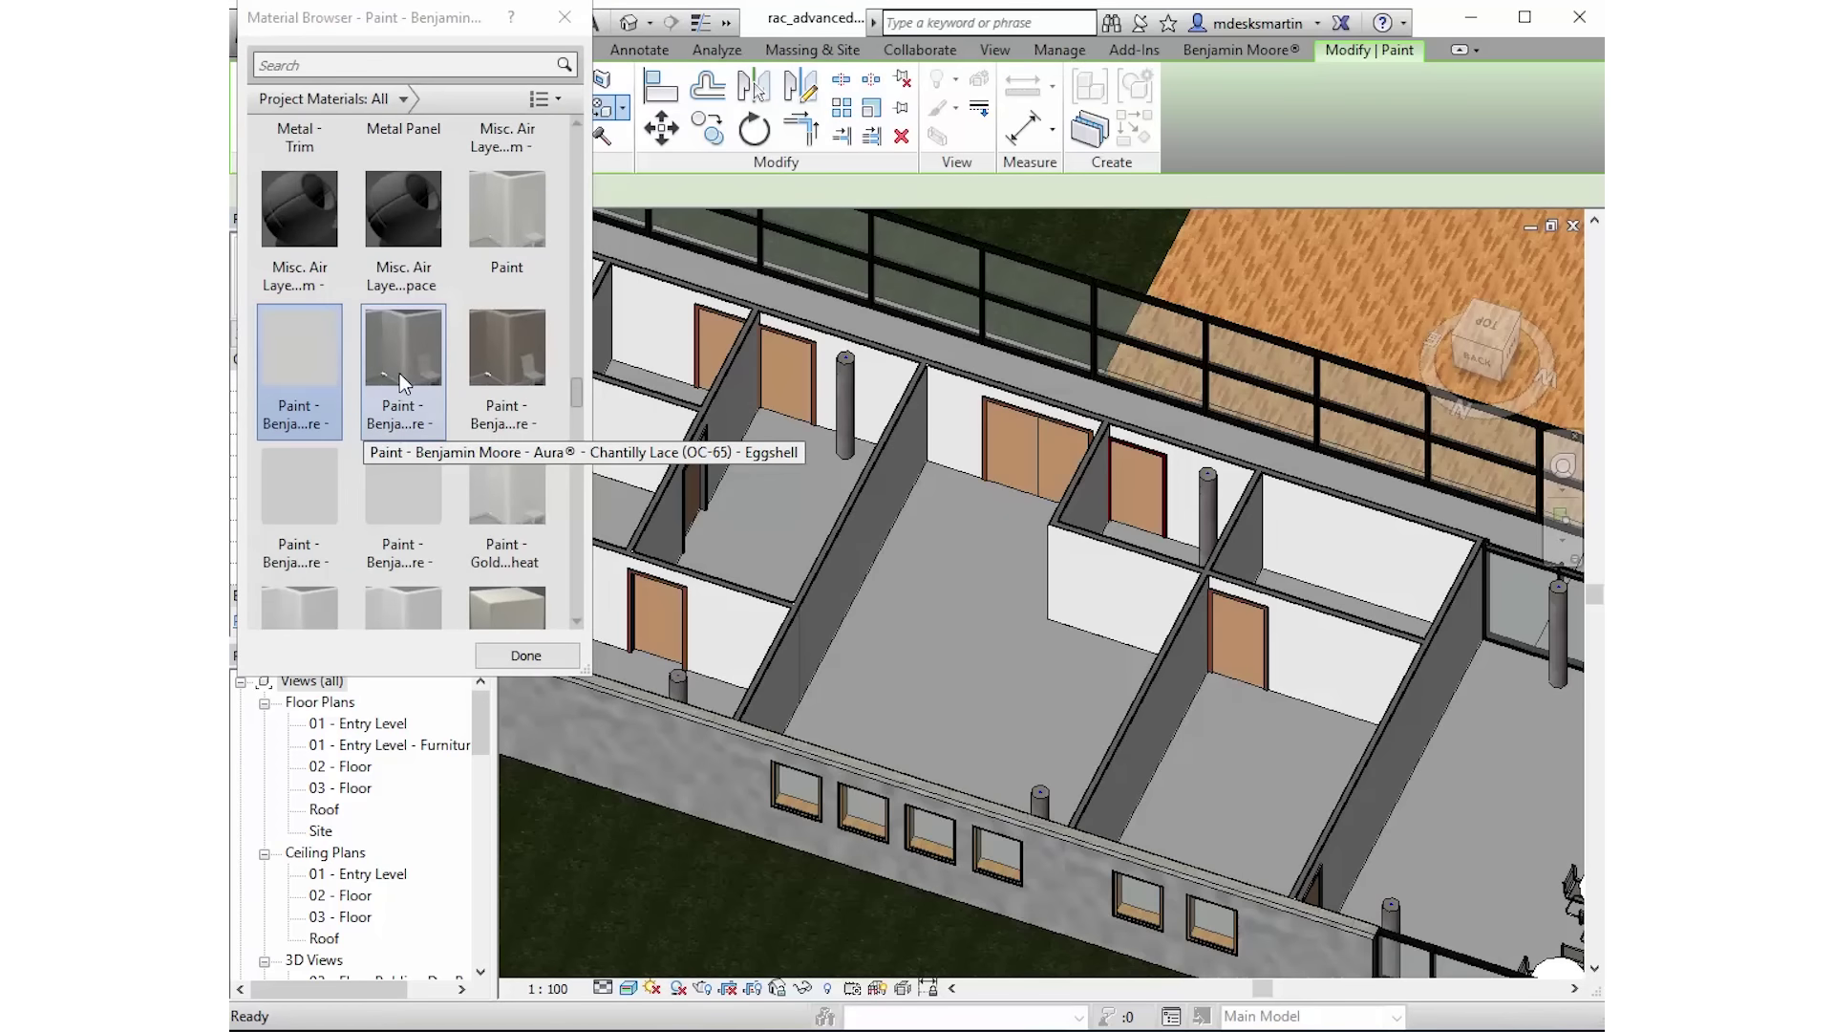
{"action": "left_click", "coordinate": [397, 487]}
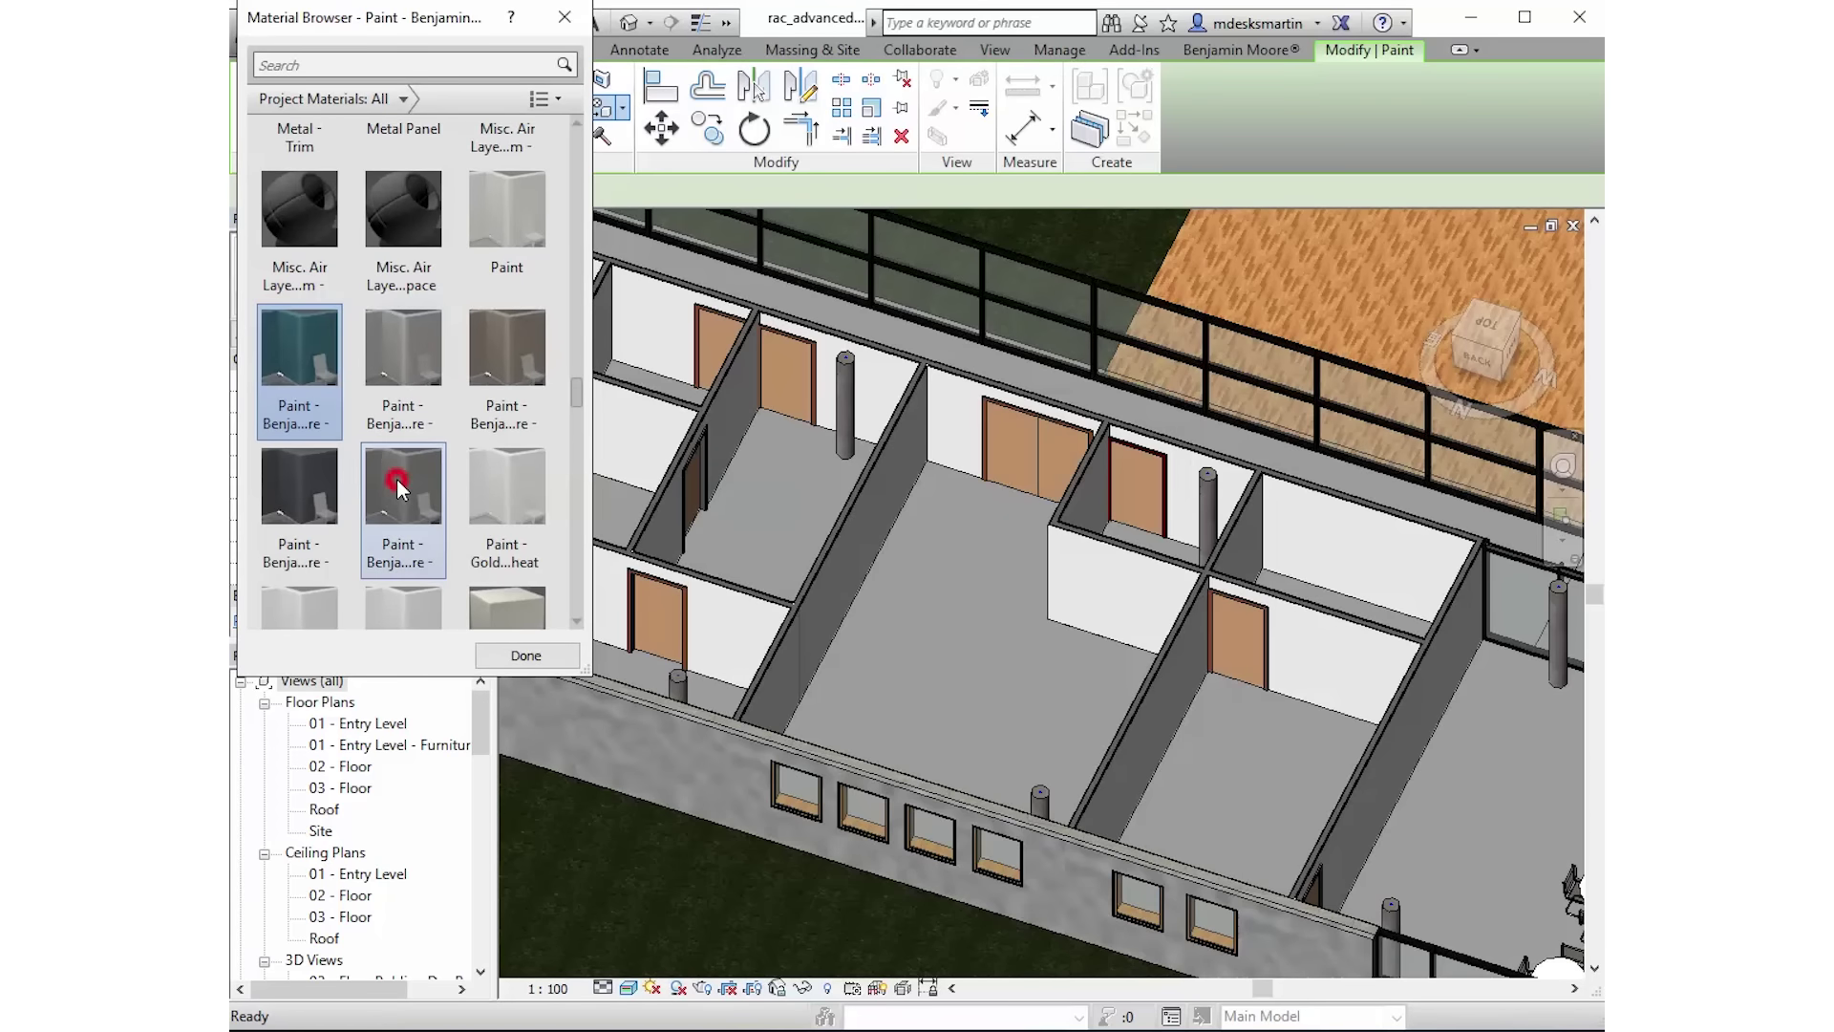
{"action": "left_click", "coordinate": [888, 497]}
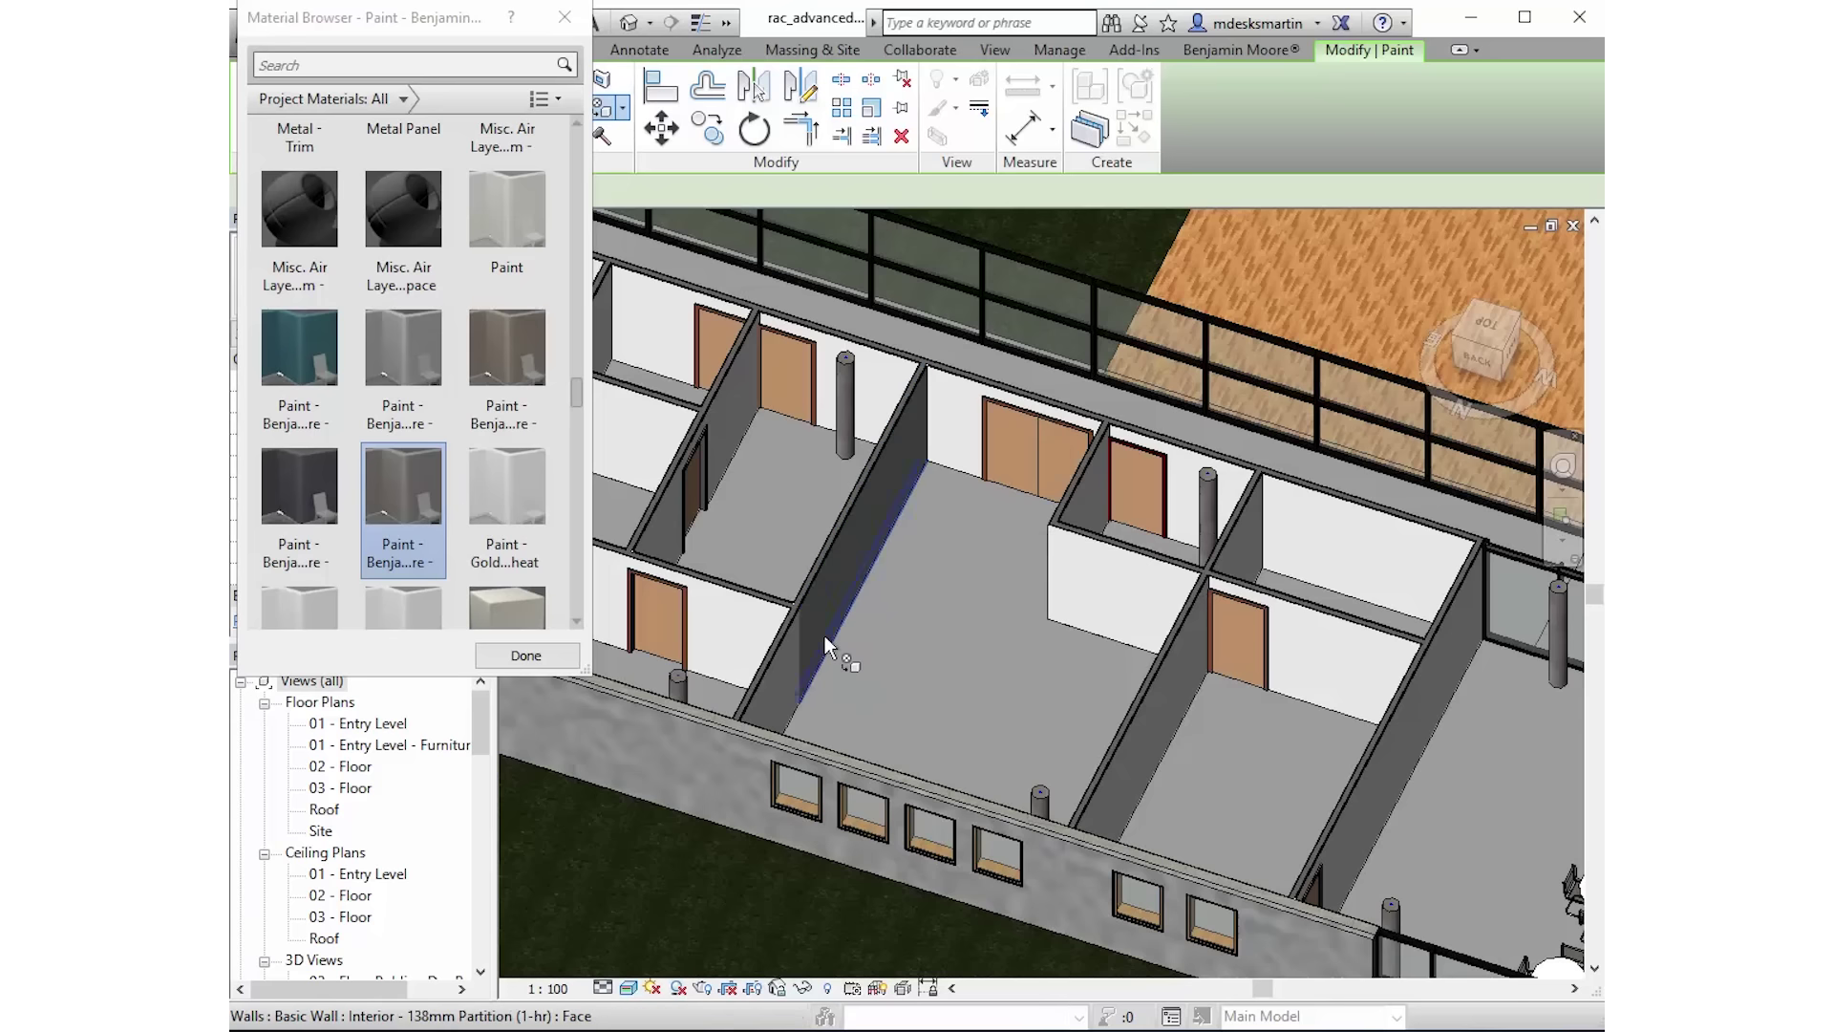
{"action": "left_click", "coordinate": [780, 669]}
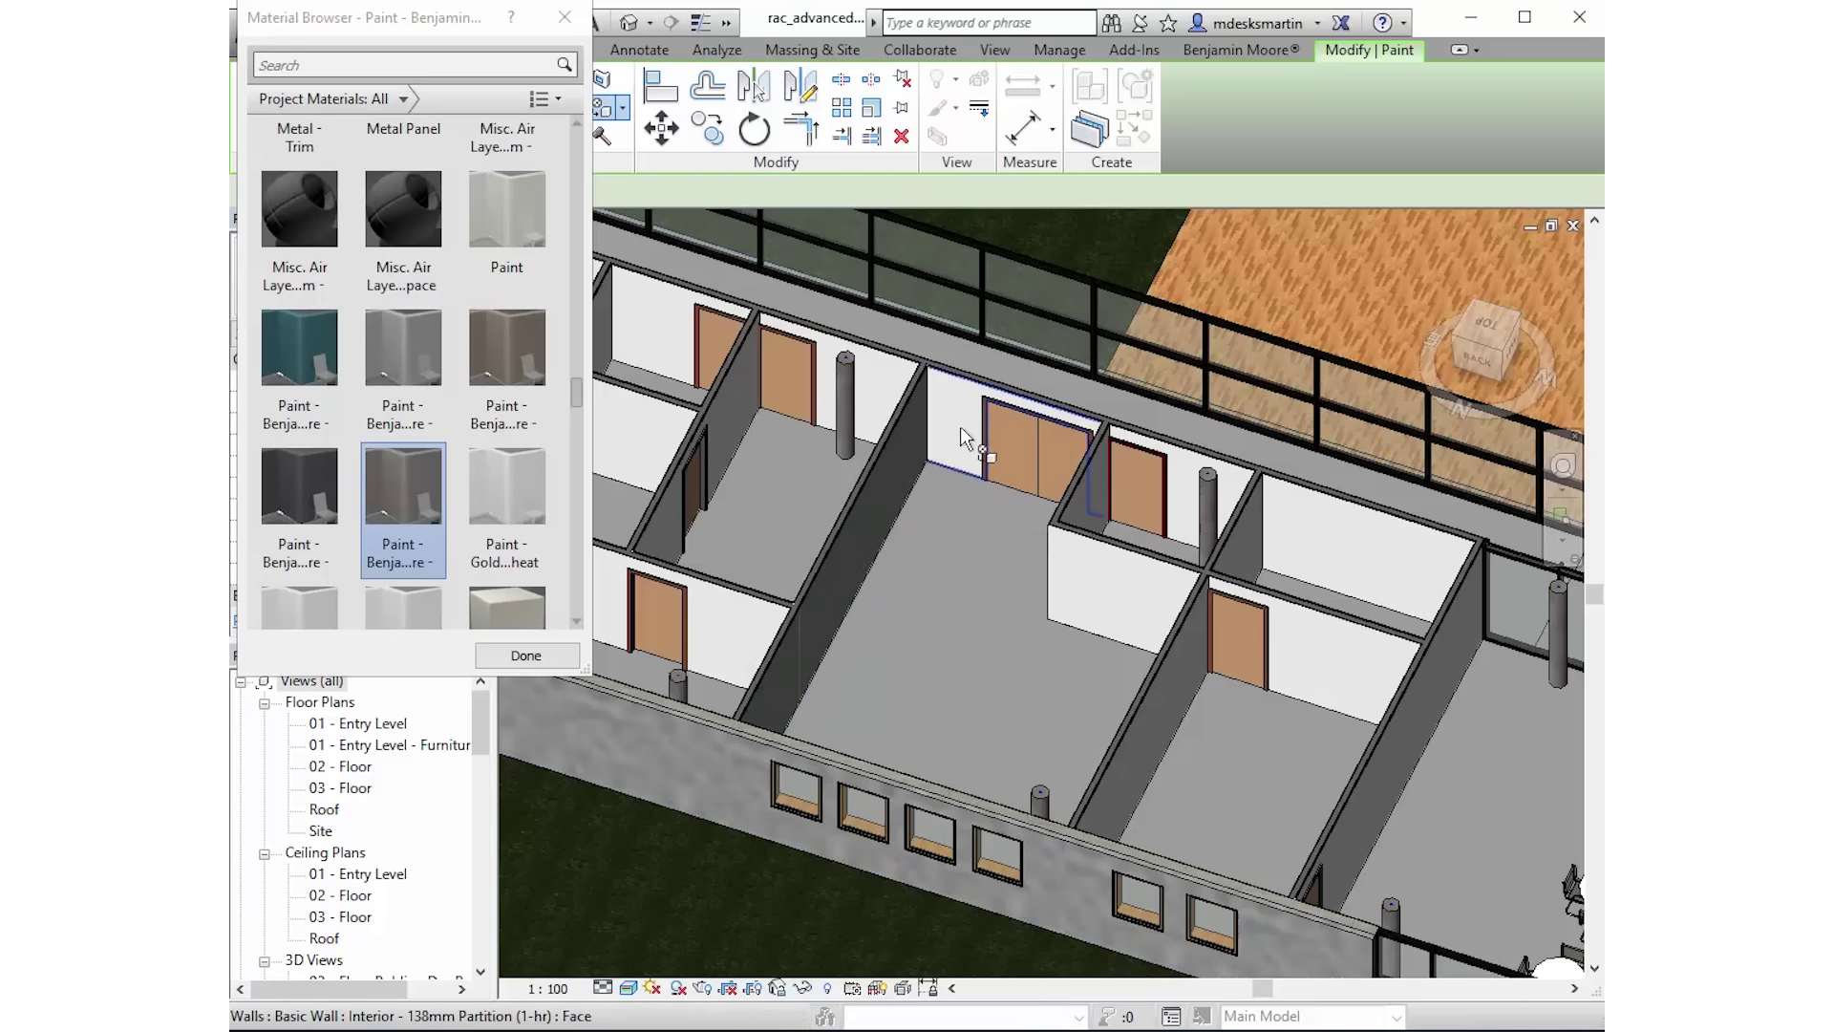
{"action": "scroll", "coordinate": [956, 575], "scroll_direction": "down", "scroll_amount": 1}
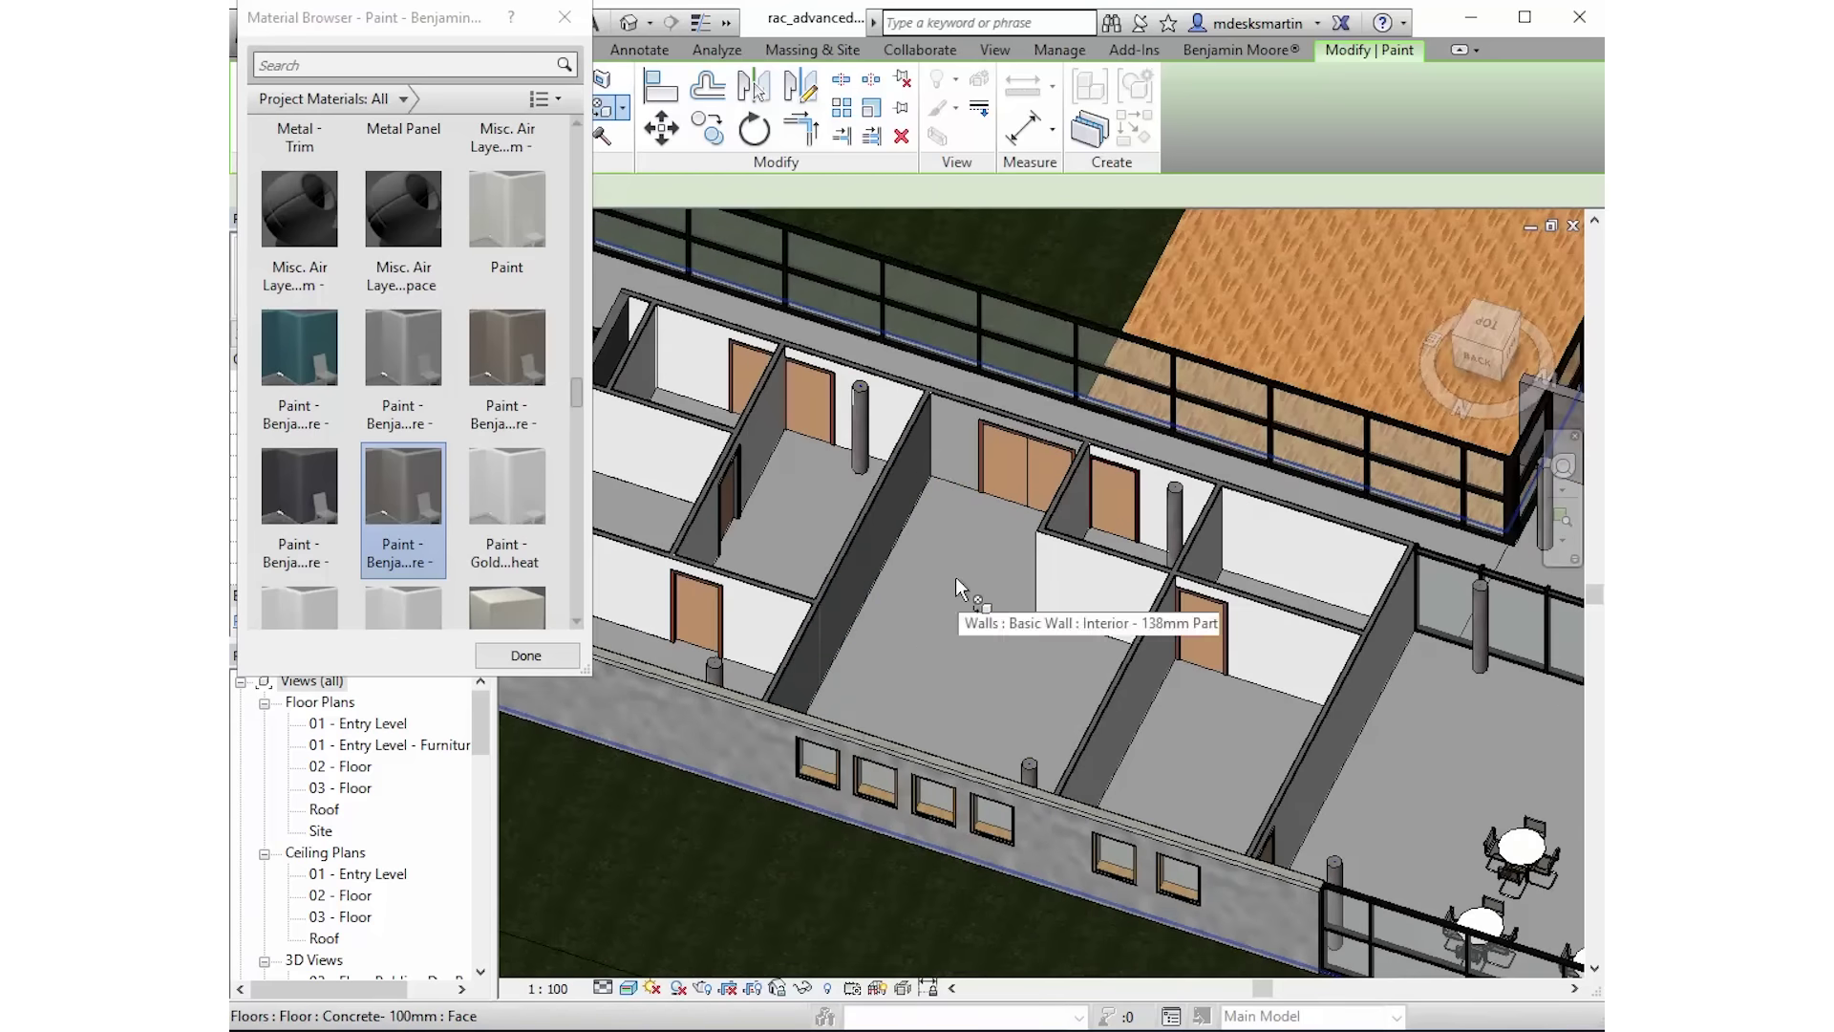